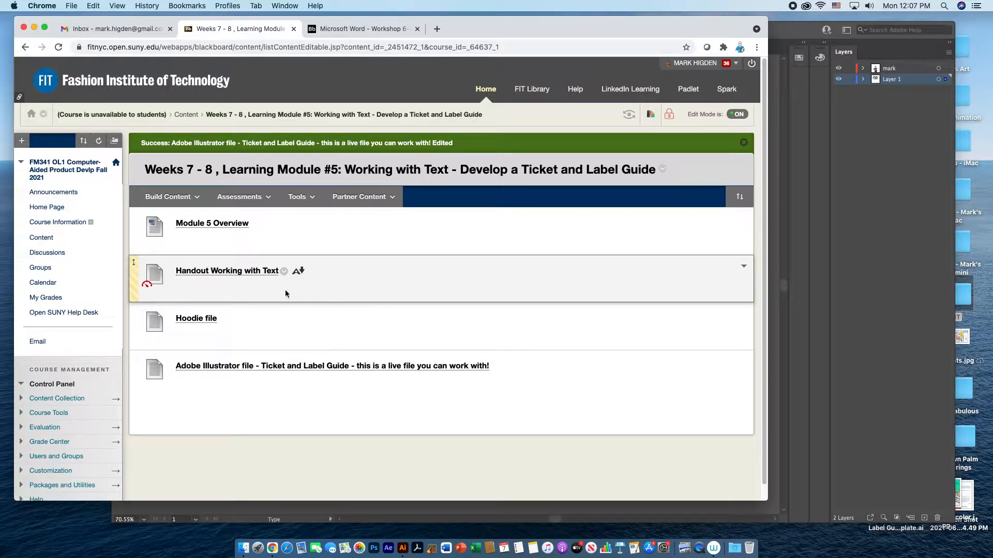
Read through the Handout Working with Text up to Exercise 2, and return to the Learning Module #5 page.
{"action": "left_click", "coordinate": [244, 271]}
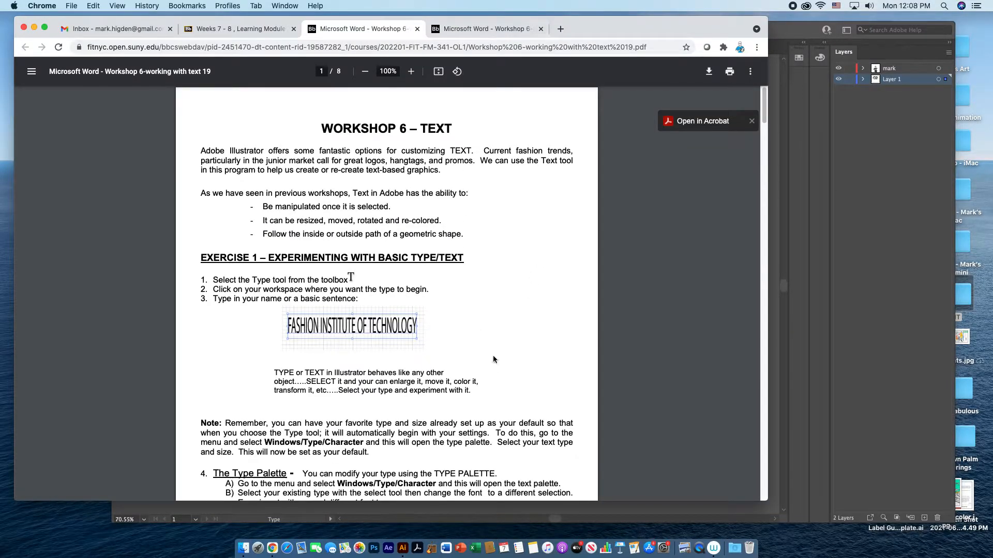
{"action": "scroll", "coordinate": [493, 358], "scroll_direction": "down", "scroll_amount": 10}
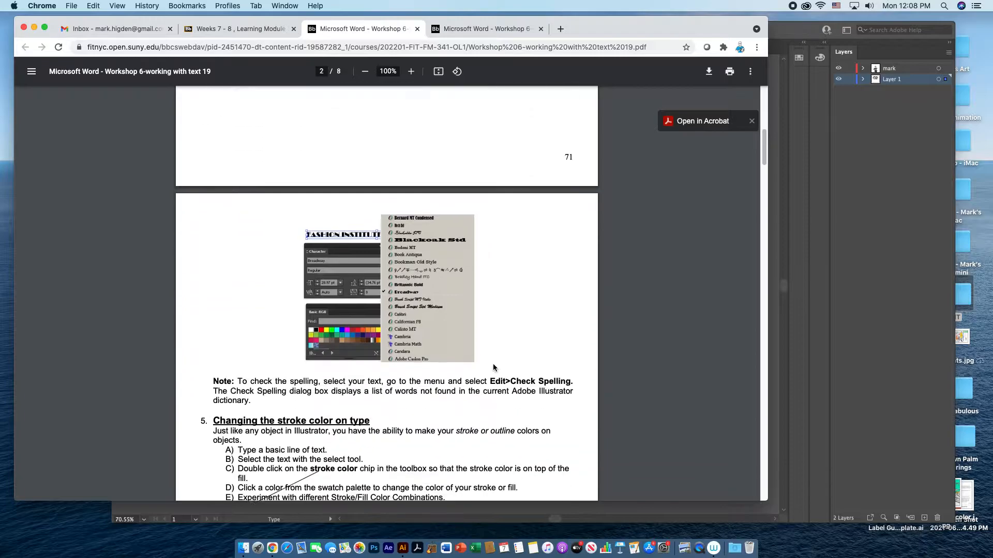
{"action": "scroll", "coordinate": [493, 367], "scroll_direction": "down", "scroll_amount": 8}
{"action": "scroll", "coordinate": [493, 365], "scroll_direction": "down", "scroll_amount": 5}
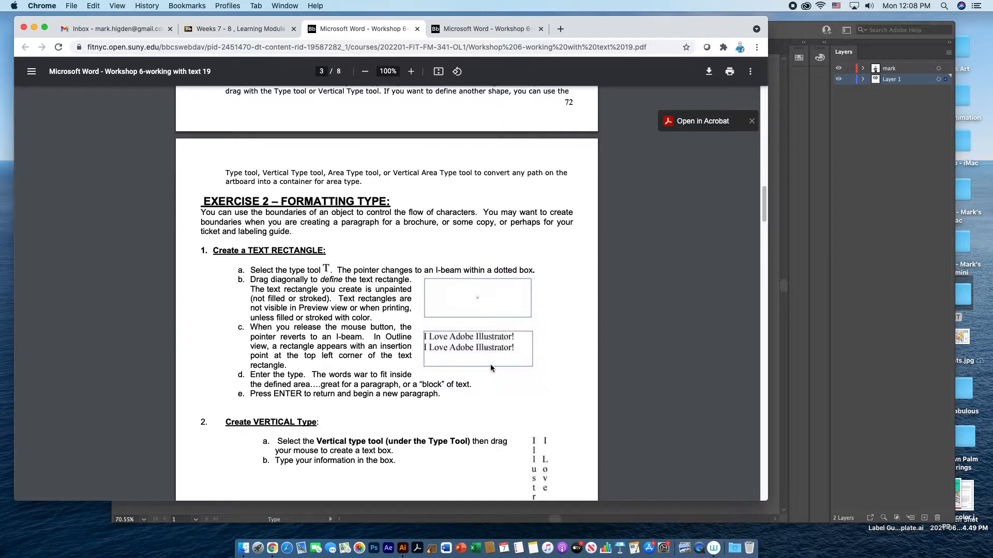
{"action": "left_click", "coordinate": [540, 28]}
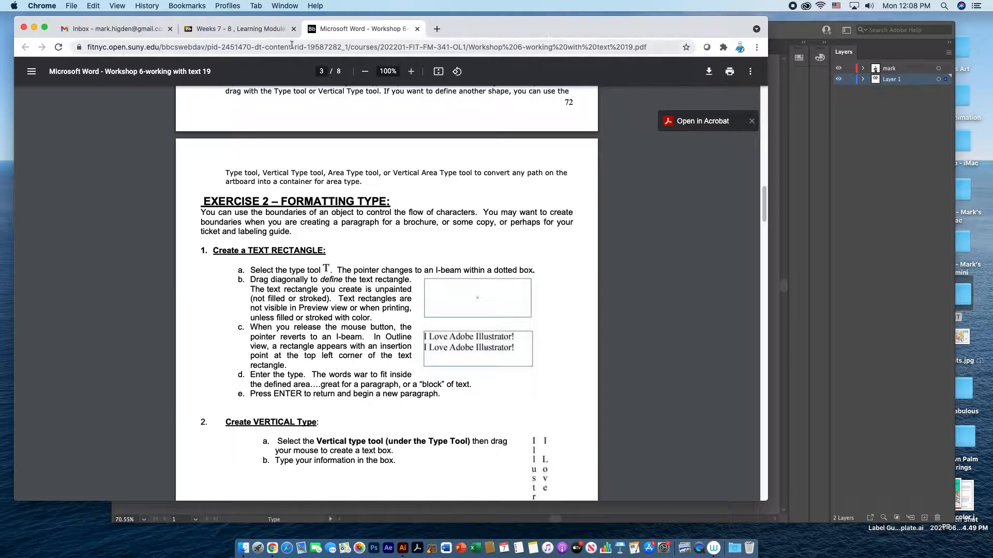
{"action": "left_click", "coordinate": [256, 31]}
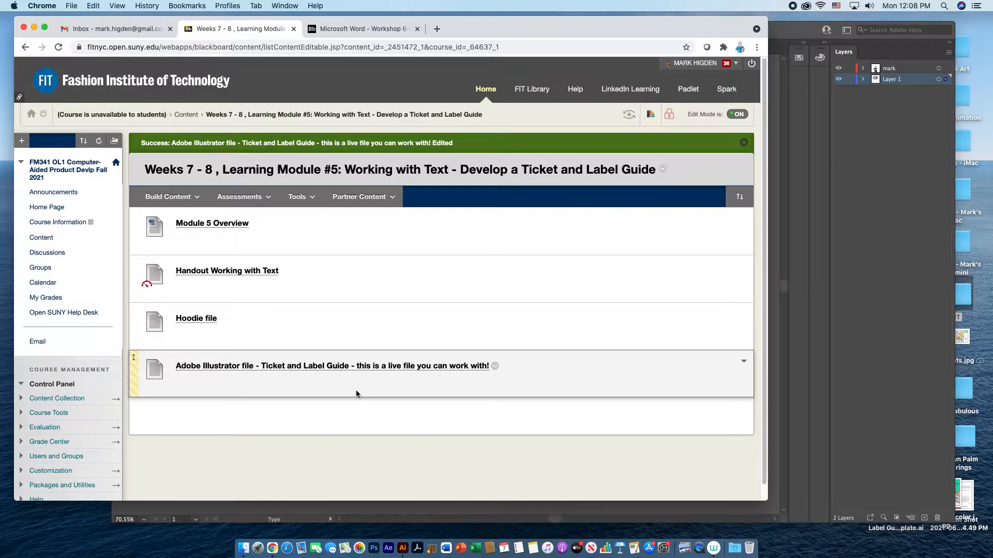
Switch to the hoodie document in Adobe Illustrator and move the hoodie drawing mostly off the artboard's right edge.
{"action": "left_click", "coordinate": [902, 343]}
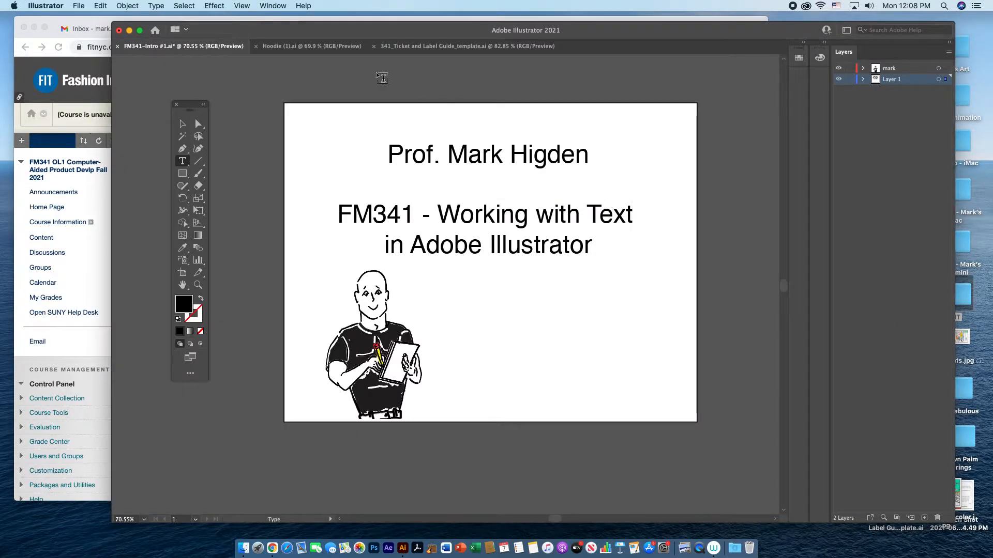
{"action": "left_click", "coordinate": [312, 46]}
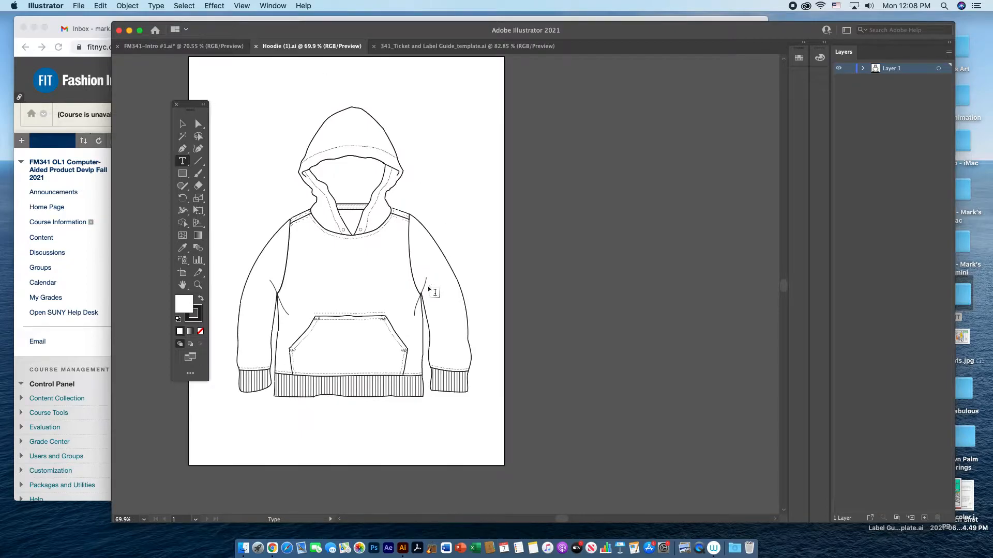
{"action": "left_click_drag", "start_coordinate": [416, 292], "coordinate": [500, 304]}
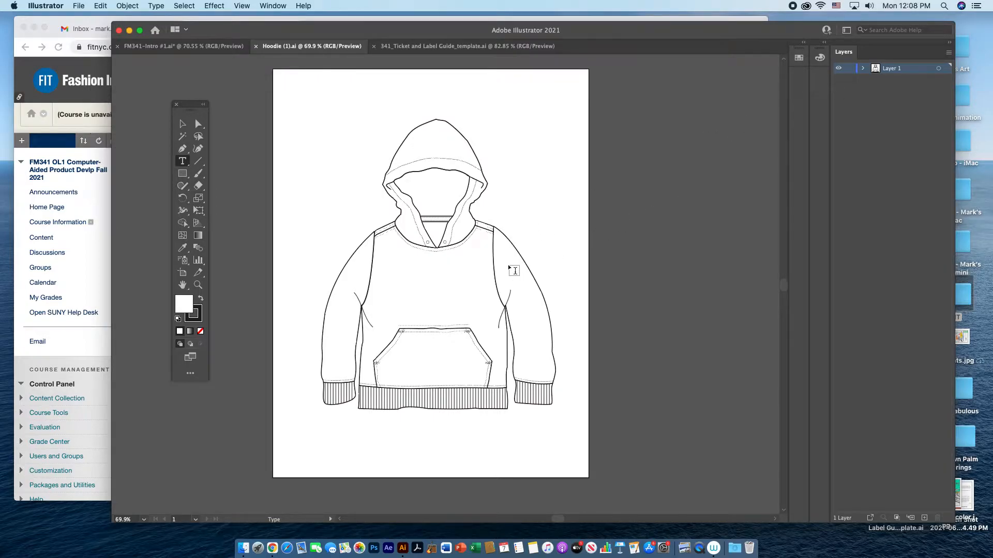
{"action": "left_click", "coordinate": [180, 125]}
{"action": "left_click", "coordinate": [453, 306]}
{"action": "left_click_drag", "start_coordinate": [432, 305], "coordinate": [658, 303]}
{"action": "left_click", "coordinate": [443, 231]}
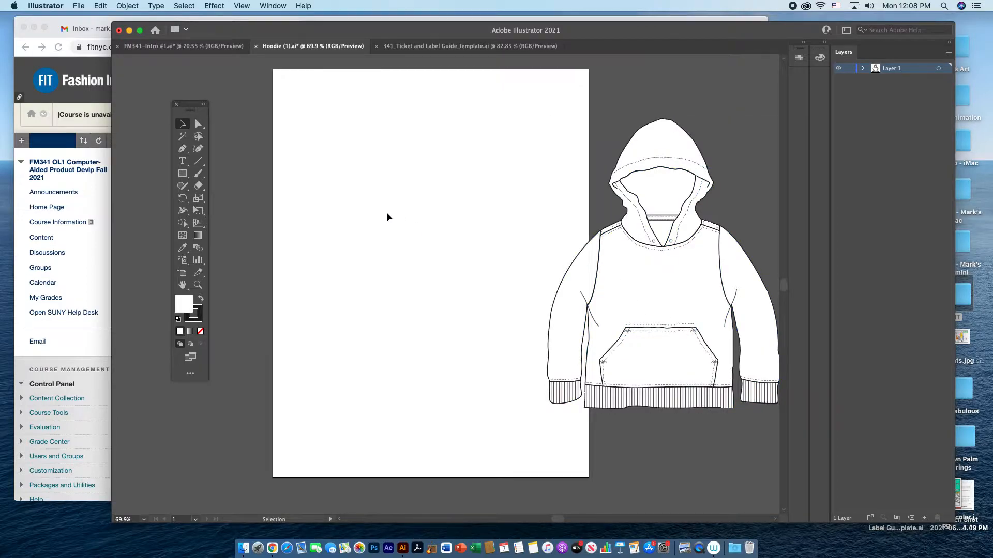
Show the Character panel and reposition it beside the artboard, over the hoodie's hood.
{"action": "left_click", "coordinate": [271, 6]}
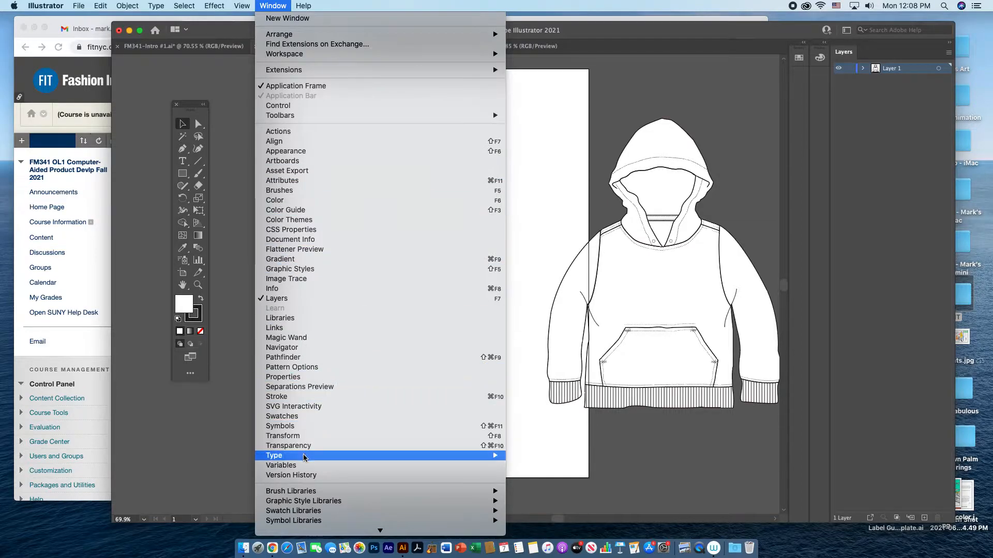
{"action": "mouse_move", "coordinate": [304, 459]}
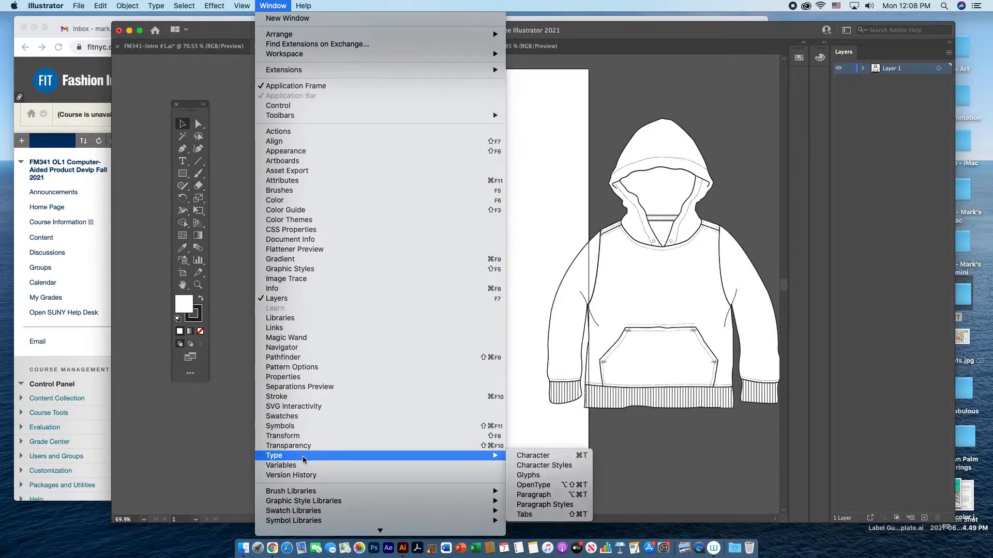
{"action": "left_click", "coordinate": [519, 457]}
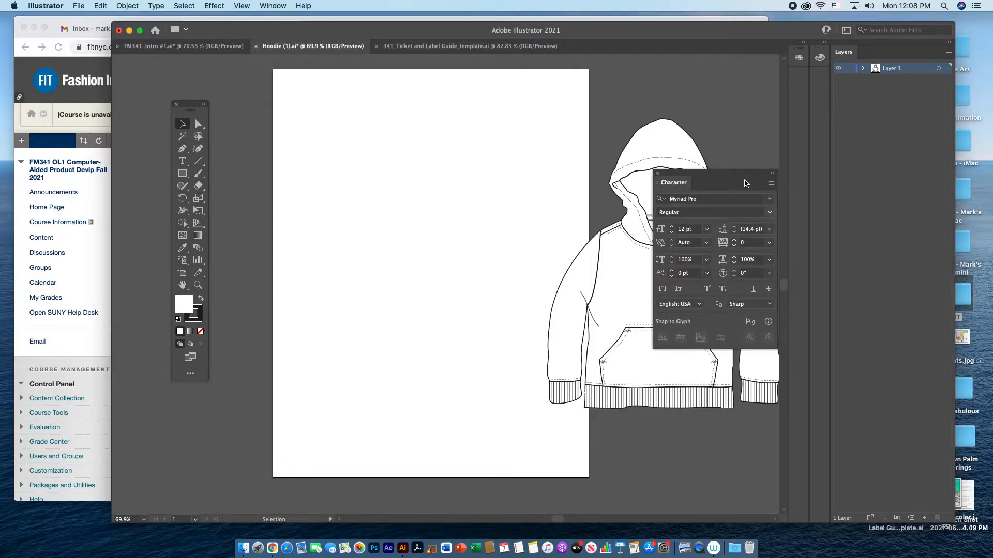
{"action": "left_click_drag", "start_coordinate": [724, 177], "coordinate": [682, 90]}
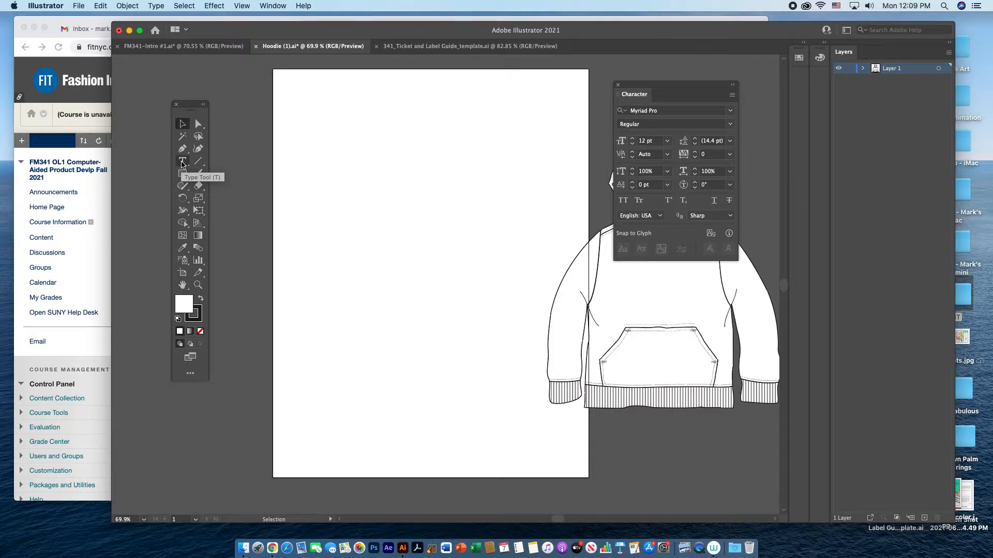
Activate the Type tool, detach the group of type tools as a floating strip, and arrange it above the main toolbox.
{"action": "left_click", "coordinate": [182, 165]}
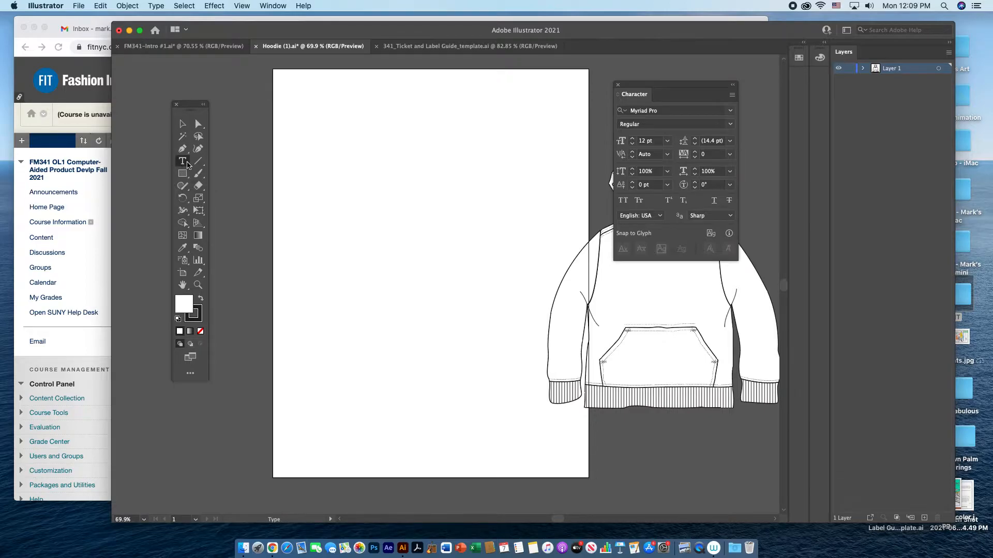
{"action": "left_click", "coordinate": [189, 166]}
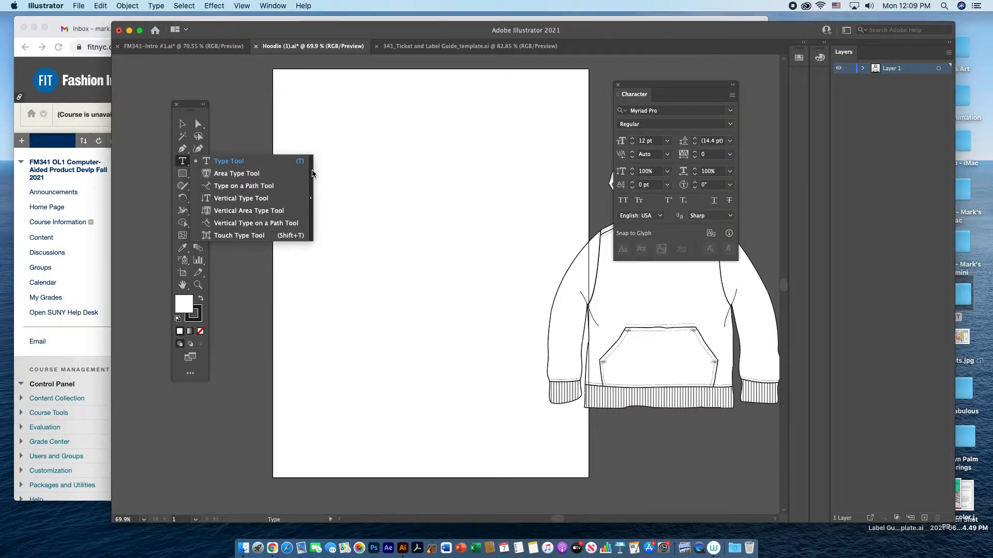
{"action": "left_click", "coordinate": [312, 173]}
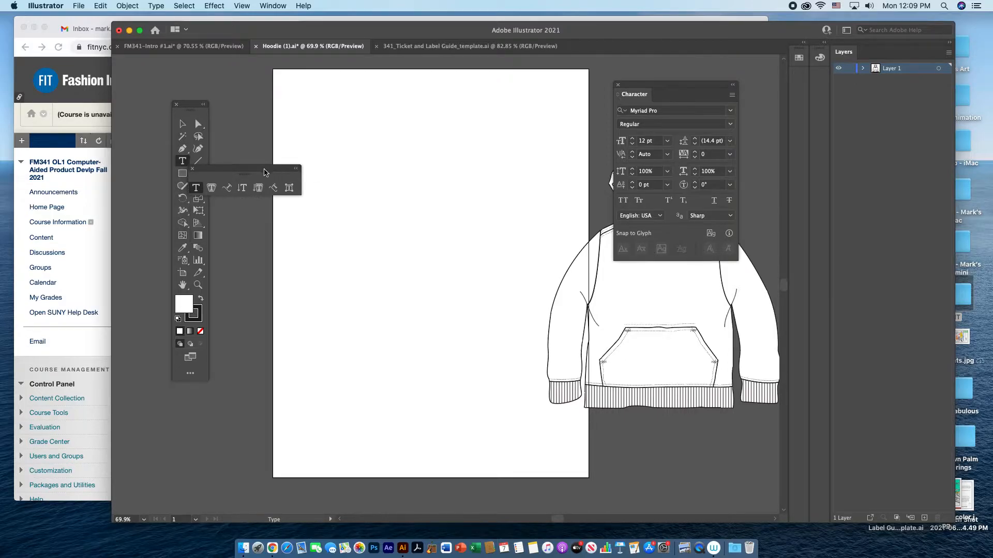
{"action": "left_click_drag", "start_coordinate": [265, 174], "coordinate": [230, 75]}
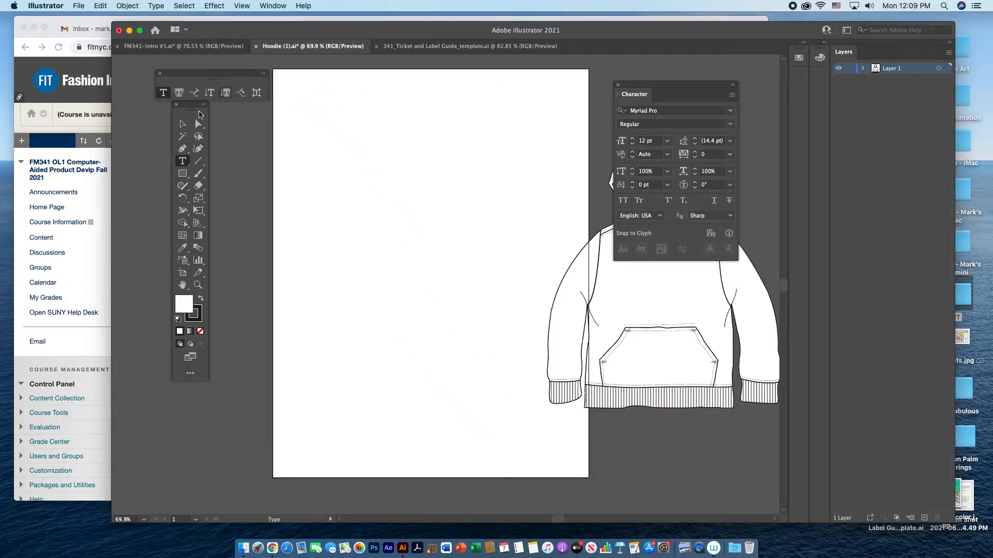
{"action": "left_click_drag", "start_coordinate": [201, 111], "coordinate": [199, 165]}
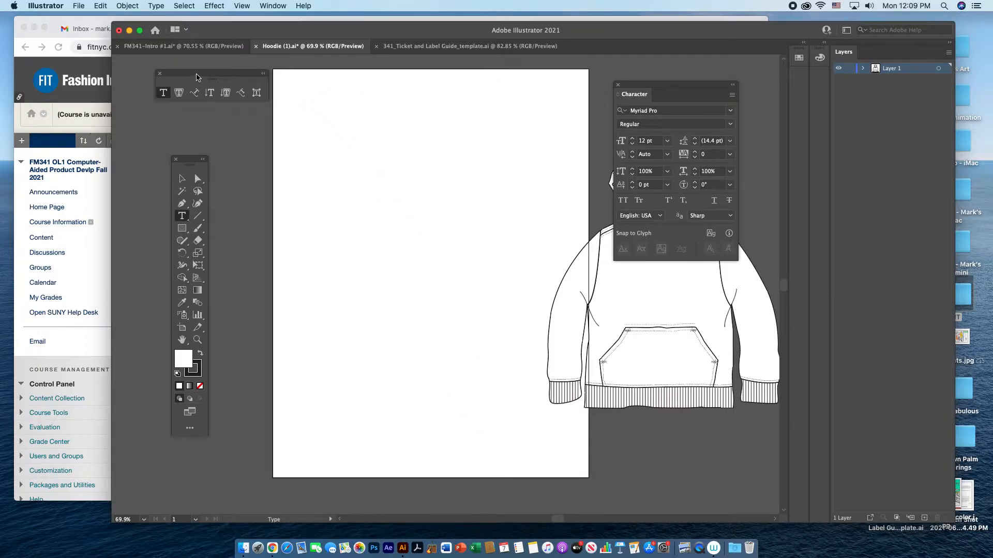
{"action": "left_click_drag", "start_coordinate": [196, 77], "coordinate": [195, 86]}
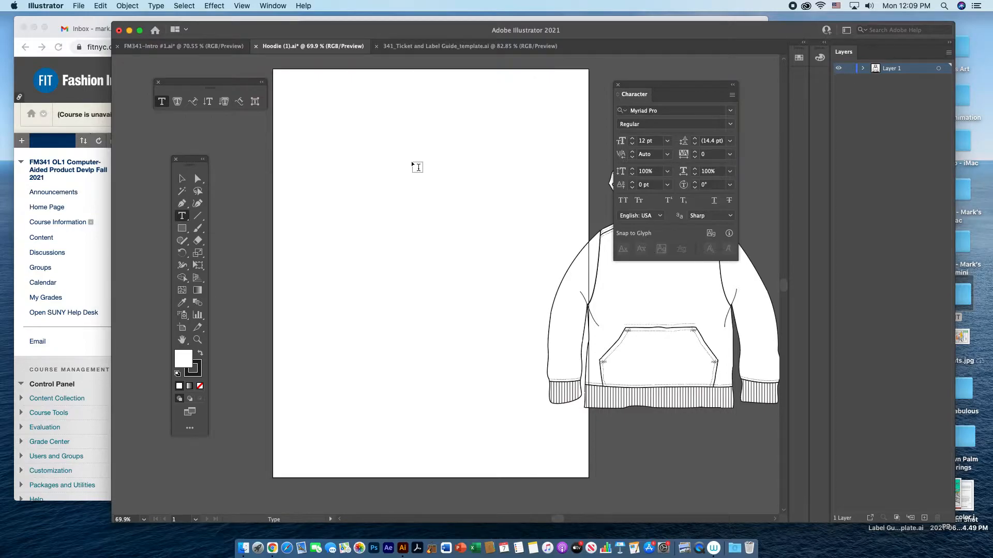
Add the point text "Hello" near the top of the artboard.
{"action": "left_click", "coordinate": [413, 132]}
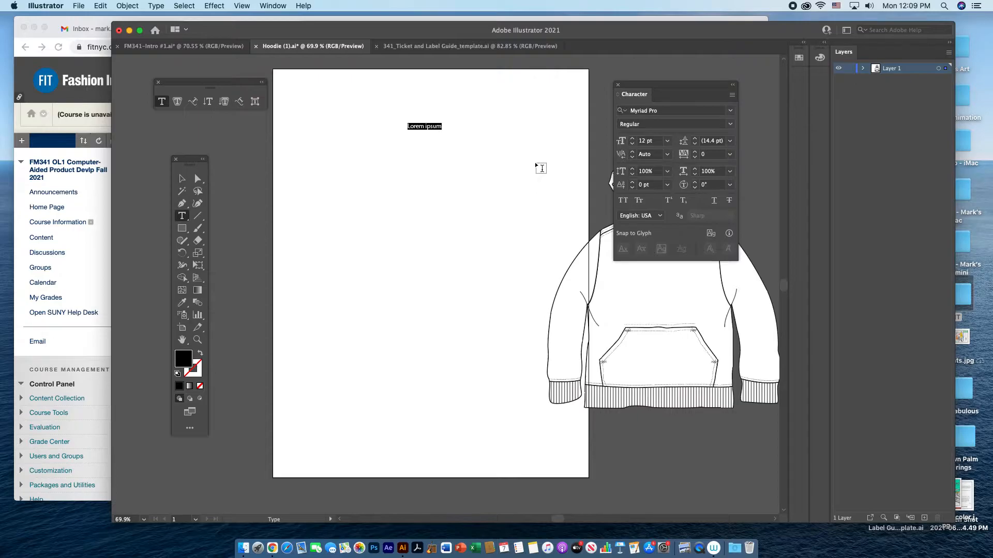
{"action": "type", "text": "Hello"}
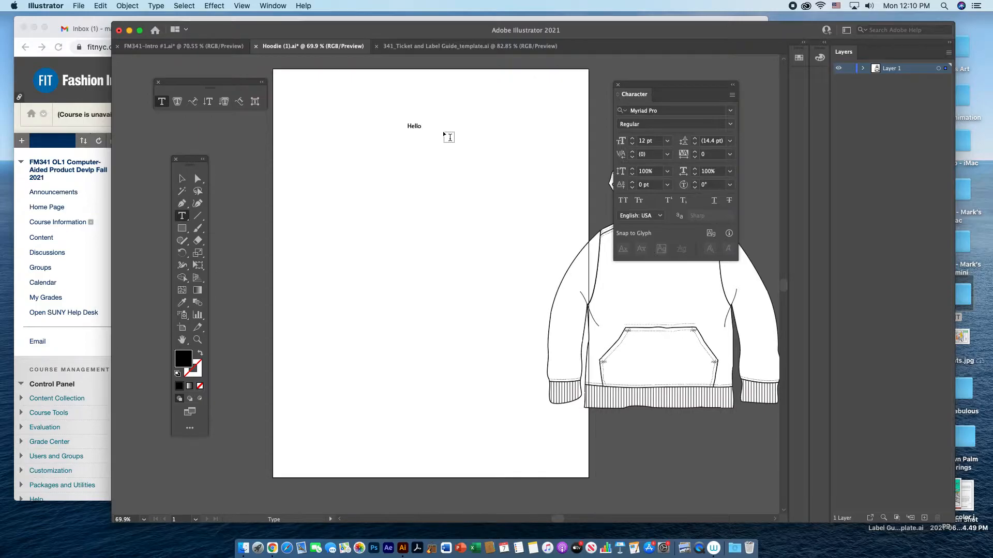
Format the word "Hello" in the Chalkduster font at 72 pt.
{"action": "double_click", "coordinate": [419, 126]}
{"action": "right_click", "coordinate": [416, 130]}
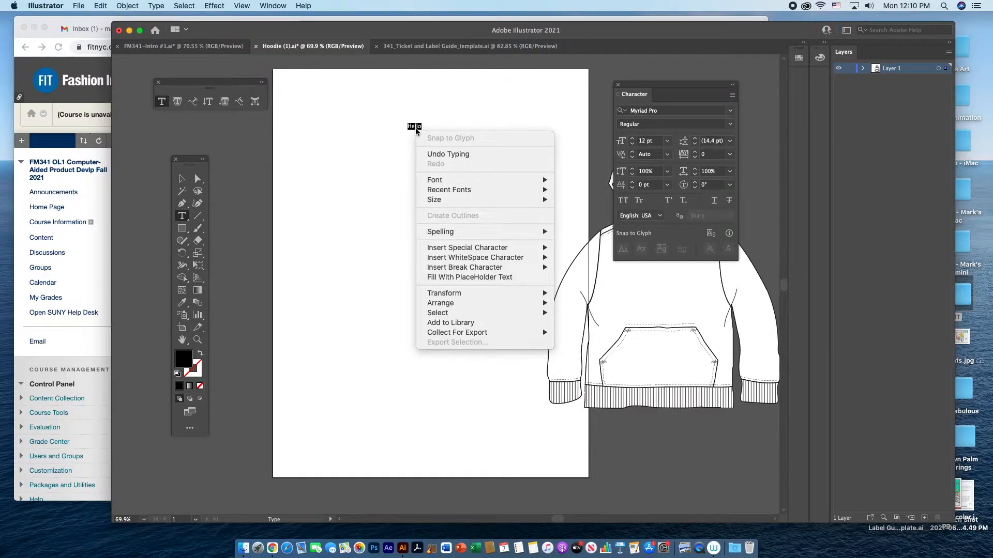
{"action": "mouse_move", "coordinate": [438, 182]}
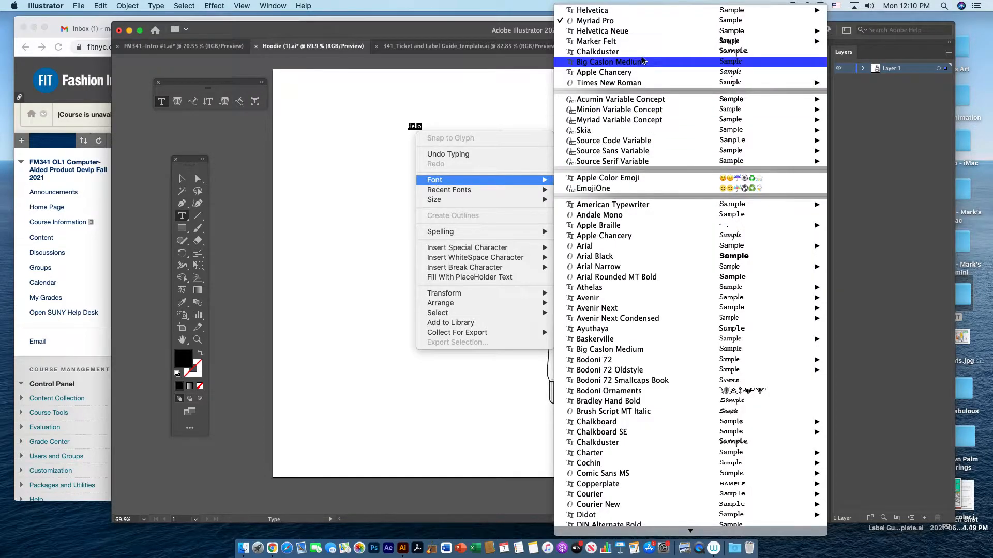
{"action": "left_click", "coordinate": [597, 52]}
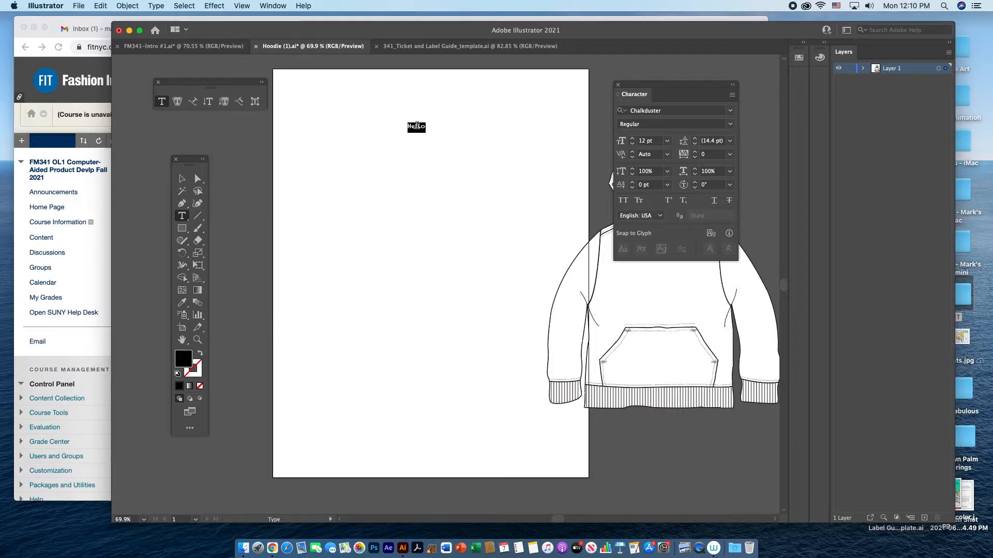
{"action": "right_click", "coordinate": [416, 126]}
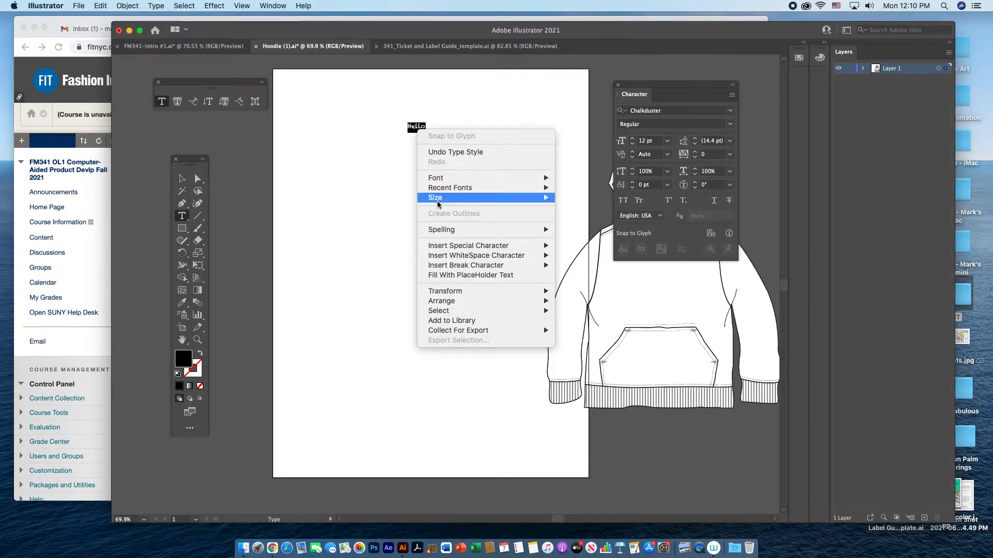
{"action": "mouse_move", "coordinate": [438, 199]}
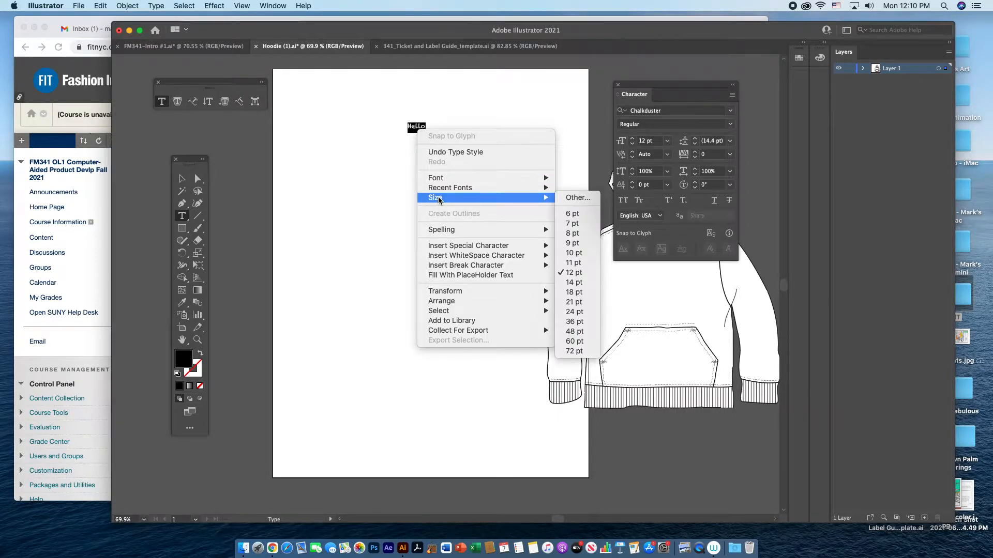
{"action": "left_click", "coordinate": [573, 351]}
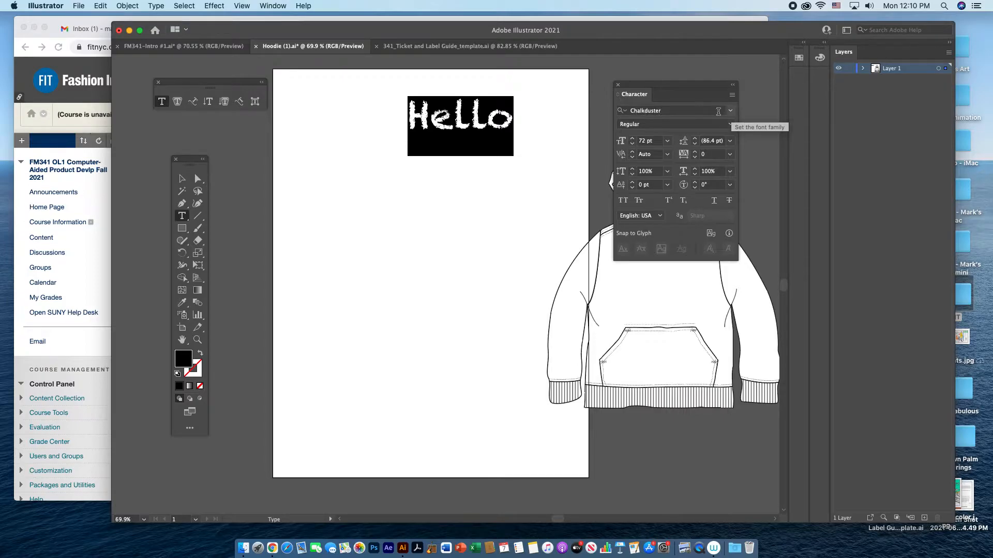
Set the selected word "Hello" in Myriad Pro at 48 pt.
{"action": "left_click", "coordinate": [731, 112]}
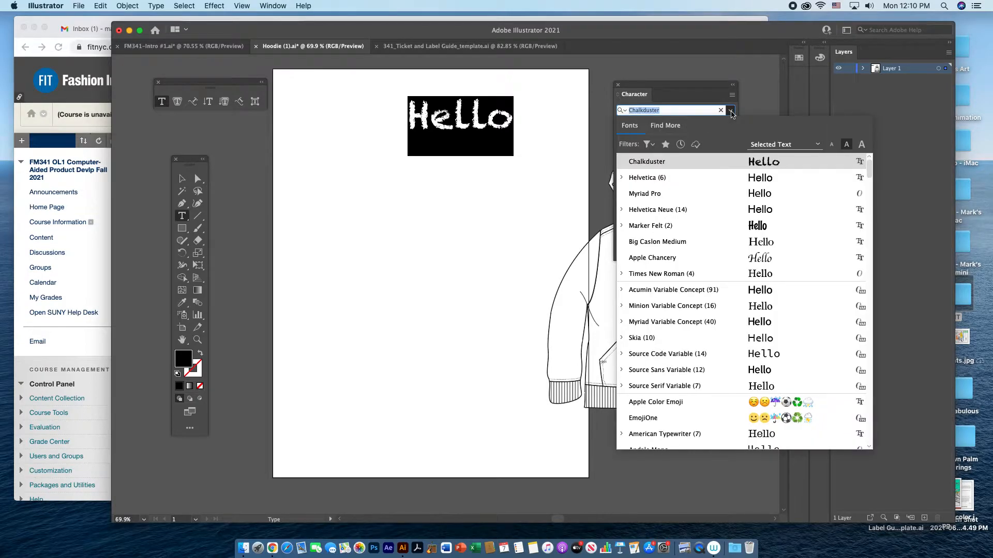
{"action": "left_click", "coordinate": [714, 197]}
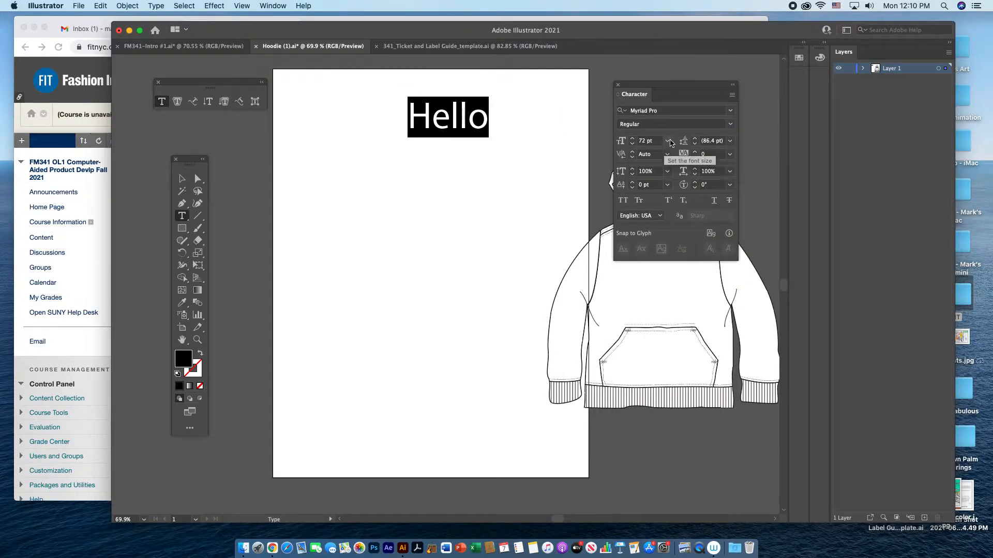
{"action": "left_click", "coordinate": [668, 142]}
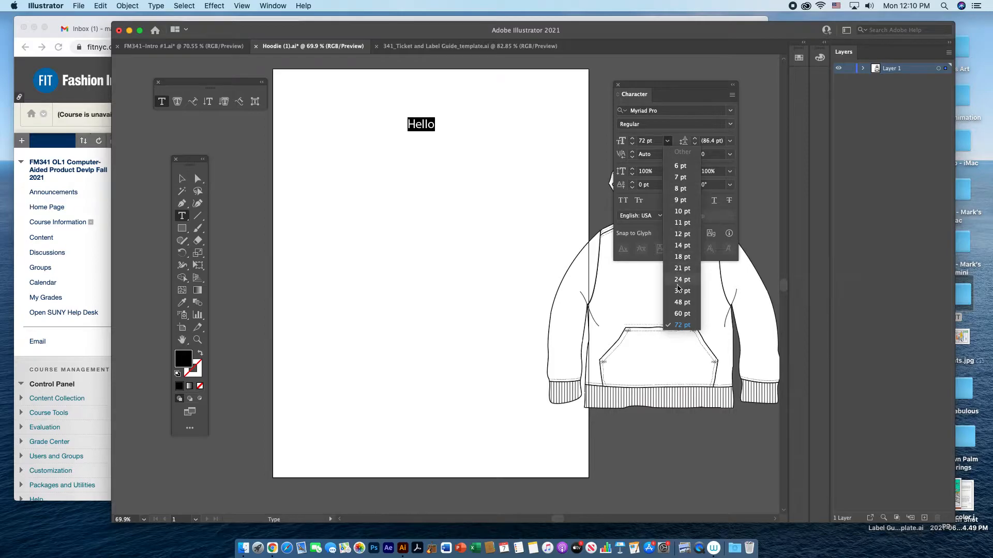
{"action": "left_click", "coordinate": [678, 304]}
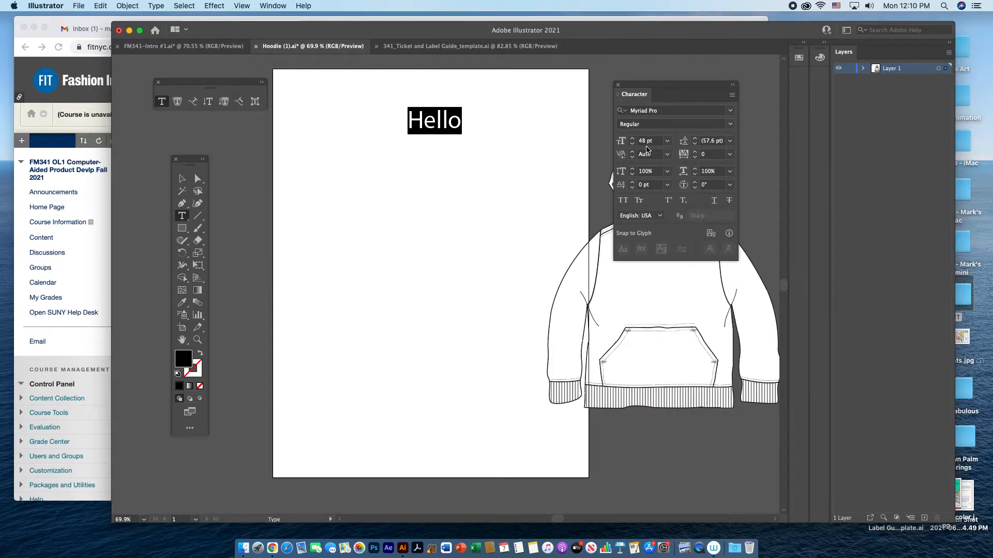
Enlarge the selected word "Hello" to 96 pt and choose a tracking value of 0.
{"action": "double_click", "coordinate": [645, 141]}
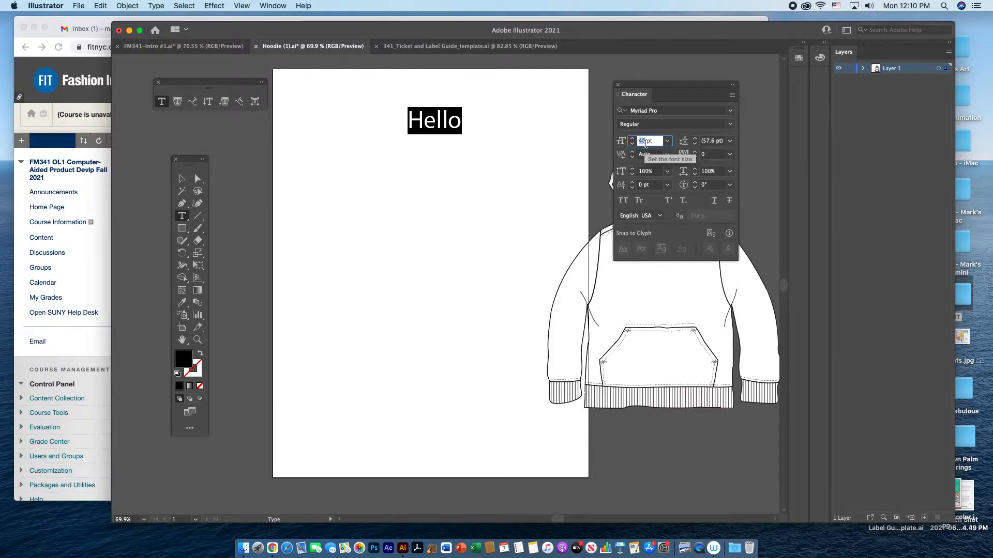
{"action": "type", "text": "96"}
{"action": "key", "text": "Return"}
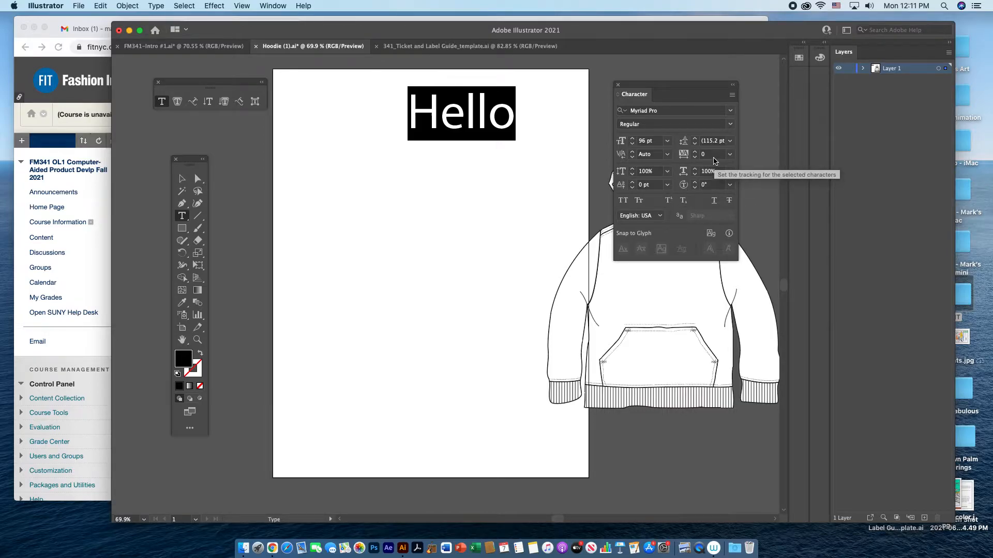
{"action": "left_click", "coordinate": [729, 154]}
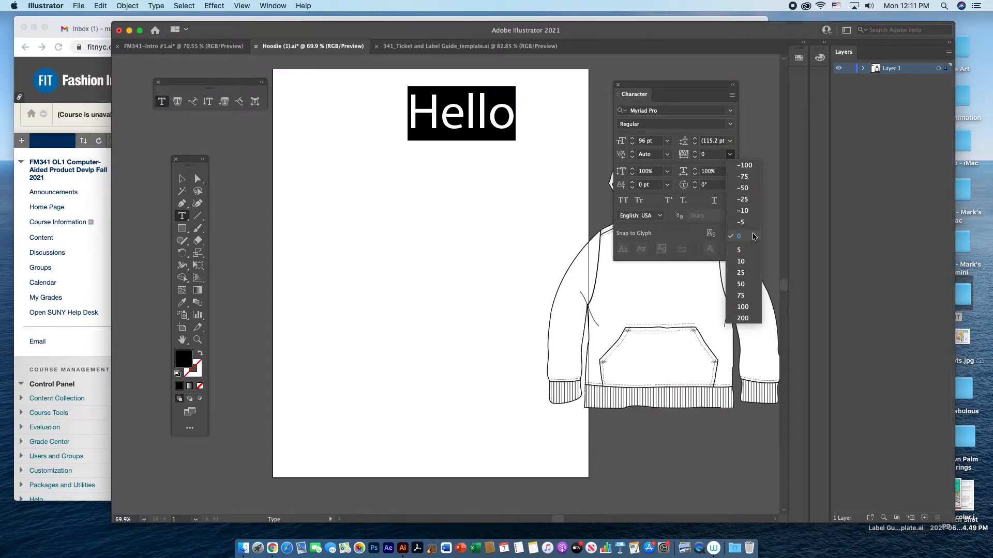
{"action": "left_click", "coordinate": [753, 236]}
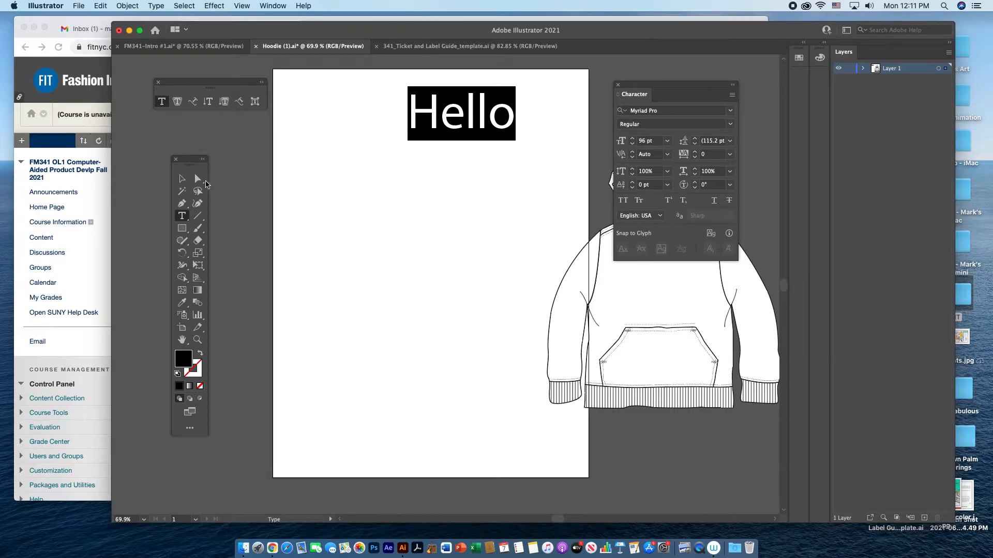
Select the word "Hello" as an object, open the Swatches, and try a pink and a blue swatch as its fill.
{"action": "left_click_drag", "start_coordinate": [188, 160], "coordinate": [228, 142]}
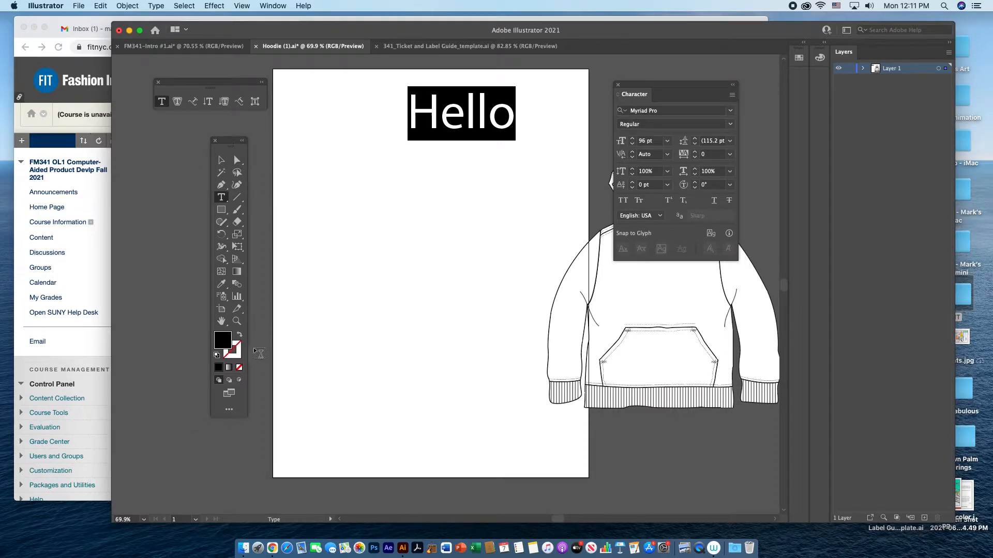
{"action": "left_click", "coordinate": [222, 160]}
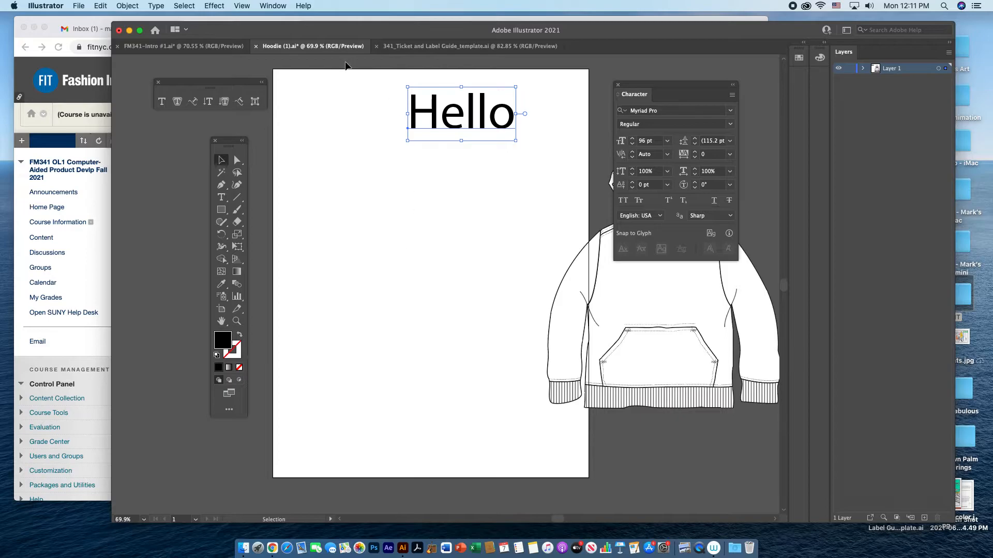
{"action": "left_click", "coordinate": [274, 6]}
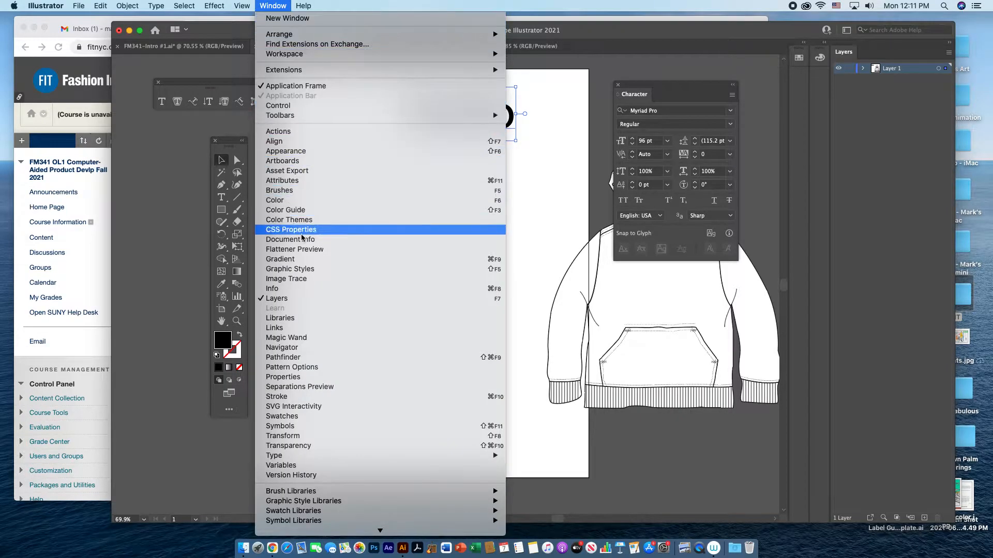
{"action": "left_click", "coordinate": [317, 417]}
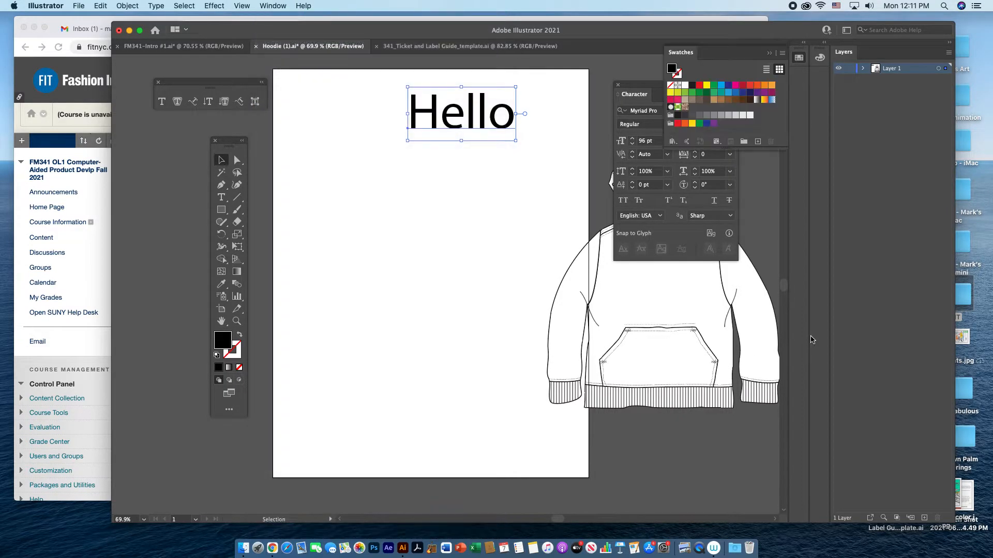
{"action": "left_click", "coordinate": [736, 86]}
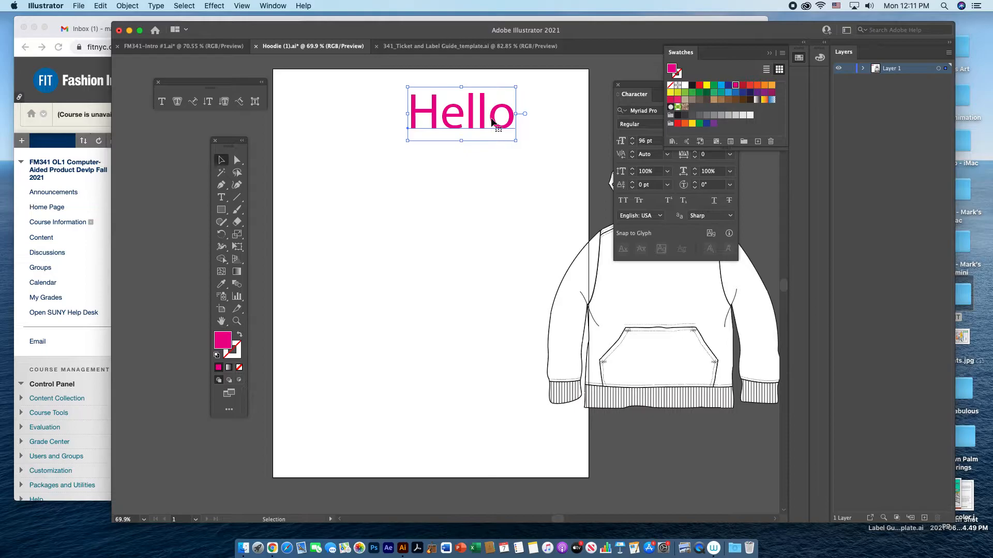
{"action": "left_click", "coordinate": [722, 86]}
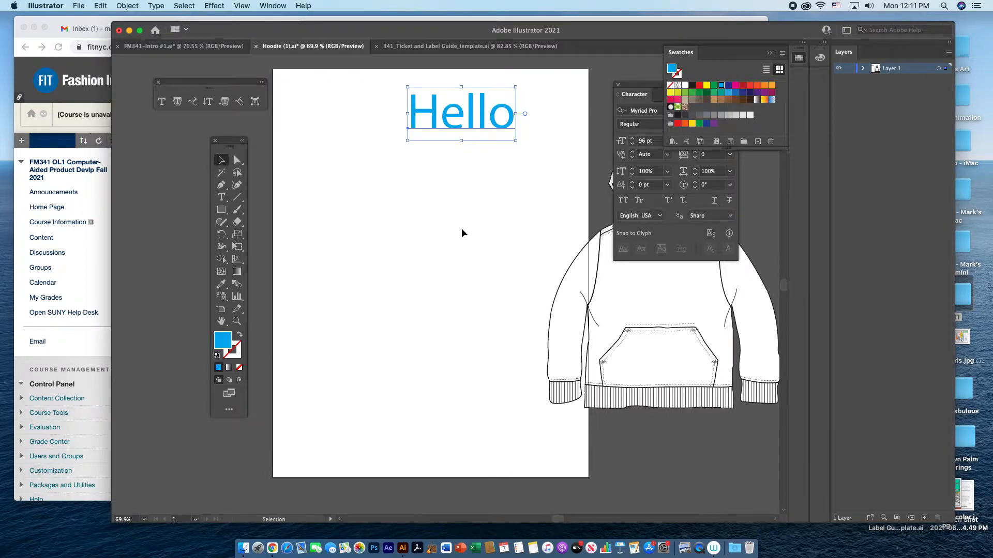
Give "Hello" a stroke in the custom colour DF1DEF by swapping it from the fill, and apply a yellow swatch as the fill.
{"action": "double_click", "coordinate": [225, 347]}
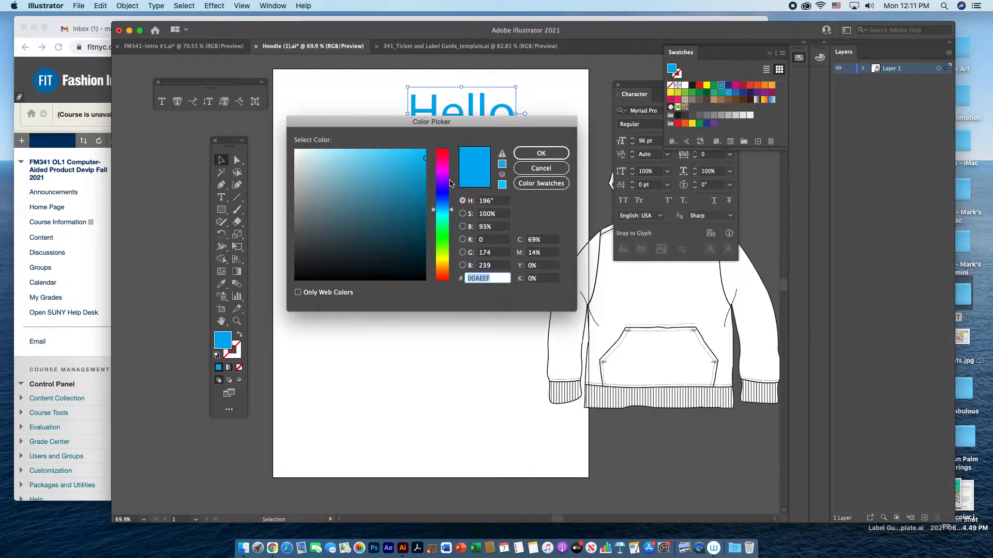
{"action": "left_click", "coordinate": [446, 175]}
{"action": "left_click", "coordinate": [410, 157]}
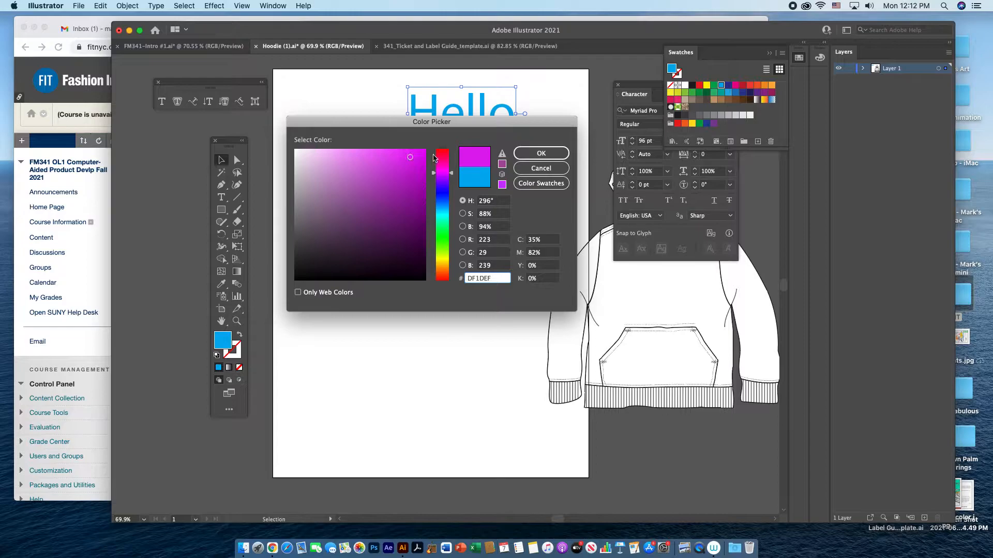
{"action": "left_click", "coordinate": [528, 156]}
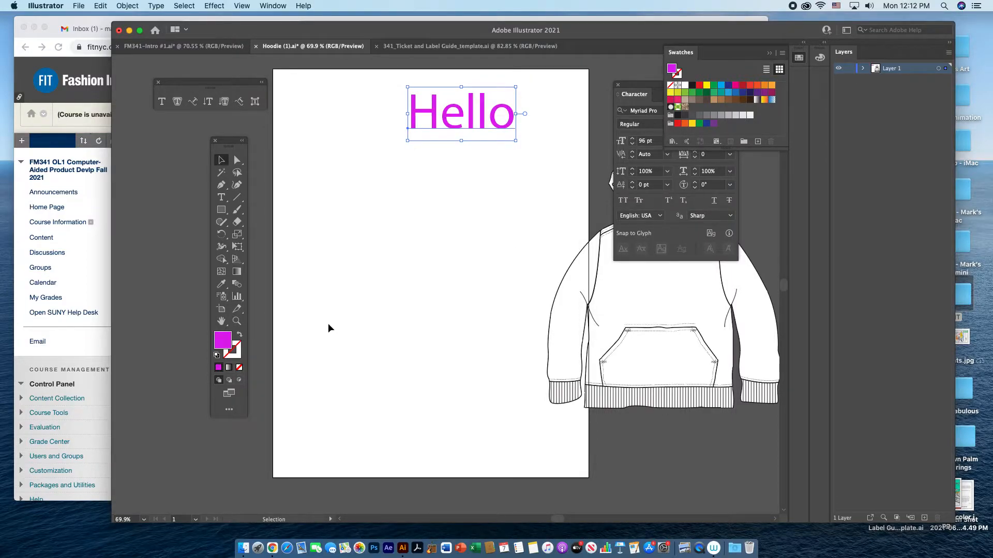
{"action": "left_click", "coordinate": [240, 337]}
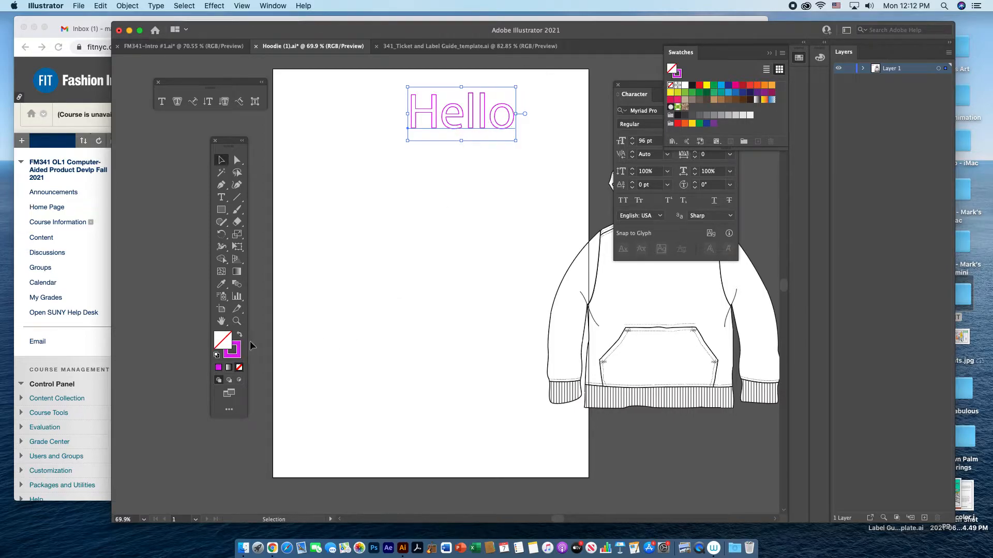
{"action": "left_click", "coordinate": [706, 86]}
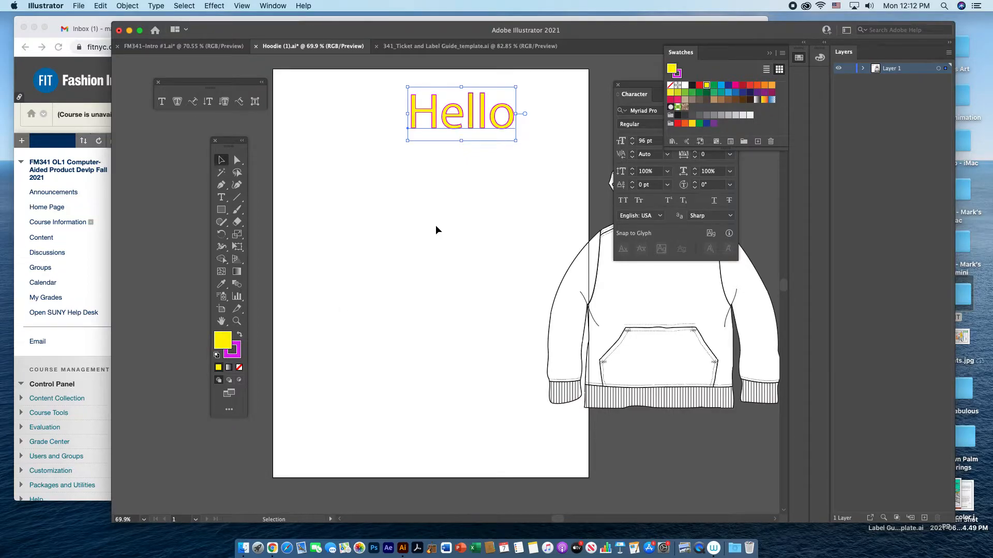
Scale "Hello" down slightly in proportion after undoing a free resize, and move it to the upper left part of the artboard.
{"action": "left_click_drag", "start_coordinate": [483, 124], "coordinate": [446, 177]}
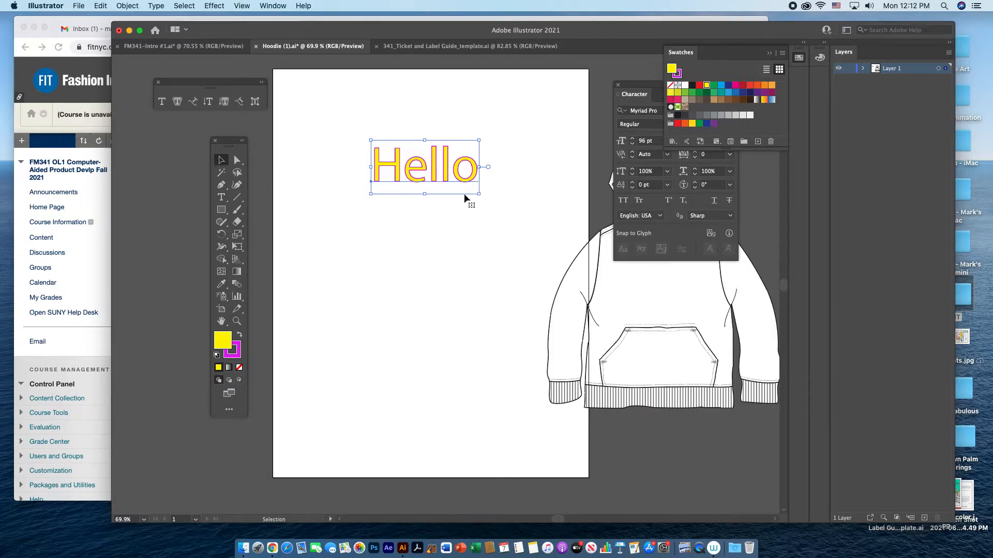
{"action": "left_click_drag", "start_coordinate": [479, 193], "coordinate": [529, 237]}
{"action": "key", "text": "super+z"}
{"action": "key", "text": "shift"}
{"action": "mouse_move", "coordinate": [479, 196]}
{"action": "left_mouse_down"}
{"action": "mouse_move", "coordinate": [528, 235]}
{"action": "mouse_move", "coordinate": [473, 201]}
{"action": "left_mouse_up"}
{"action": "left_click", "coordinate": [486, 246]}
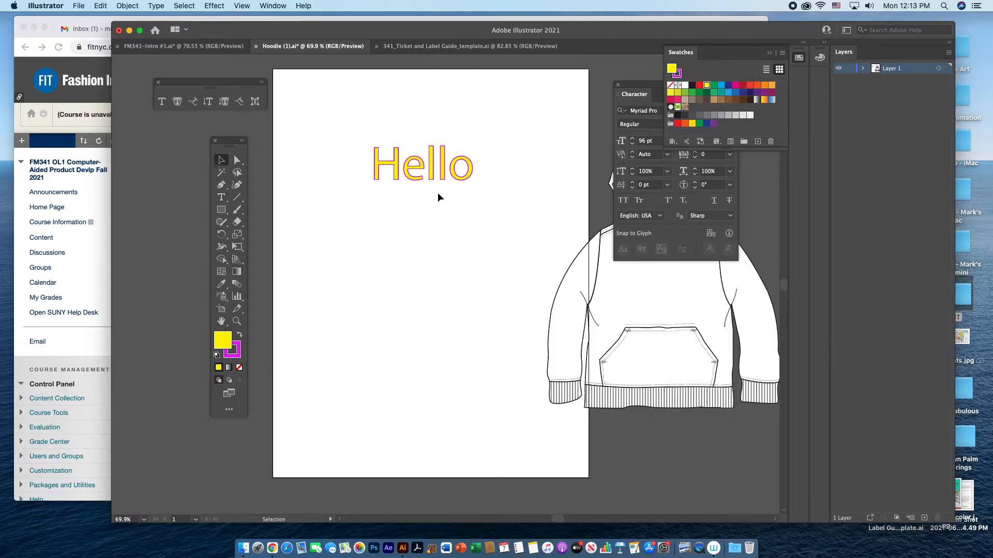
{"action": "left_click_drag", "start_coordinate": [410, 172], "coordinate": [364, 132]}
{"action": "left_click", "coordinate": [359, 210]}
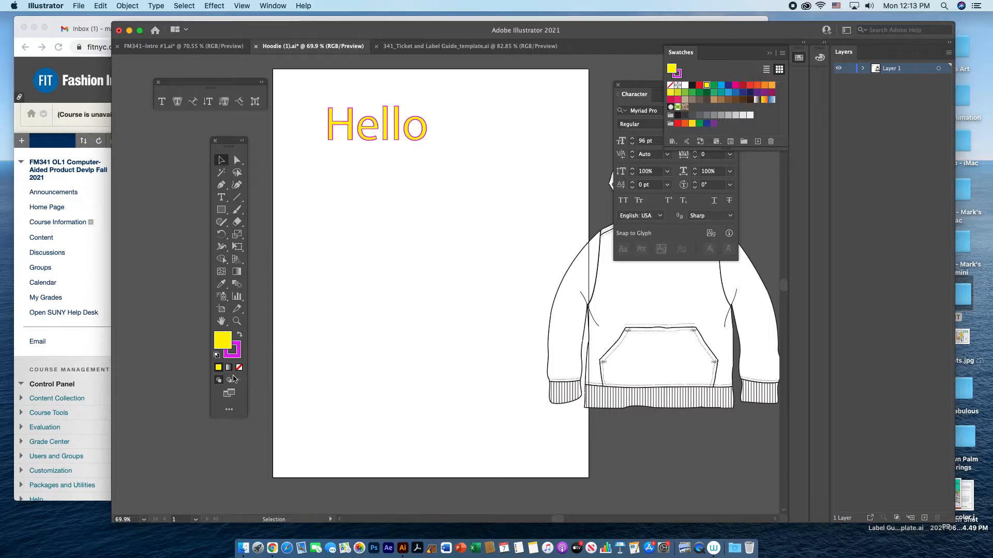
Draw a large, roughly square rectangle below "Hello" with the default white fill and black stroke.
{"action": "left_click", "coordinate": [216, 355]}
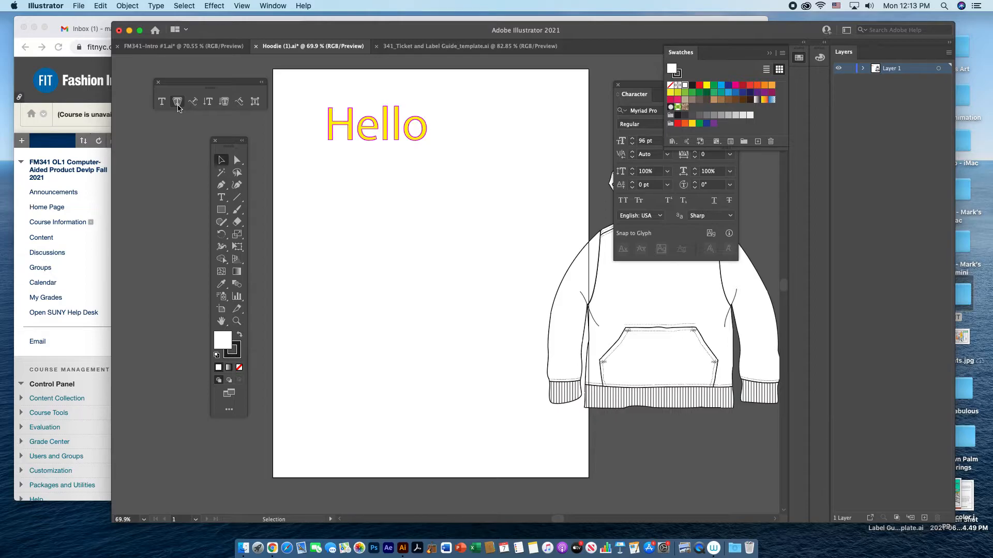
{"action": "left_click", "coordinate": [222, 210]}
{"action": "left_click_drag", "start_coordinate": [327, 181], "coordinate": [516, 373]}
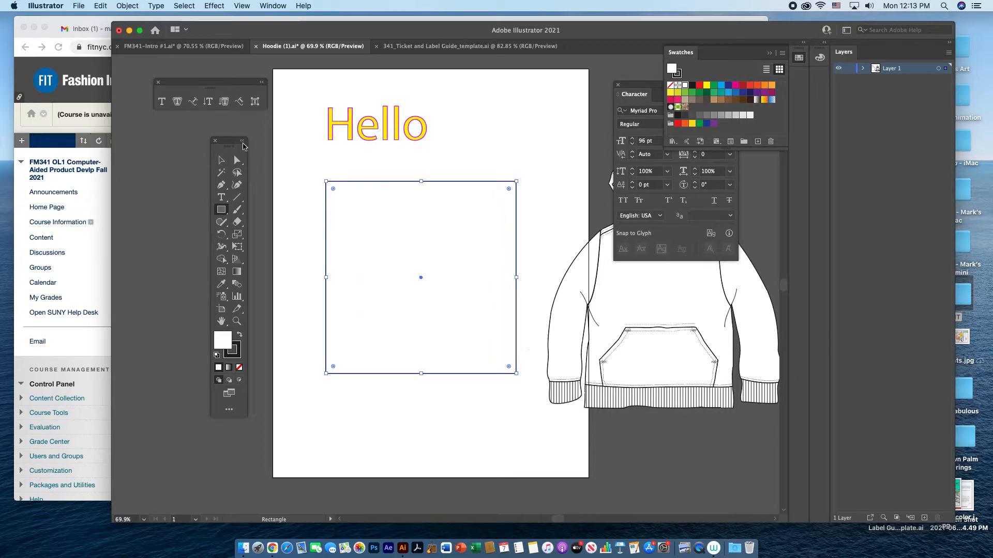
Convert the rectangle into an area type frame with placeholder text and set that text to 48 pt.
{"action": "left_click", "coordinate": [179, 106]}
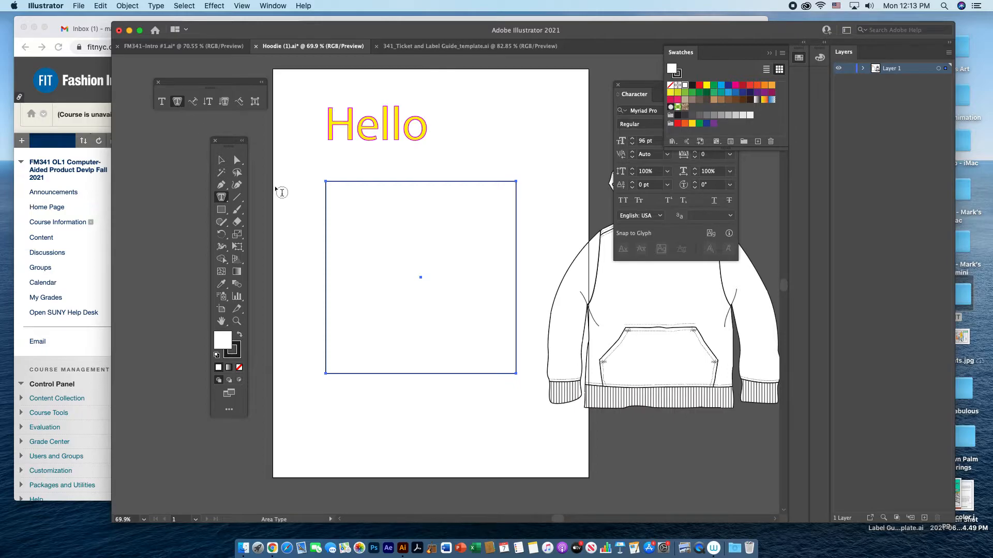
{"action": "left_click", "coordinate": [333, 217]}
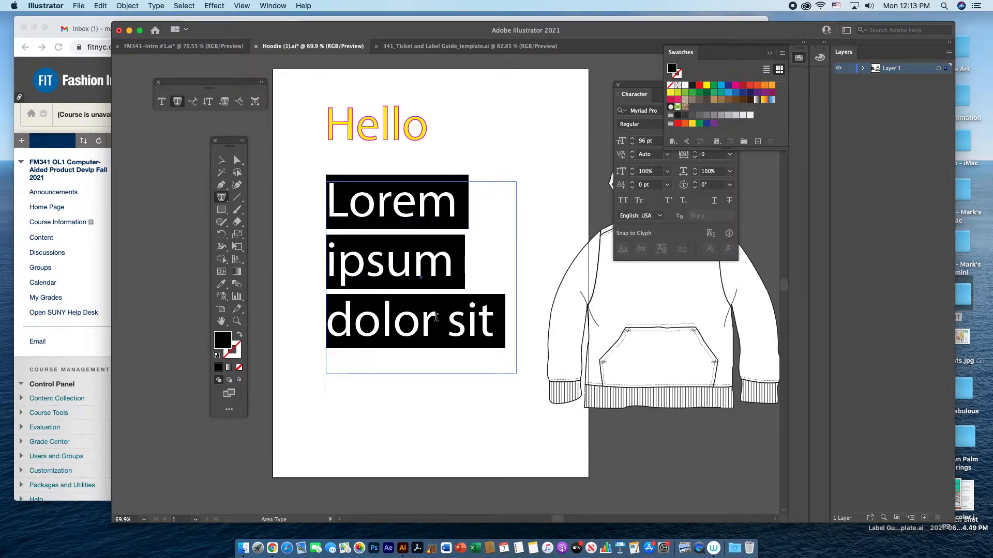
{"action": "left_click_drag", "start_coordinate": [649, 87], "coordinate": [594, 81]}
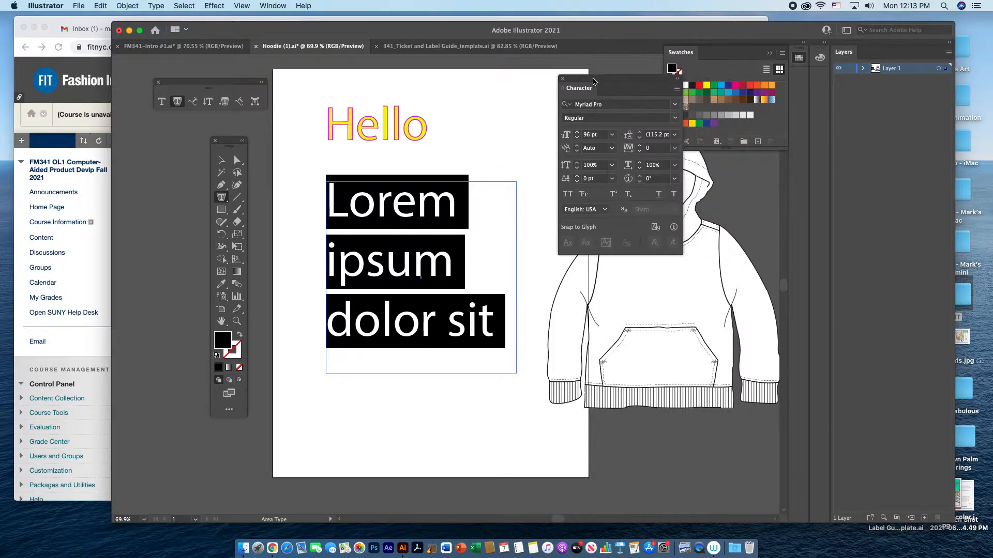
{"action": "left_click", "coordinate": [612, 135]}
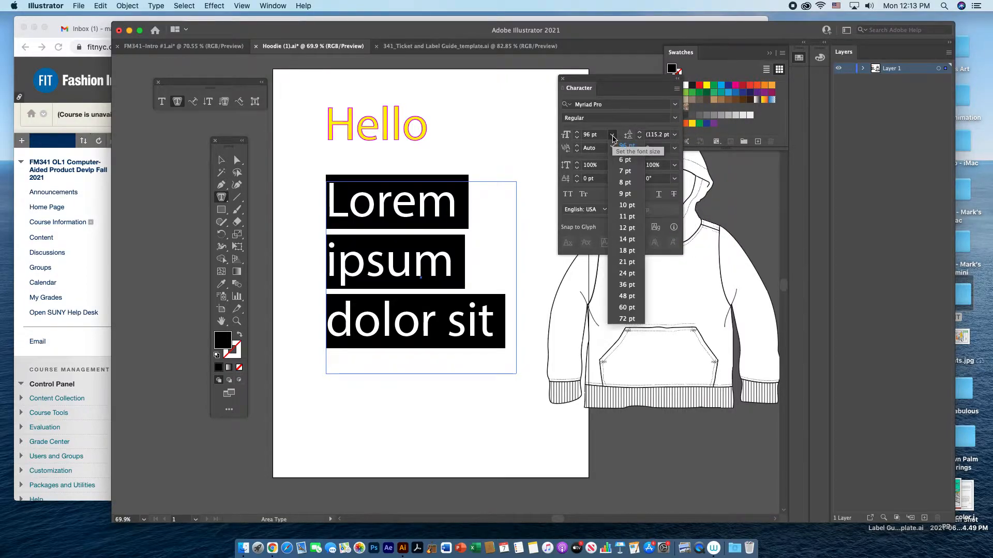
{"action": "left_click", "coordinate": [628, 296]}
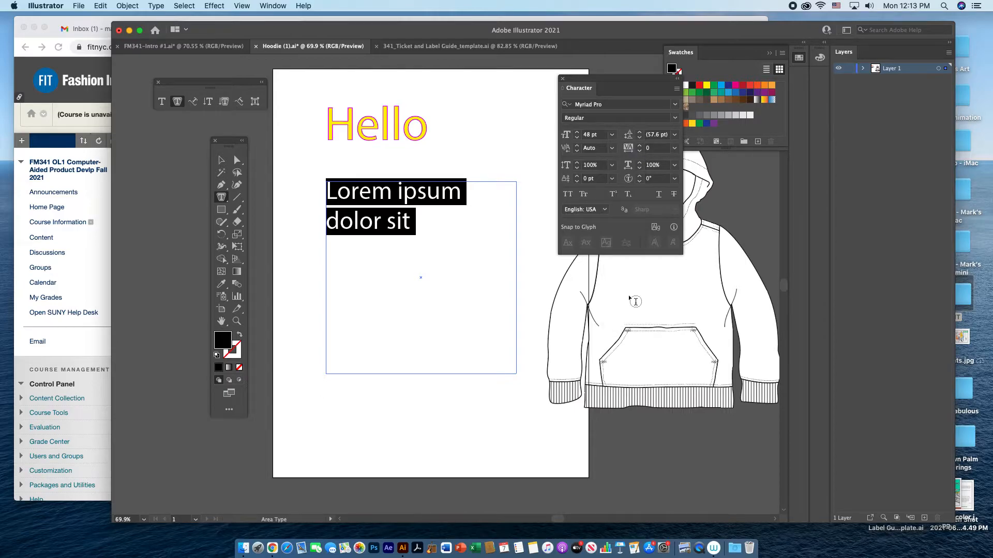
{"action": "left_click", "coordinate": [677, 89]}
{"action": "left_click", "coordinate": [676, 89]}
{"action": "left_click_drag", "start_coordinate": [645, 81], "coordinate": [646, 89]}
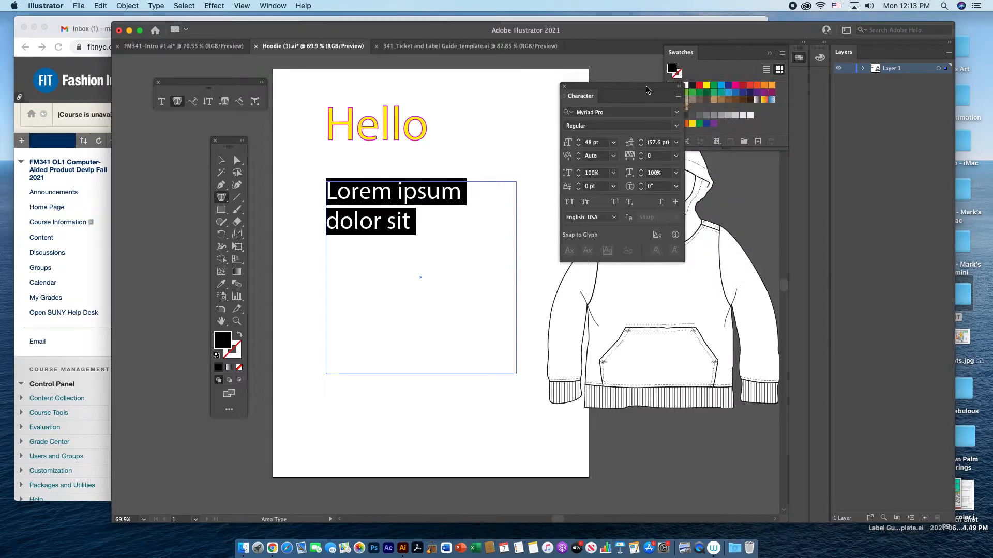
Display the Paragraph settings near the Character settings and centre-align the selected placeholder text.
{"action": "left_click", "coordinate": [277, 7]}
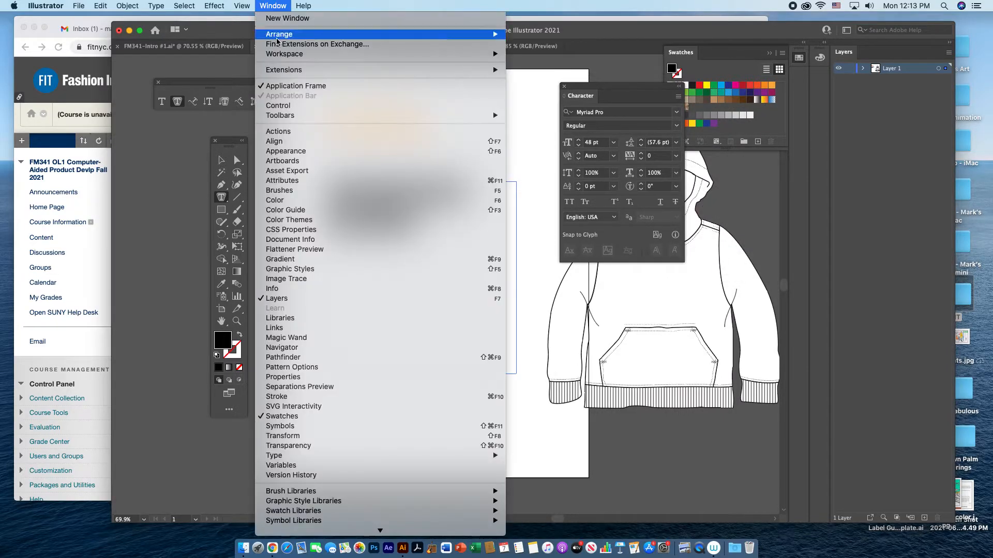
{"action": "mouse_move", "coordinate": [321, 456]}
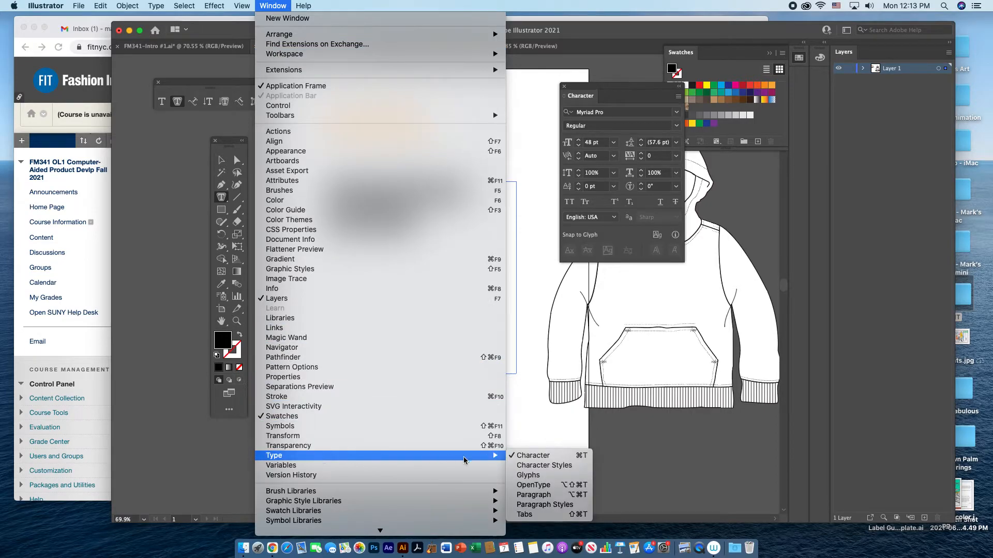
{"action": "left_click", "coordinate": [549, 495]}
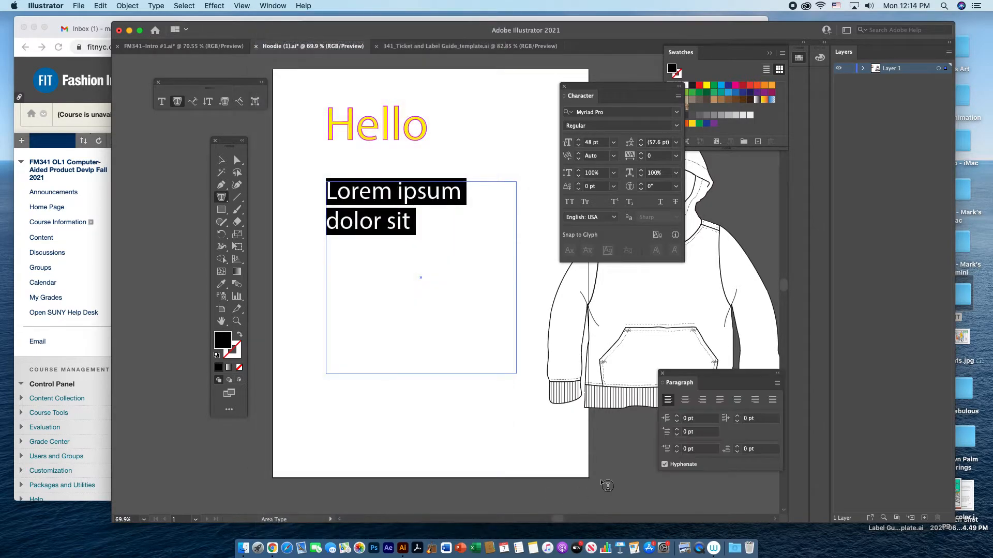
{"action": "left_click_drag", "start_coordinate": [684, 373], "coordinate": [594, 273]}
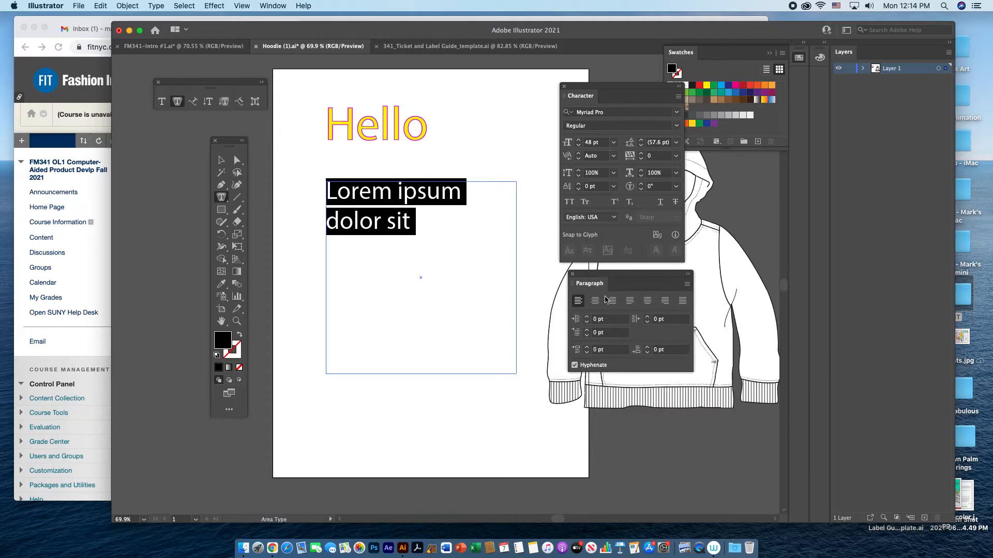
{"action": "left_click", "coordinate": [594, 301]}
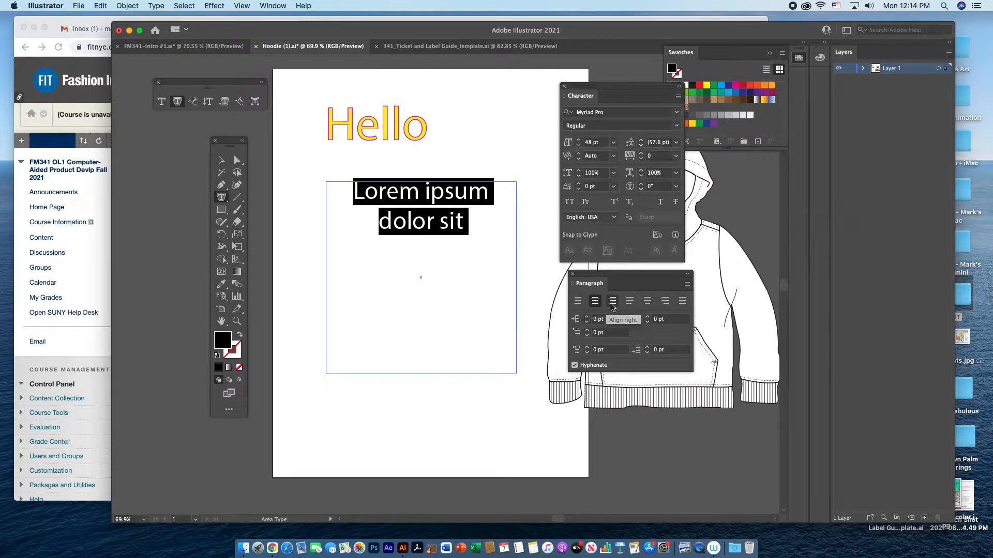
Replace the placeholder text with the lines "Gap", "Men's", "Spring / Summer", "2022" and "Hoodie", and leave the frame selected as an object.
{"action": "left_click_drag", "start_coordinate": [467, 228], "coordinate": [355, 199]}
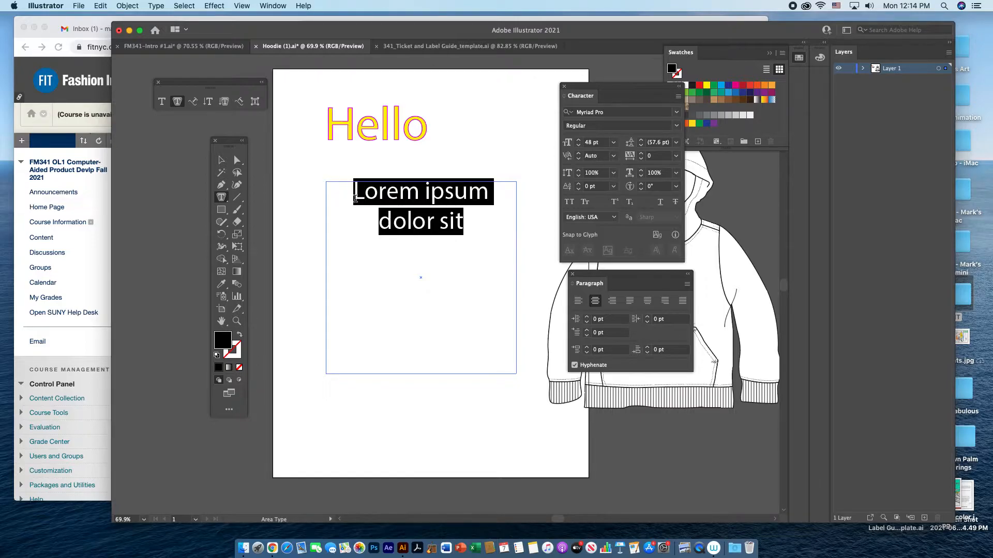
{"action": "type", "text": "Gap"}
{"action": "key", "text": "Return"}
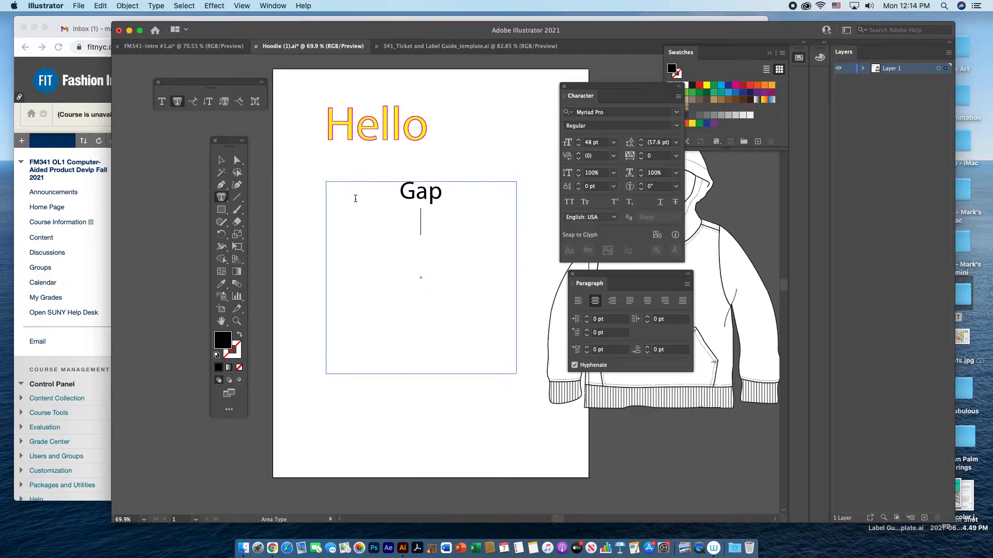
{"action": "type", "text": "Men's Spring"}
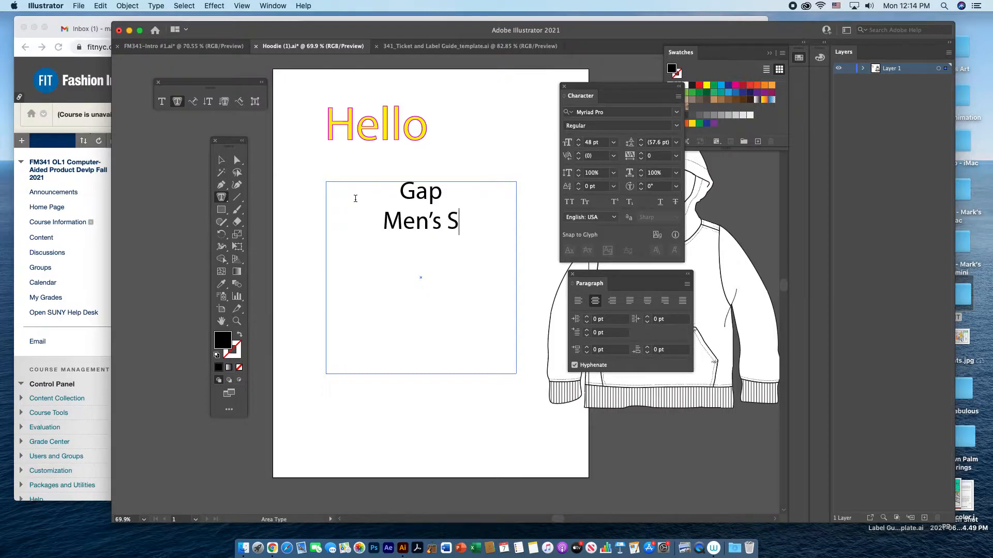
{"action": "key", "text": "BackSpace"}
{"action": "key", "text": "BackSpace"}
{"action": "key", "text": "BackSpace"}
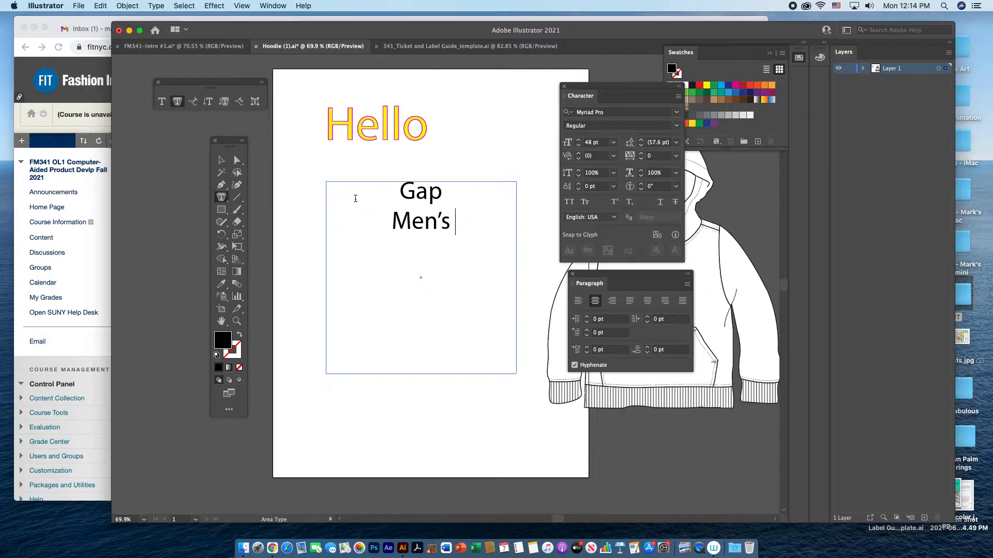
{"action": "type", "text": "Spring /"}
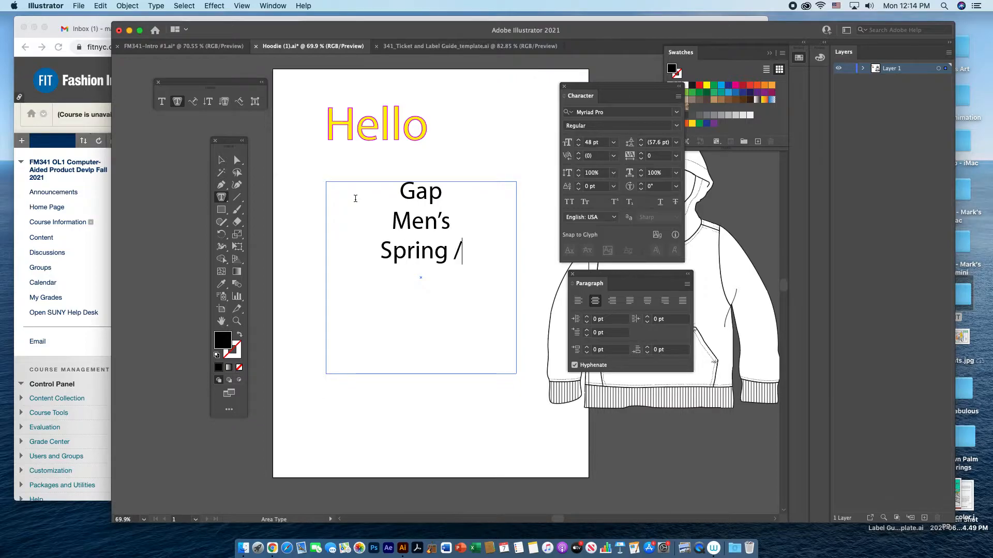
{"action": "type", "text": " Summer"}
{"action": "key", "text": "Return"}
{"action": "type", "text": "2022"}
{"action": "key", "text": "Return"}
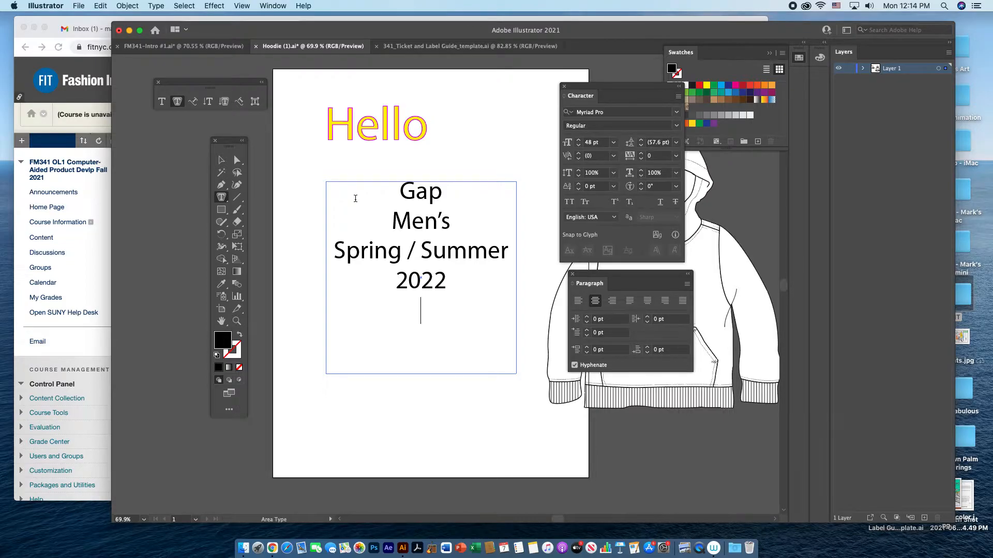
{"action": "type", "text": "Hoodie"}
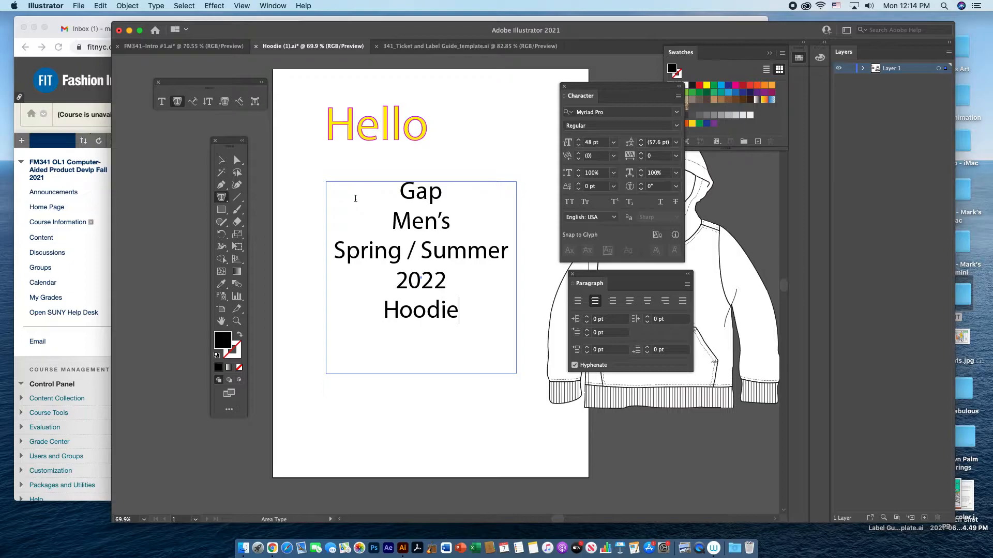
{"action": "left_click", "coordinate": [223, 160]}
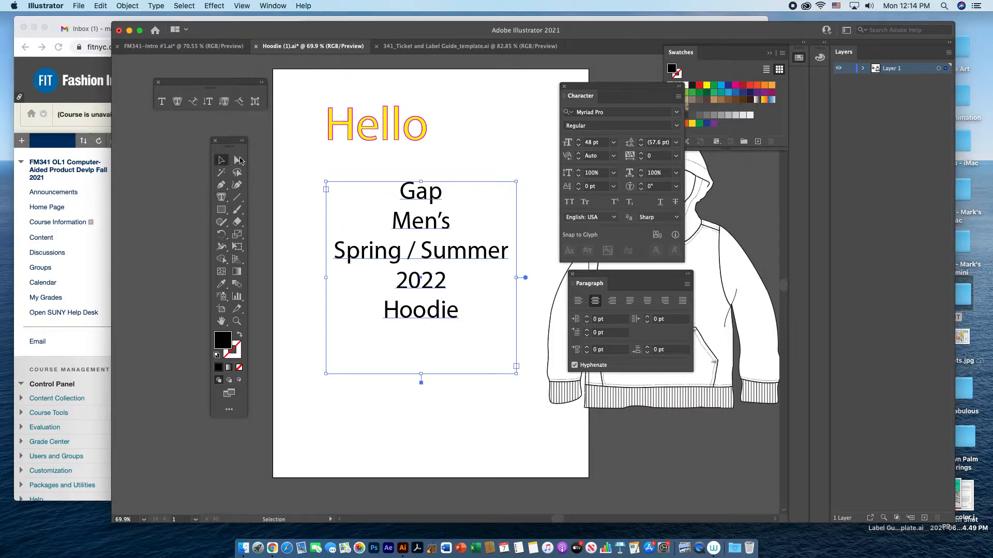
Move the Character and Paragraph settings away from the artboard so the hoodie drawing is uncovered.
{"action": "left_click", "coordinate": [440, 165]}
{"action": "left_click_drag", "start_coordinate": [609, 90], "coordinate": [854, 181]}
{"action": "left_click_drag", "start_coordinate": [664, 277], "coordinate": [851, 380]}
{"action": "left_click", "coordinate": [442, 316]}
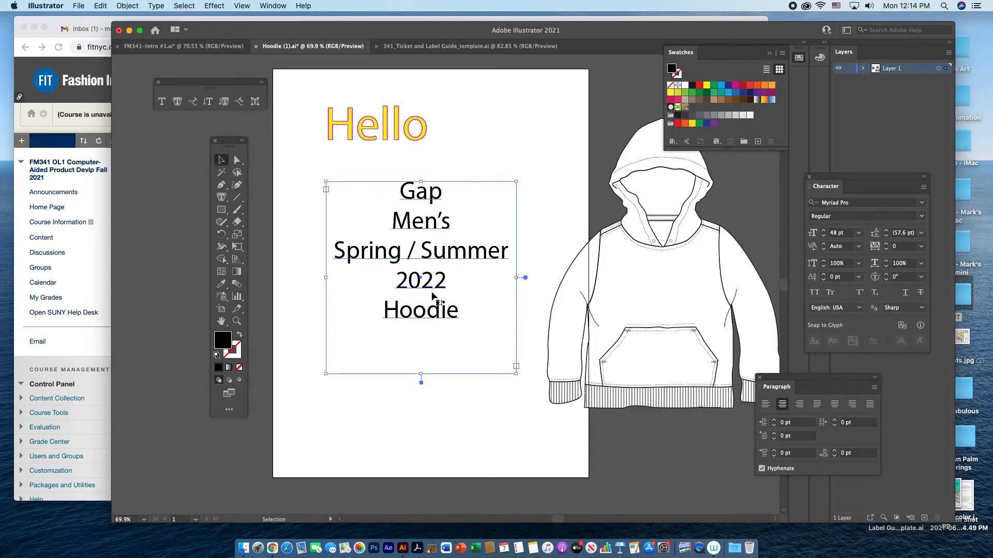
Draw a rectangle with the default white fill and black stroke over the "Gap Men's Spring / Summer 2022 Hoodie" text.
{"action": "left_click", "coordinate": [525, 324]}
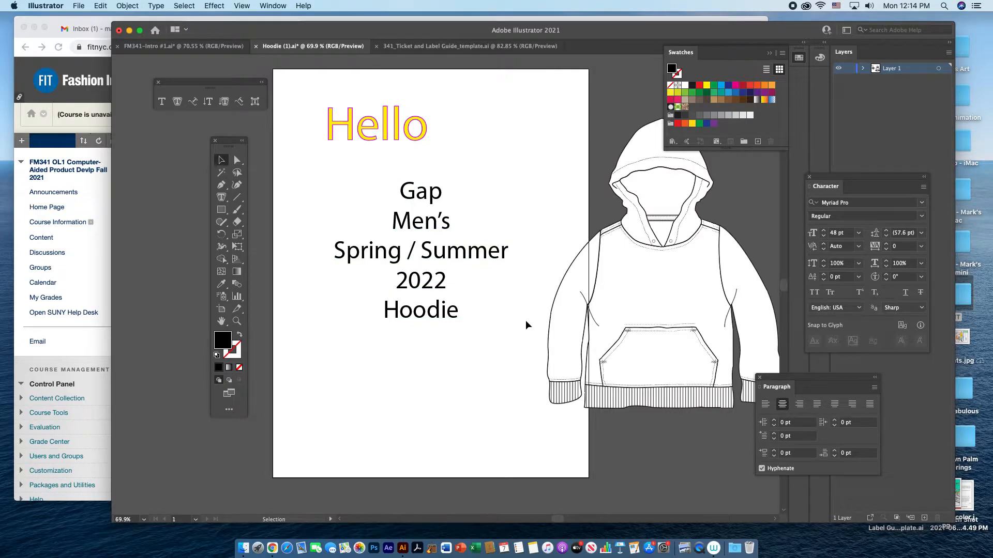
{"action": "left_click", "coordinate": [216, 356]}
{"action": "left_click", "coordinate": [222, 211]}
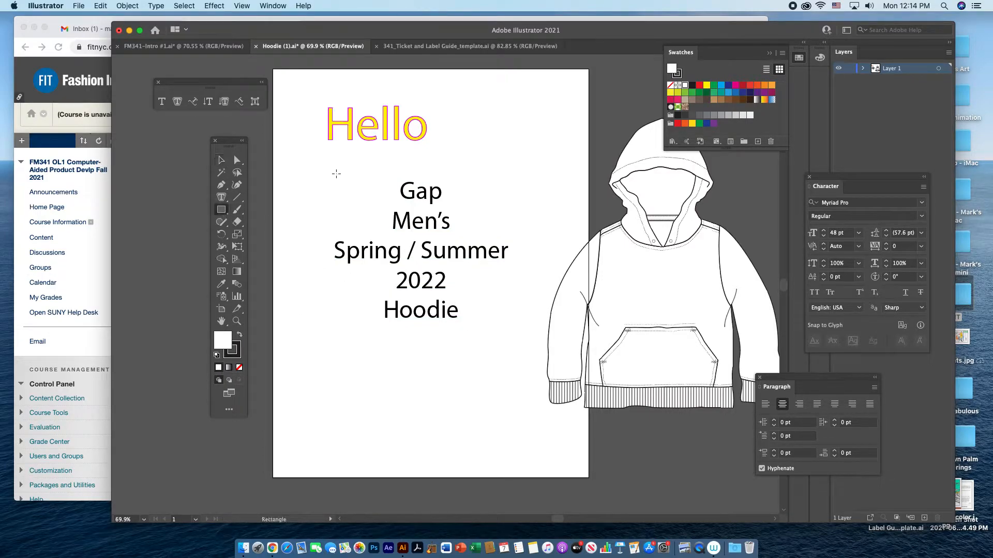
{"action": "mouse_move", "coordinate": [319, 170]}
{"action": "left_mouse_down"}
{"action": "mouse_move", "coordinate": [460, 317]}
{"action": "mouse_move", "coordinate": [526, 349]}
{"action": "left_mouse_up"}
{"action": "key", "text": "v"}
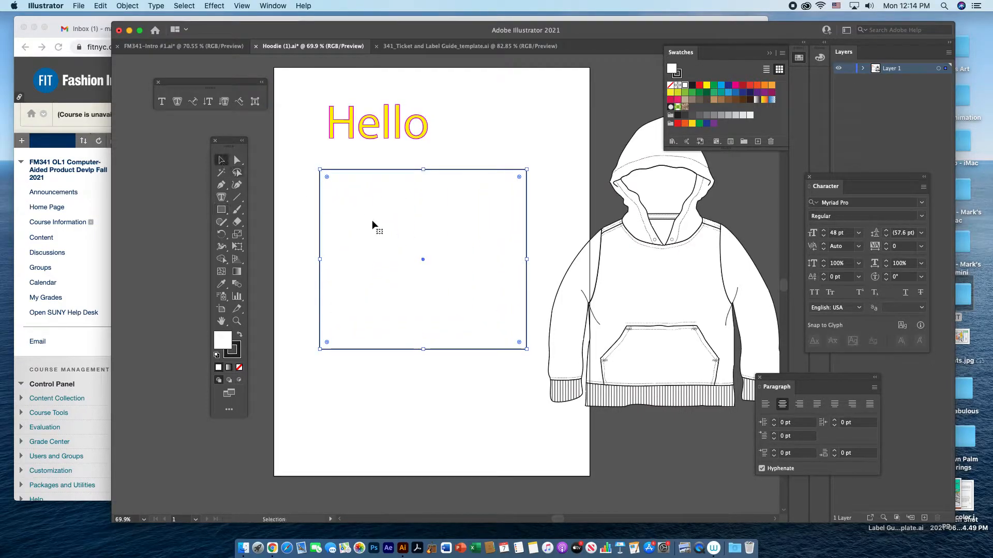
Send the rectangle to the back, behind the text, and reduce its width and height slightly.
{"action": "right_click", "coordinate": [415, 271]}
{"action": "mouse_move", "coordinate": [478, 463]}
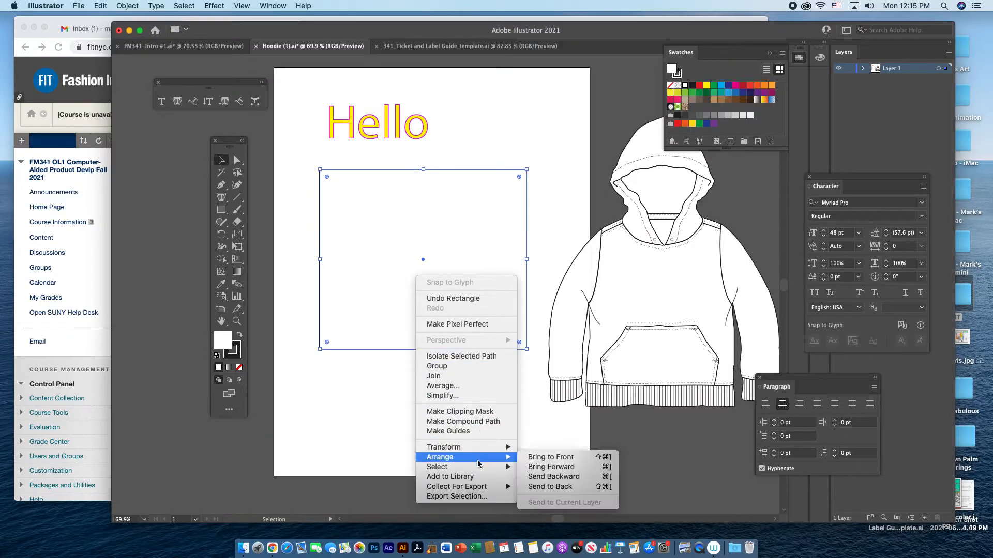
{"action": "left_click", "coordinate": [566, 489]}
{"action": "left_click_drag", "start_coordinate": [527, 350], "coordinate": [518, 342]}
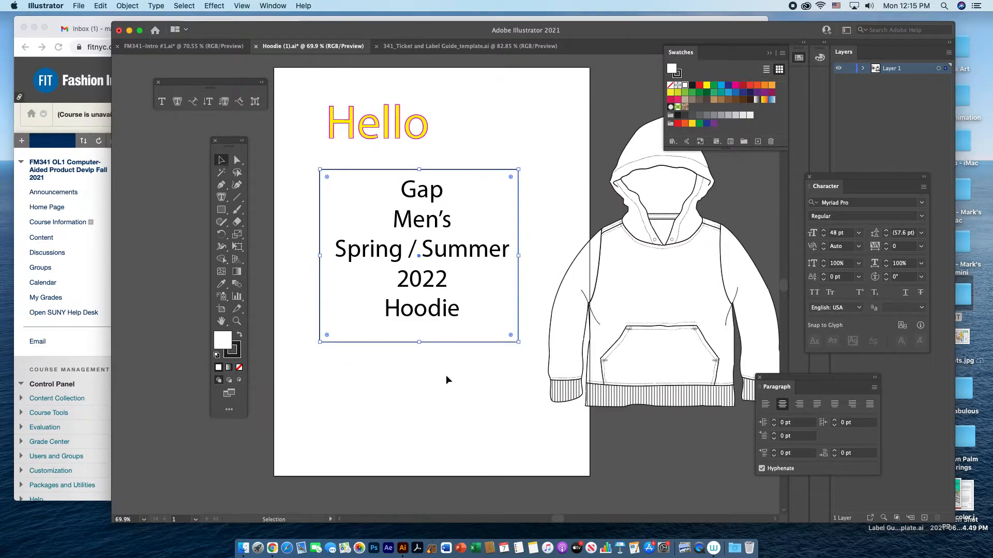
Group the text frame with the rectangle, scale the group down to a small label and place it below "Hello".
{"action": "left_click", "coordinate": [407, 376]}
{"action": "left_click_drag", "start_coordinate": [316, 161], "coordinate": [506, 364]}
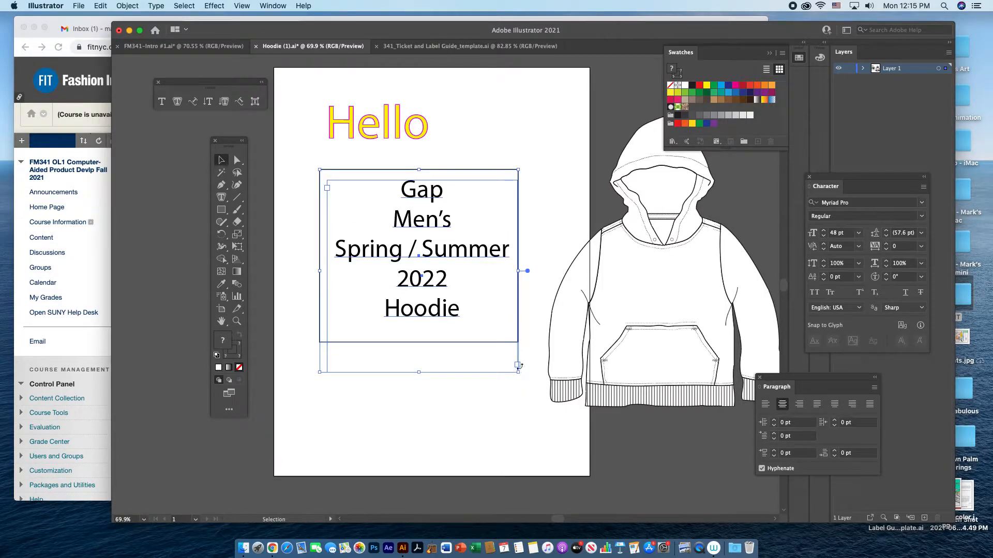
{"action": "left_click", "coordinate": [127, 6]}
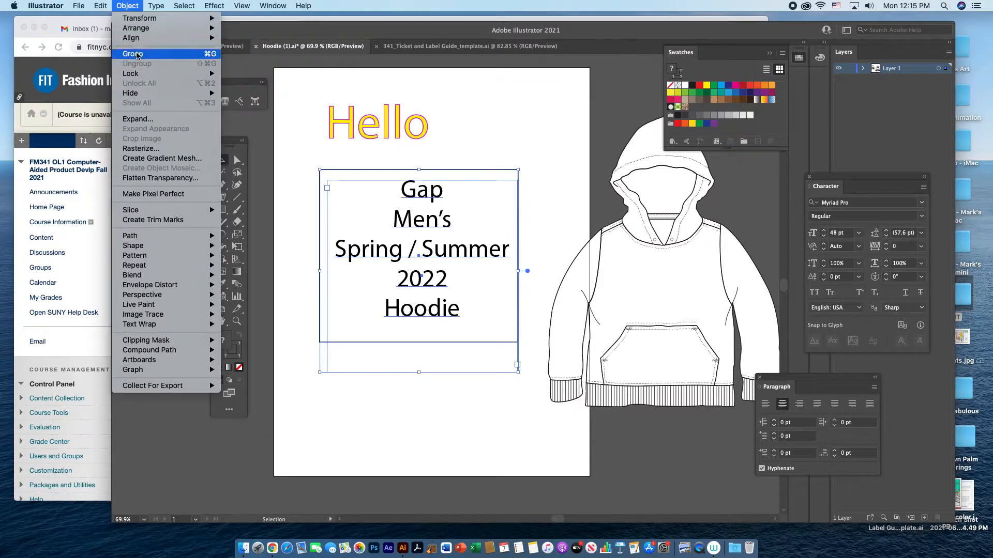
{"action": "left_click", "coordinate": [137, 54]}
{"action": "left_click_drag", "start_coordinate": [521, 170], "coordinate": [737, 328]}
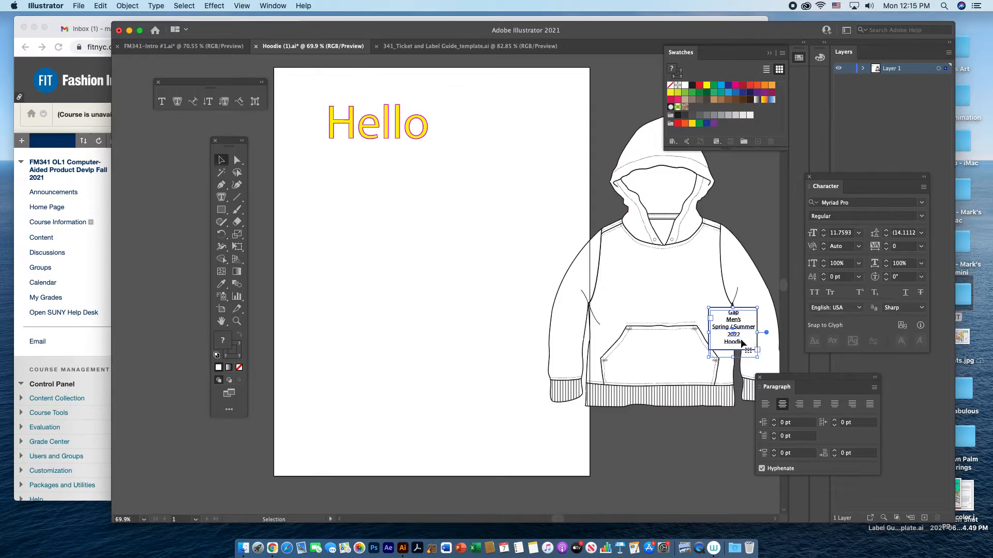
{"action": "left_click_drag", "start_coordinate": [747, 330], "coordinate": [409, 213]}
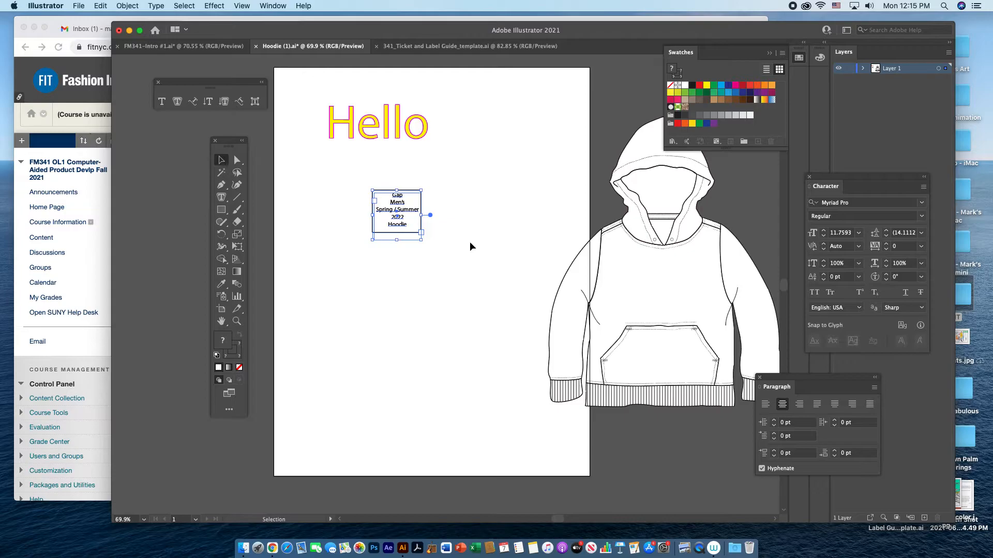
Delete the text label below "Hello".
{"action": "left_click", "coordinate": [450, 231]}
{"action": "left_click_drag", "start_coordinate": [332, 164], "coordinate": [501, 269]}
{"action": "key", "text": "Delete"}
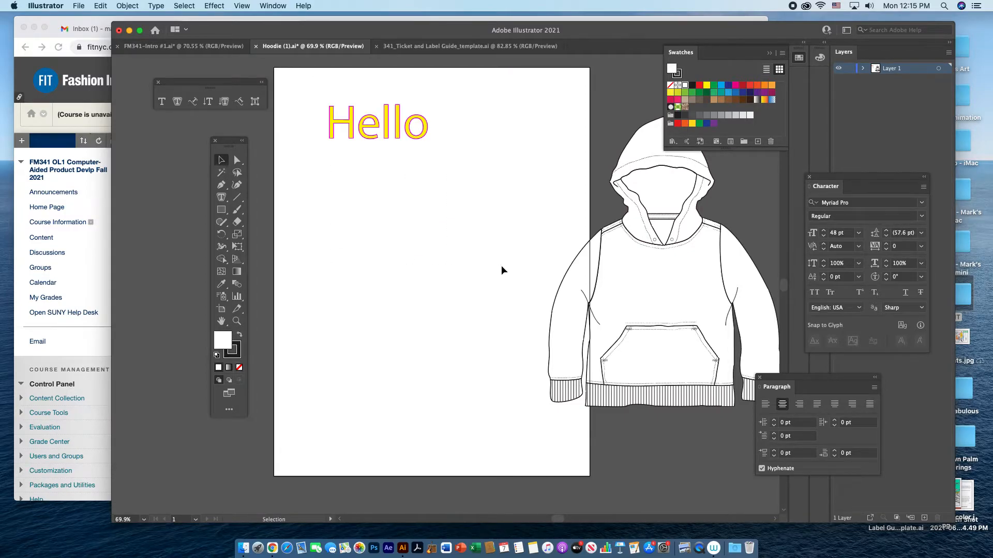
Draw a wide ellipse below "Hello" and convert it into an area type frame.
{"action": "left_click", "coordinate": [220, 210]}
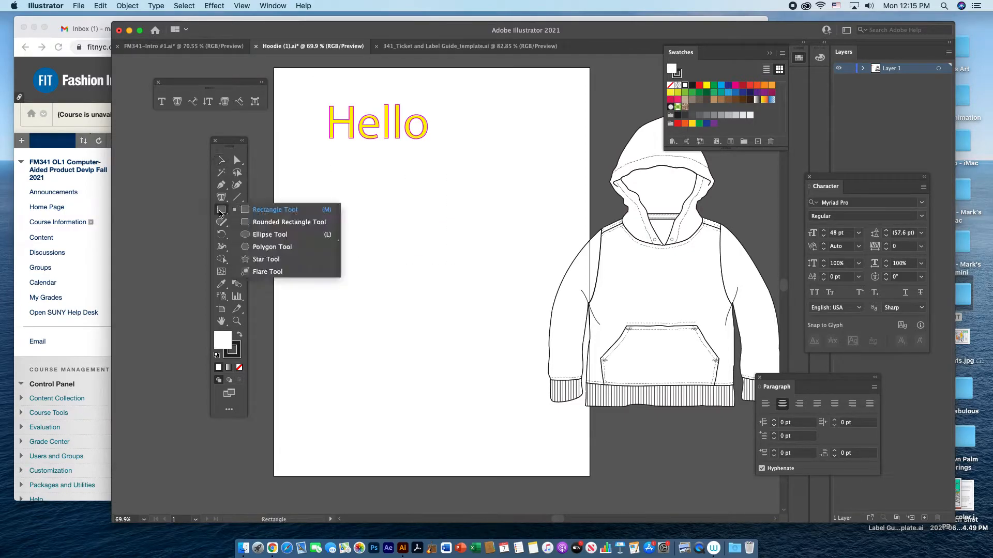
{"action": "left_click", "coordinate": [251, 236]}
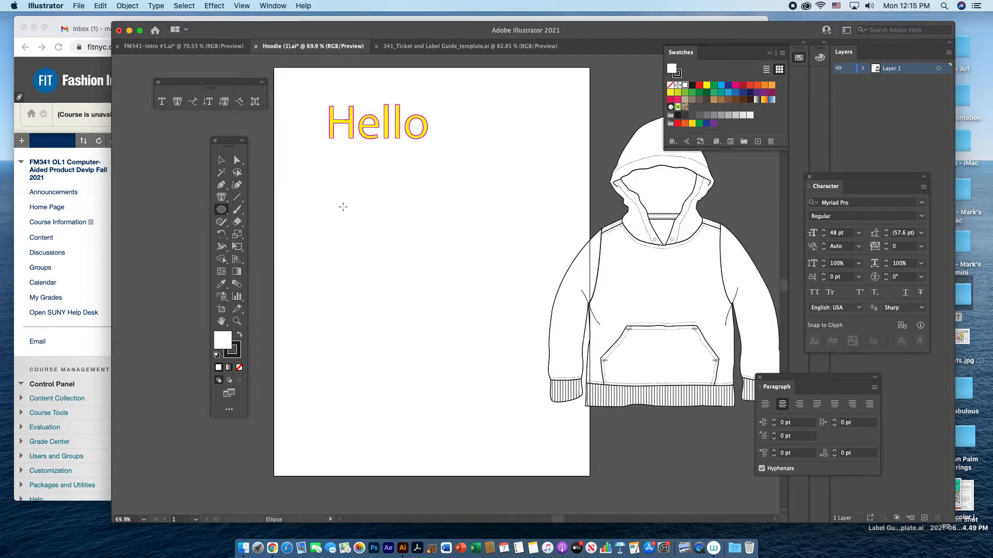
{"action": "left_click_drag", "start_coordinate": [343, 206], "coordinate": [518, 308]}
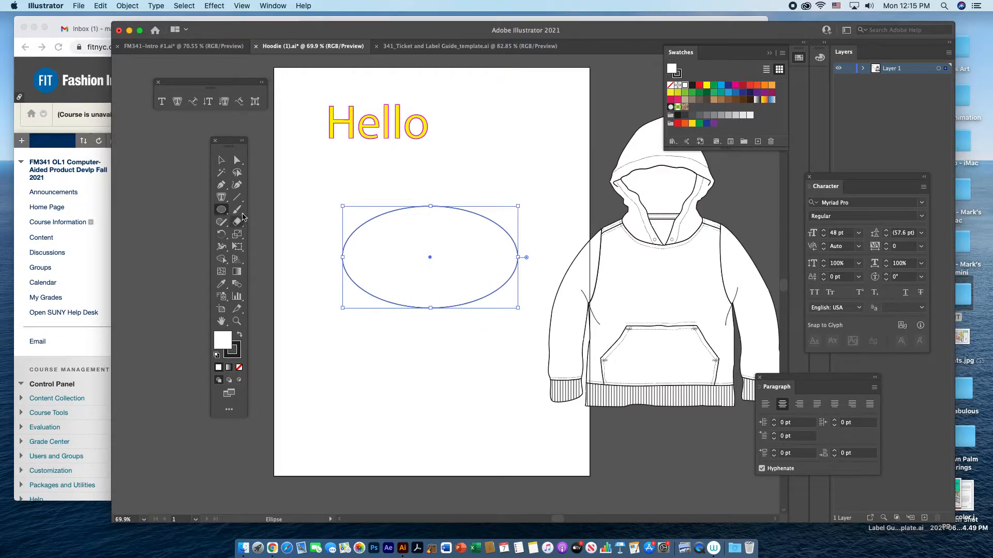
{"action": "left_click", "coordinate": [221, 197]}
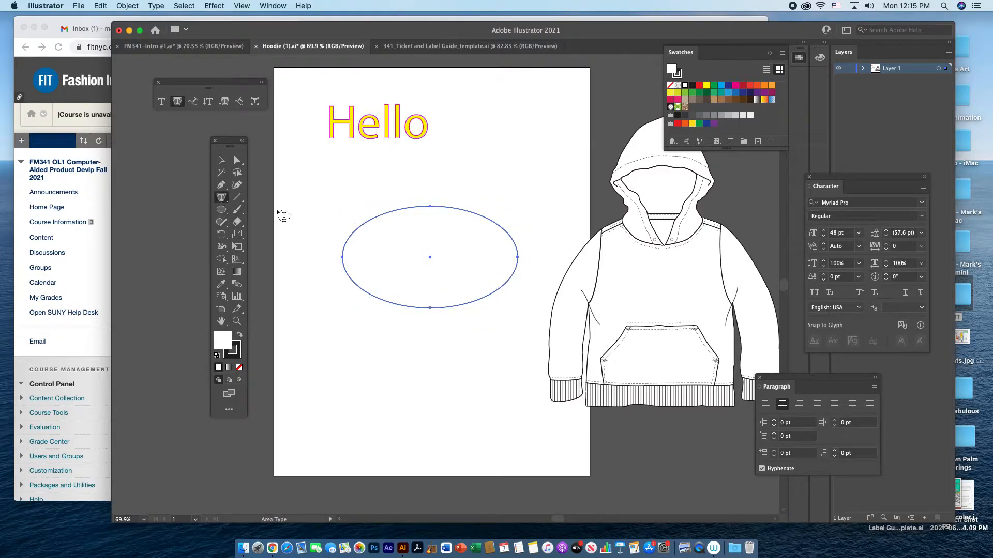
{"action": "left_click", "coordinate": [370, 227]}
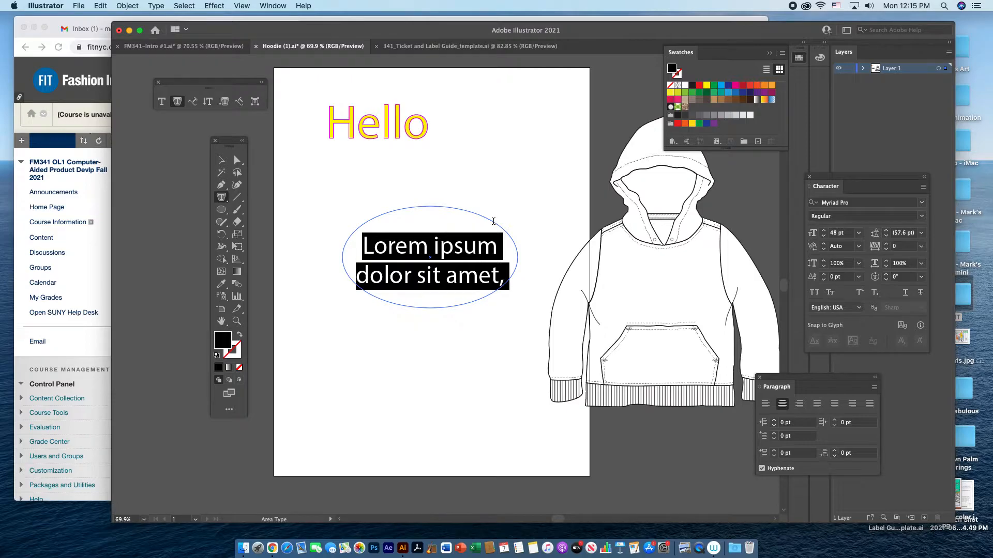
Replace the ellipse's placeholder text with the lines "Gap", "Spring" and "Fashion", and shift the text frame slightly down.
{"action": "type", "text": "Gap "}
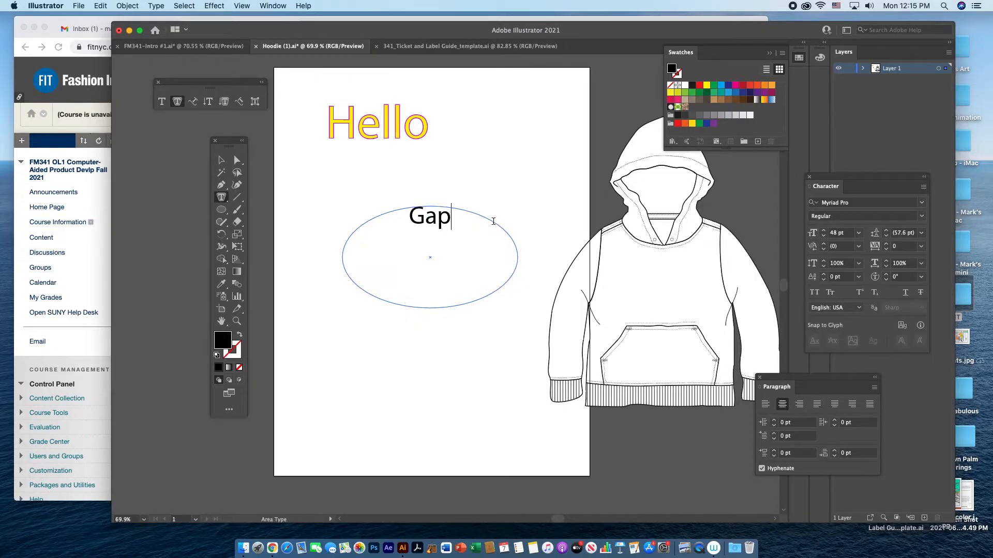
{"action": "type", "text": "Spring"}
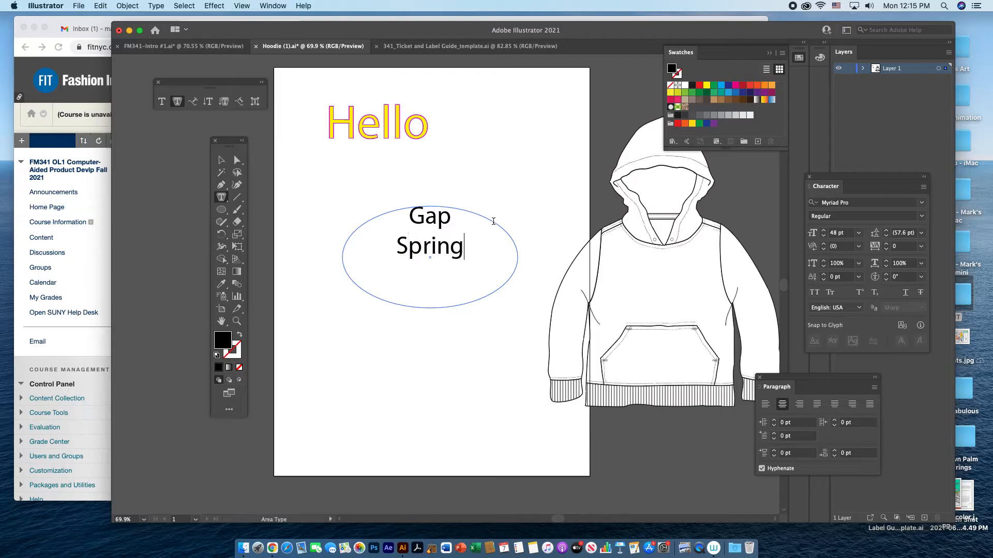
{"action": "key", "text": "Return"}
{"action": "type", "text": "Fashion"}
{"action": "key", "text": "Escape"}
{"action": "left_click", "coordinate": [476, 264]}
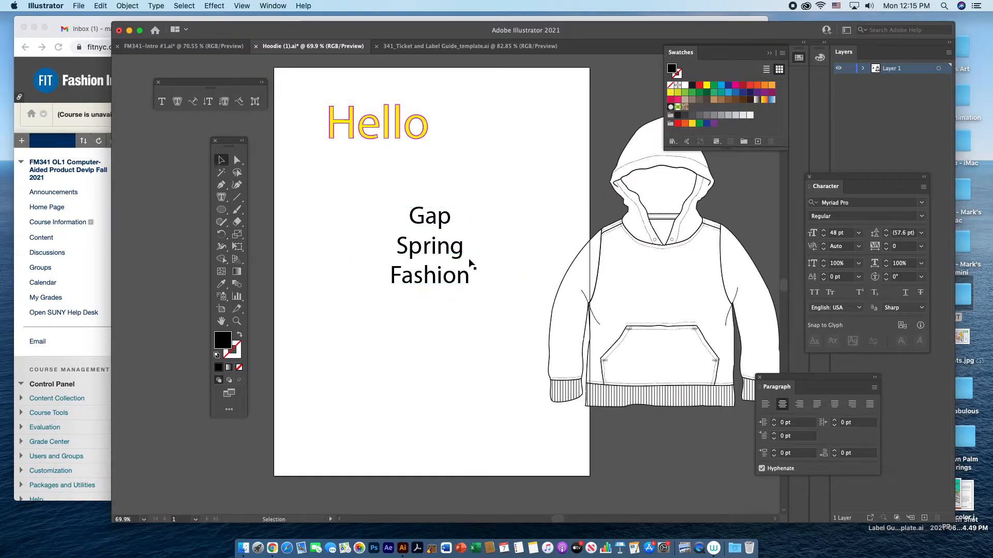
{"action": "left_click_drag", "start_coordinate": [439, 257], "coordinate": [442, 270]}
{"action": "left_click", "coordinate": [315, 192]}
Draw an ellipse over the "Gap Spring Fashion" text and fill it with yellow.
{"action": "left_click", "coordinate": [221, 210]}
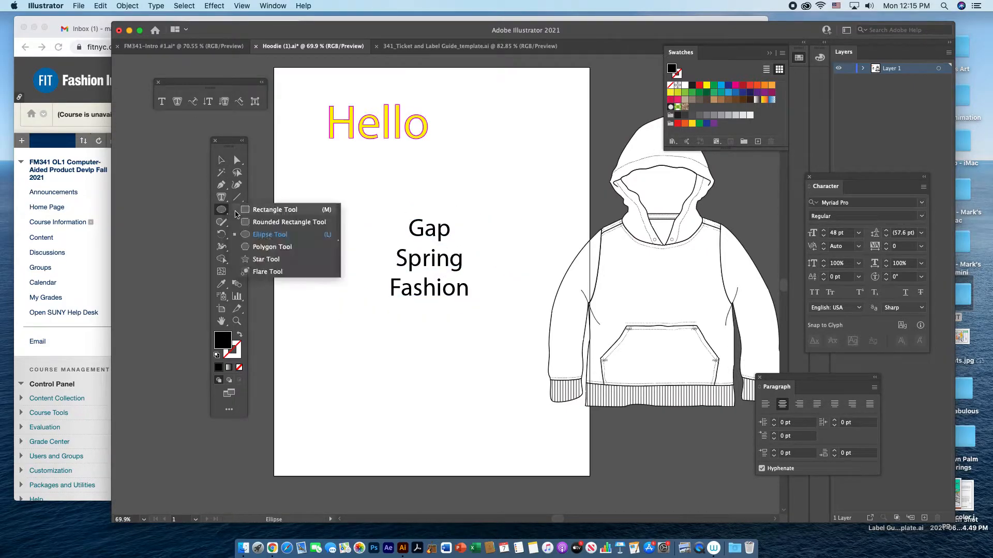
{"action": "left_click", "coordinate": [251, 237]}
{"action": "left_click_drag", "start_coordinate": [356, 205], "coordinate": [518, 322]}
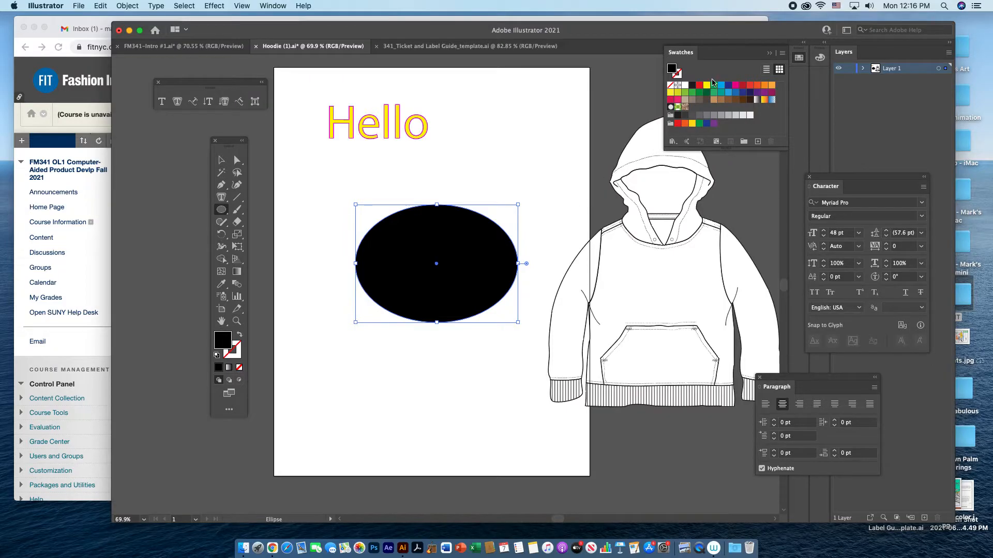
{"action": "left_click", "coordinate": [707, 85]}
{"action": "left_click", "coordinate": [221, 161]}
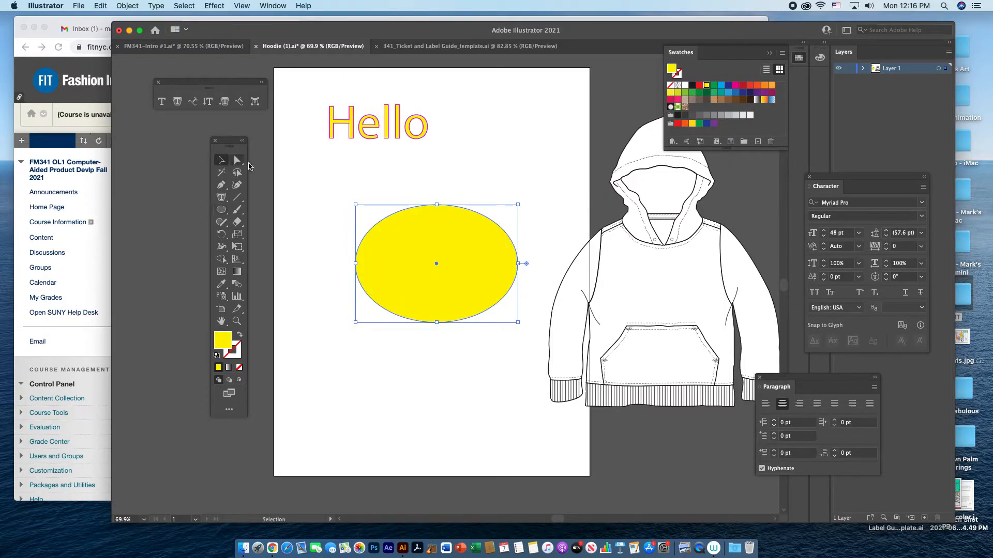
Send the yellow ellipse to the back and centre the "Gap Spring Fashion" text on it.
{"action": "right_click", "coordinate": [451, 174]}
{"action": "mouse_move", "coordinate": [491, 354]}
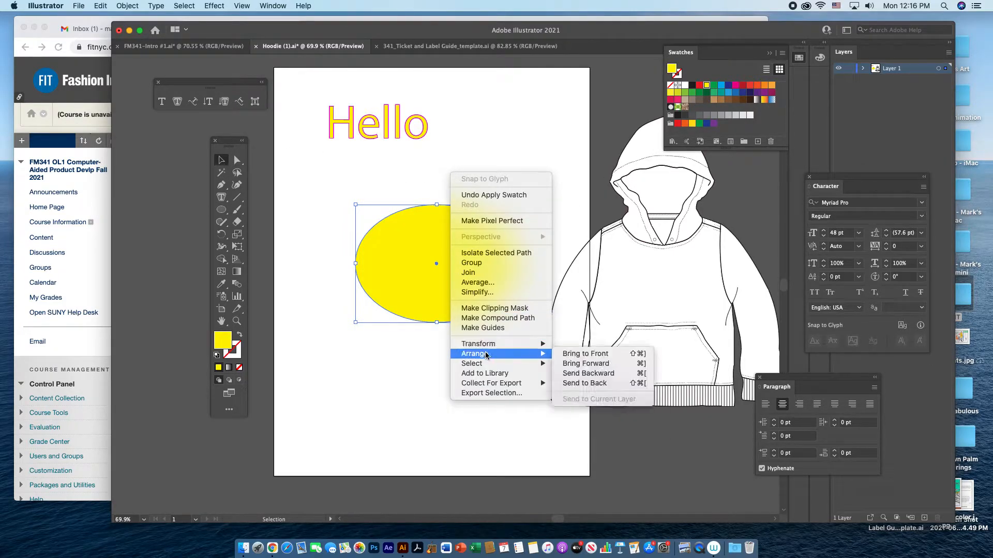
{"action": "left_click", "coordinate": [577, 385]}
{"action": "mouse_move", "coordinate": [434, 268]}
{"action": "left_mouse_down"}
{"action": "mouse_move", "coordinate": [451, 262]}
{"action": "mouse_move", "coordinate": [440, 260]}
{"action": "left_mouse_up"}
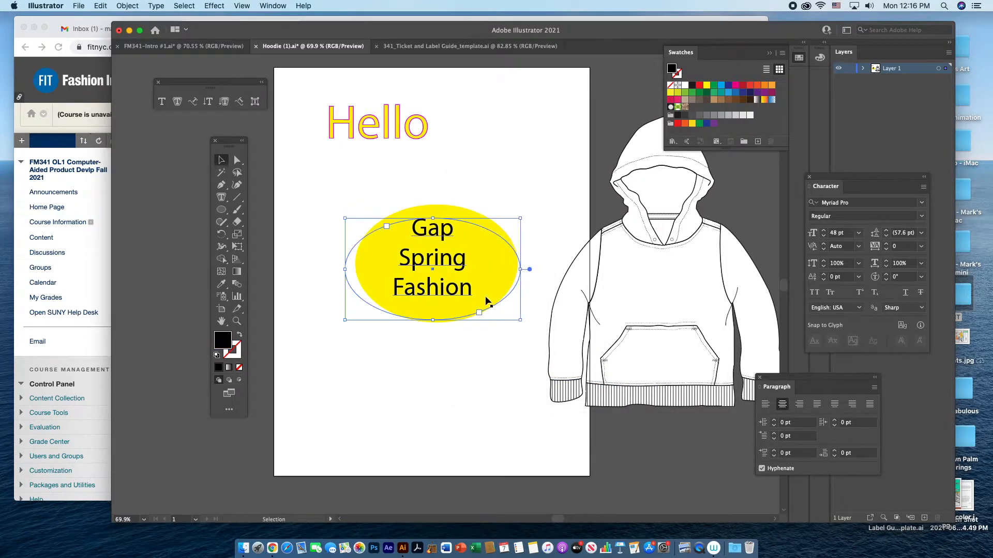
{"action": "left_click", "coordinate": [488, 352]}
{"action": "left_click_drag", "start_coordinate": [479, 311], "coordinate": [483, 309]}
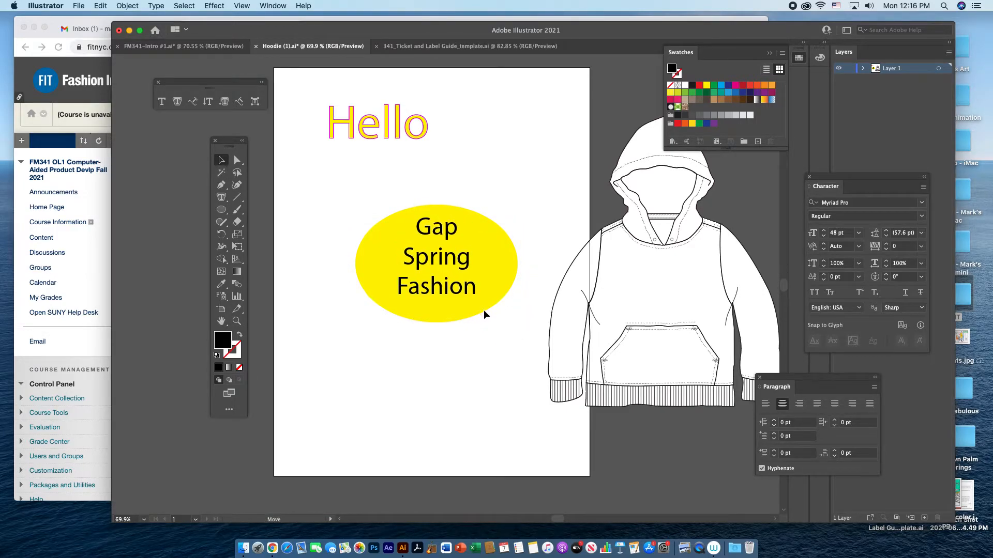
Move the yellow ellipse and its text together to the artboard's lower-left corner, partly outside the page.
{"action": "left_click", "coordinate": [489, 364]}
{"action": "left_click_drag", "start_coordinate": [373, 195], "coordinate": [505, 317]}
{"action": "left_click_drag", "start_coordinate": [488, 250], "coordinate": [292, 438]}
{"action": "left_click", "coordinate": [313, 219]}
{"action": "left_click", "coordinate": [401, 421]}
{"action": "left_click_drag", "start_coordinate": [383, 427], "coordinate": [282, 444]}
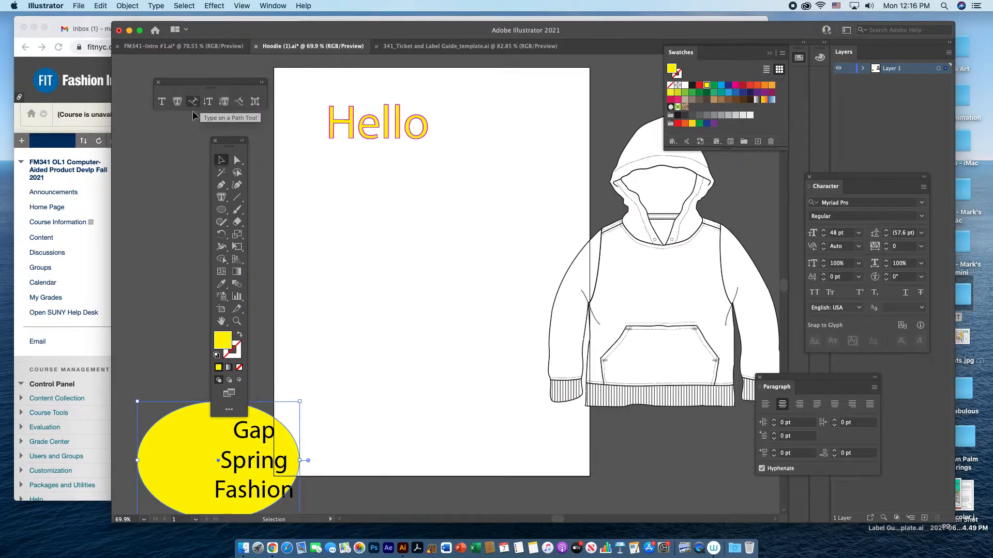
Reset the ellipse to the default white fill and black stroke, and draw an open S-shaped curve below "Hello" with the Pen tool.
{"action": "left_click", "coordinate": [216, 355]}
{"action": "left_click", "coordinate": [278, 362]}
{"action": "left_click", "coordinate": [221, 187]}
{"action": "left_click", "coordinate": [327, 234]}
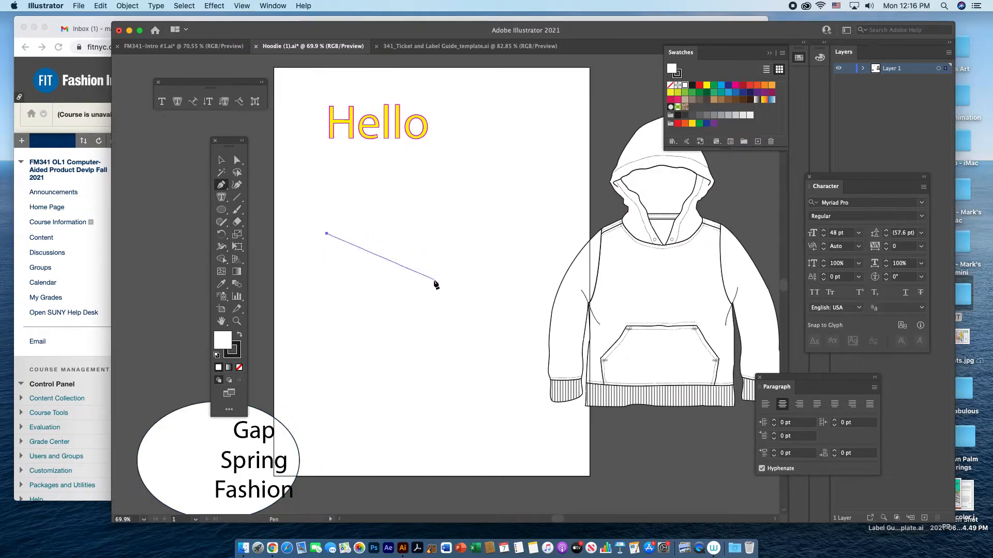
{"action": "left_click_drag", "start_coordinate": [434, 280], "coordinate": [470, 355]}
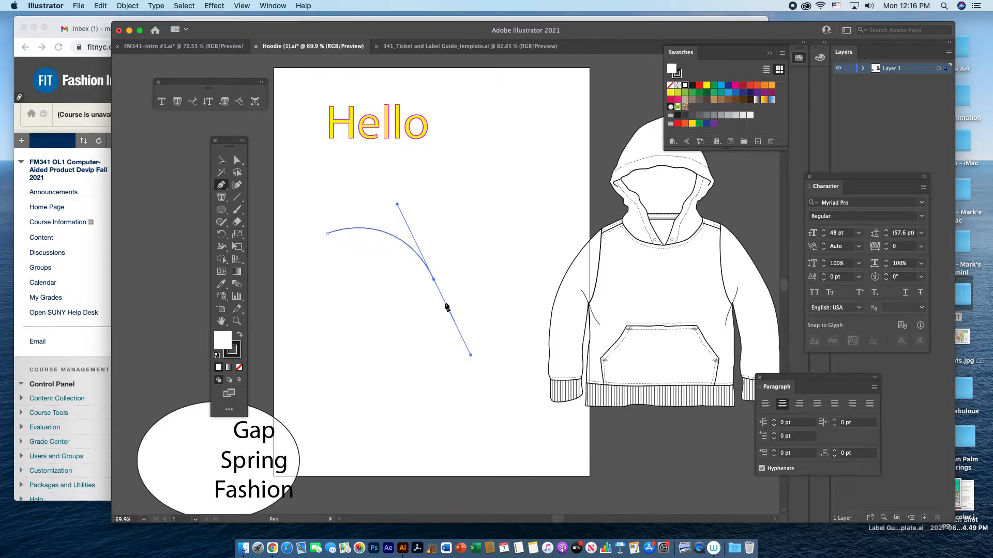
{"action": "left_click", "coordinate": [434, 280]}
{"action": "left_click_drag", "start_coordinate": [524, 258], "coordinate": [547, 157]}
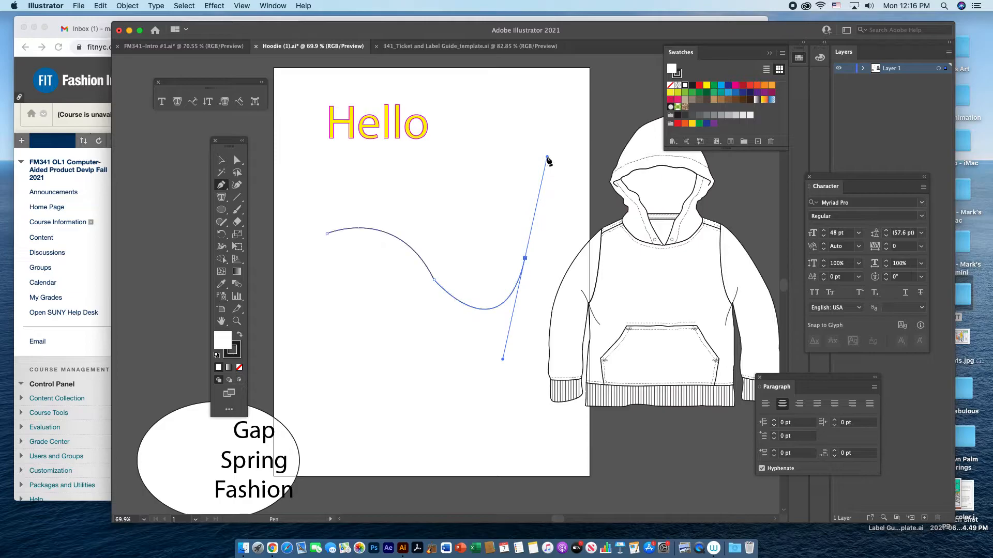
{"action": "key", "text": "v"}
{"action": "left_click", "coordinate": [326, 185]}
Convert the curve into type on a path with the text "Gap Summer 2022".
{"action": "left_click", "coordinate": [192, 102]}
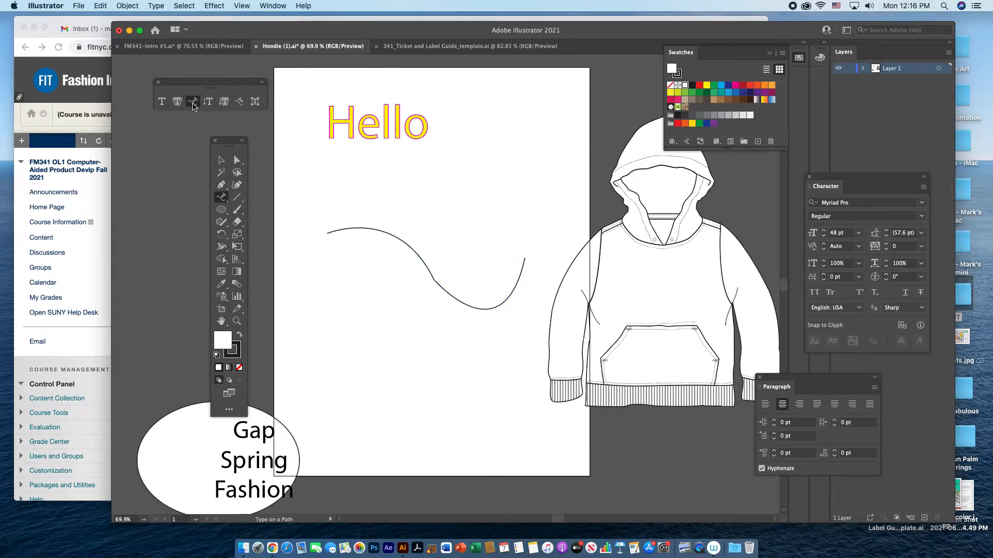
{"action": "left_click", "coordinate": [339, 228]}
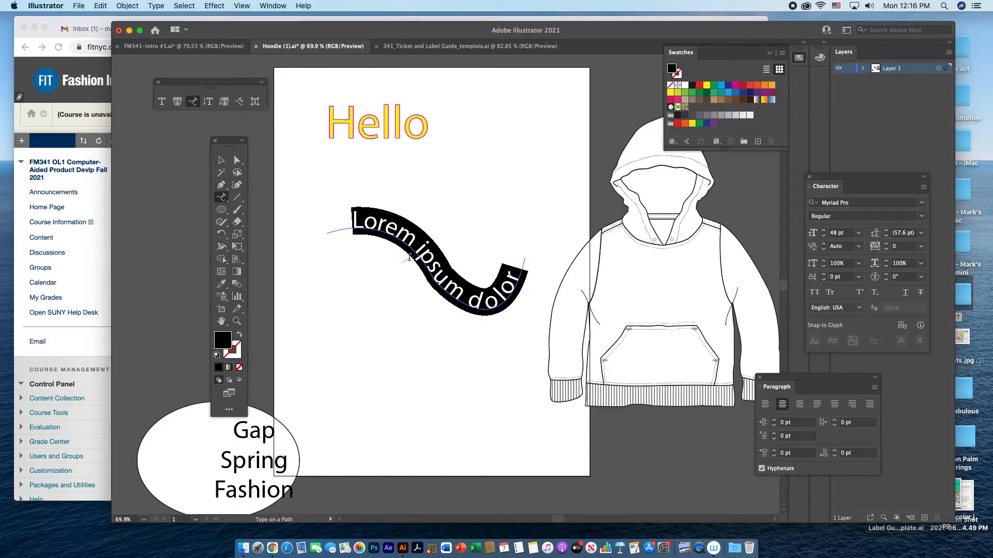
{"action": "type", "text": "Gap Summer 2022"}
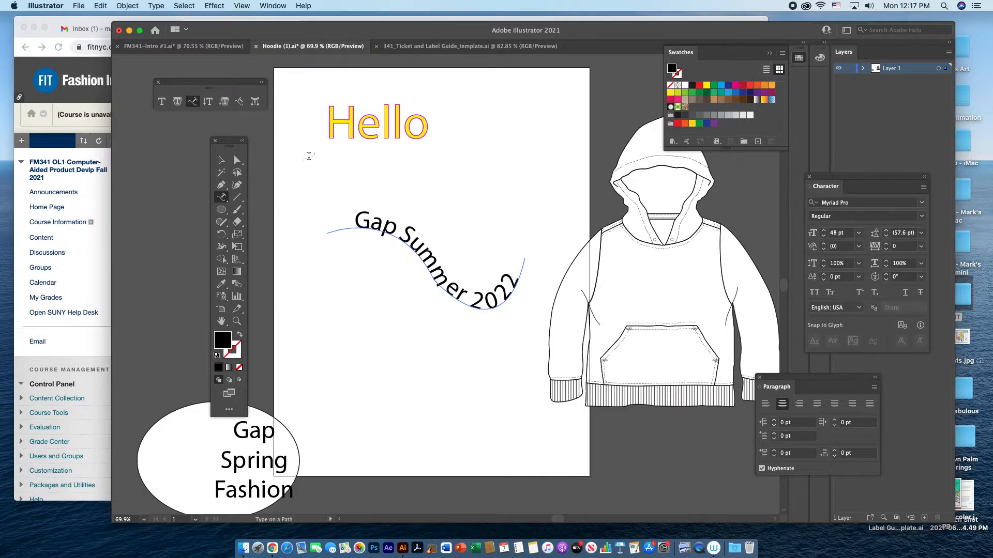
Recolour all of the "Gap Summer 2022" path text to cyan blue and leave it selected as an object.
{"action": "left_click", "coordinate": [220, 159]}
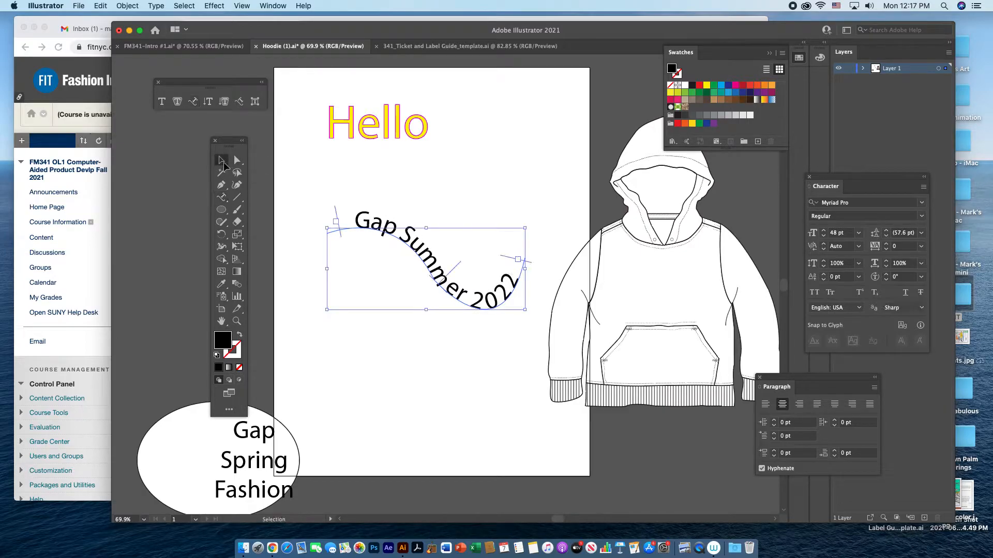
{"action": "double_click", "coordinate": [438, 284]}
{"action": "left_click_drag", "start_coordinate": [516, 283], "coordinate": [345, 238]}
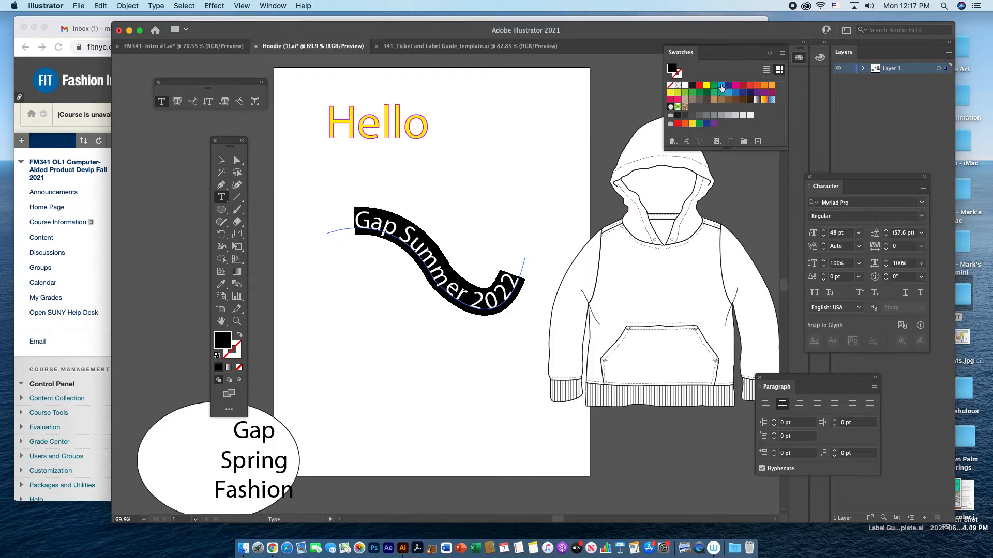
{"action": "left_click", "coordinate": [721, 85]}
{"action": "left_click", "coordinate": [221, 159]}
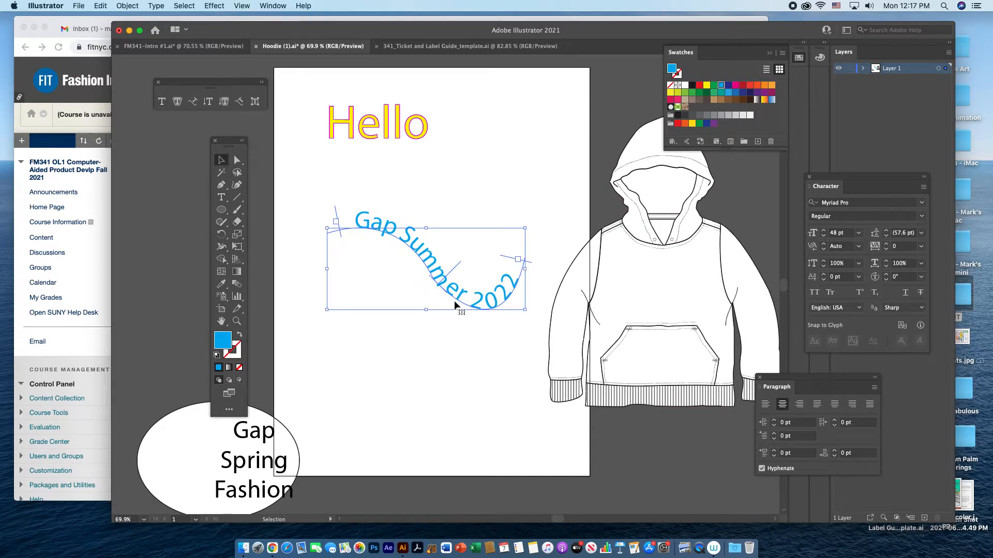
Scale the "Gap Summer 2022" path text down to fit the hoodie's chest and move the hoodie and text onto the artboard.
{"action": "left_click_drag", "start_coordinate": [449, 290], "coordinate": [648, 284]}
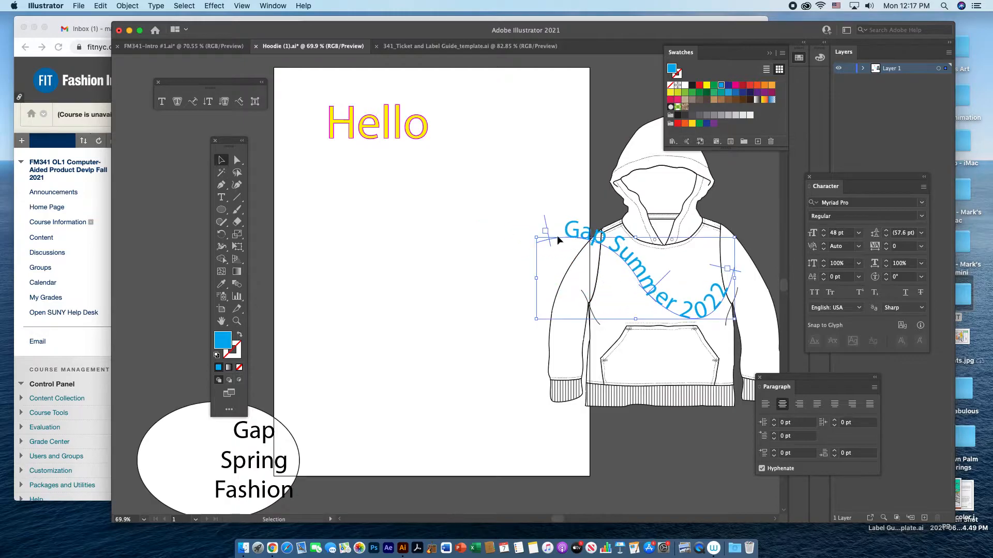
{"action": "left_click_drag", "start_coordinate": [536, 239], "coordinate": [593, 269]}
{"action": "left_click_drag", "start_coordinate": [712, 315], "coordinate": [704, 314]}
{"action": "left_click_drag", "start_coordinate": [586, 269], "coordinate": [592, 271]}
{"action": "left_click_drag", "start_coordinate": [653, 294], "coordinate": [411, 276]}
{"action": "left_click_drag", "start_coordinate": [671, 275], "coordinate": [448, 261]}
Delete the leftover "Hello" text, the "Gap Spring Fashion" text and the white ellipse.
{"action": "left_click", "coordinate": [323, 94]}
{"action": "left_click_drag", "start_coordinate": [343, 122], "coordinate": [655, 272]}
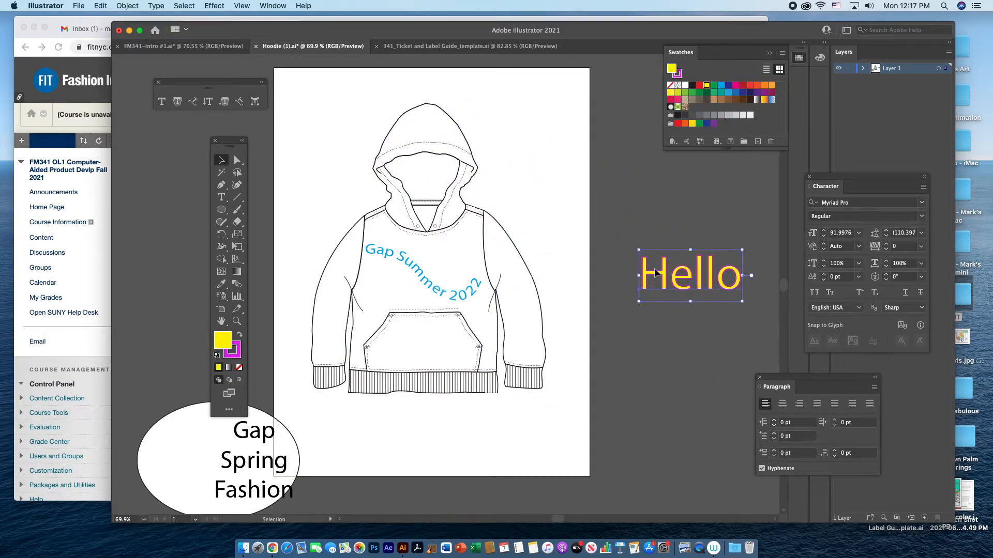
{"action": "key", "text": "Delete"}
{"action": "left_click_drag", "start_coordinate": [332, 491], "coordinate": [223, 442]}
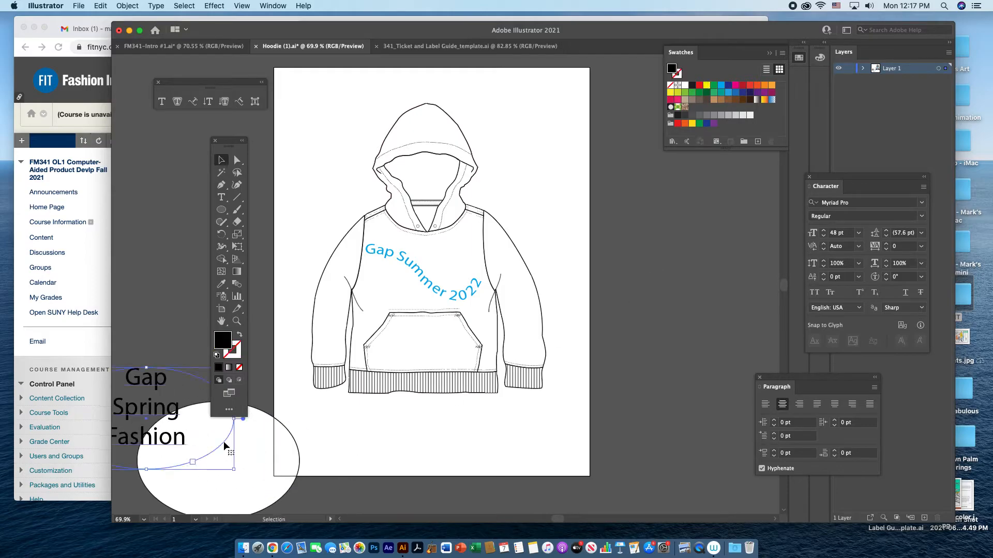
{"action": "key", "text": "Delete"}
{"action": "left_click", "coordinate": [253, 462]}
{"action": "key", "text": "Delete"}
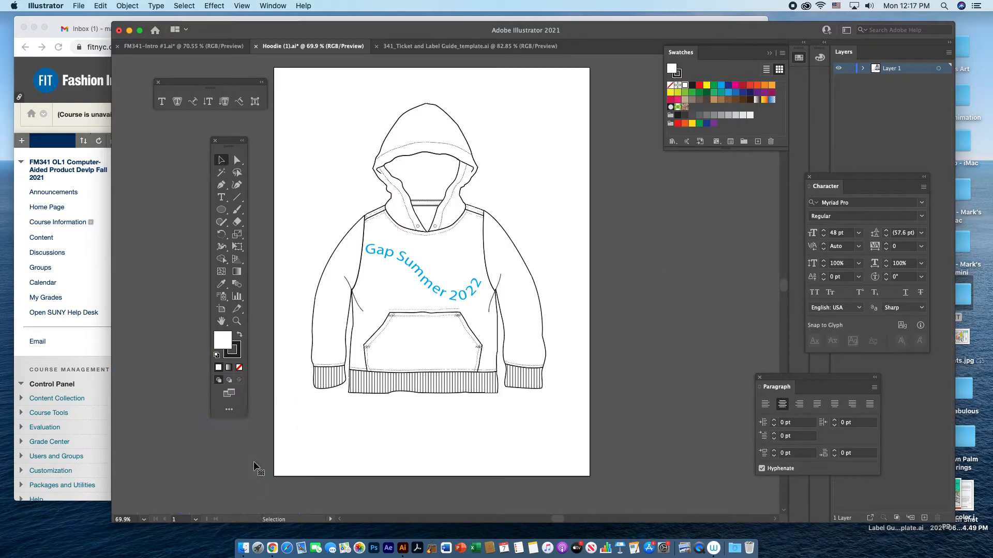
Draw a small dark blue ellipse under the chest text and place an overlapping copy diagonally below it.
{"action": "left_click", "coordinate": [220, 211]}
{"action": "left_click_drag", "start_coordinate": [372, 275], "coordinate": [409, 303]}
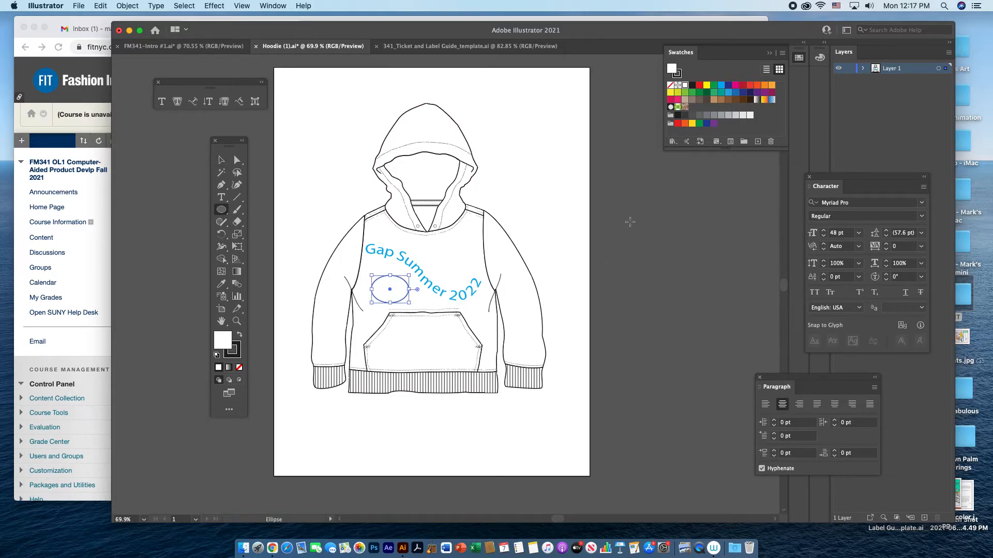
{"action": "left_click", "coordinate": [728, 85]}
{"action": "left_click", "coordinate": [221, 160]}
{"action": "mouse_move", "coordinate": [392, 292]}
{"action": "left_mouse_down"}
{"action": "mouse_move", "coordinate": [383, 279]}
{"action": "mouse_move", "coordinate": [406, 296]}
{"action": "left_mouse_up"}
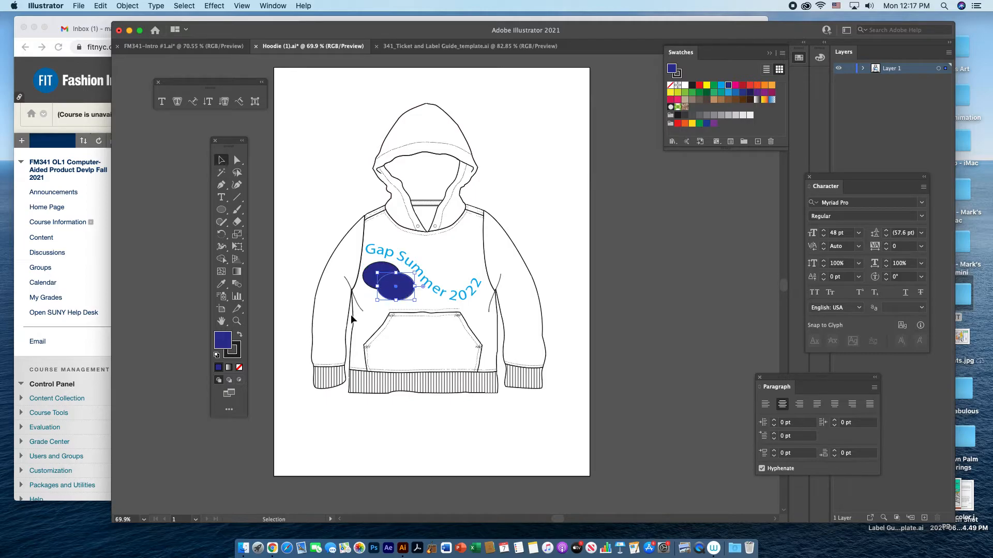
Remove the stroke from both dark blue ellipses.
{"action": "left_click", "coordinate": [380, 269]}
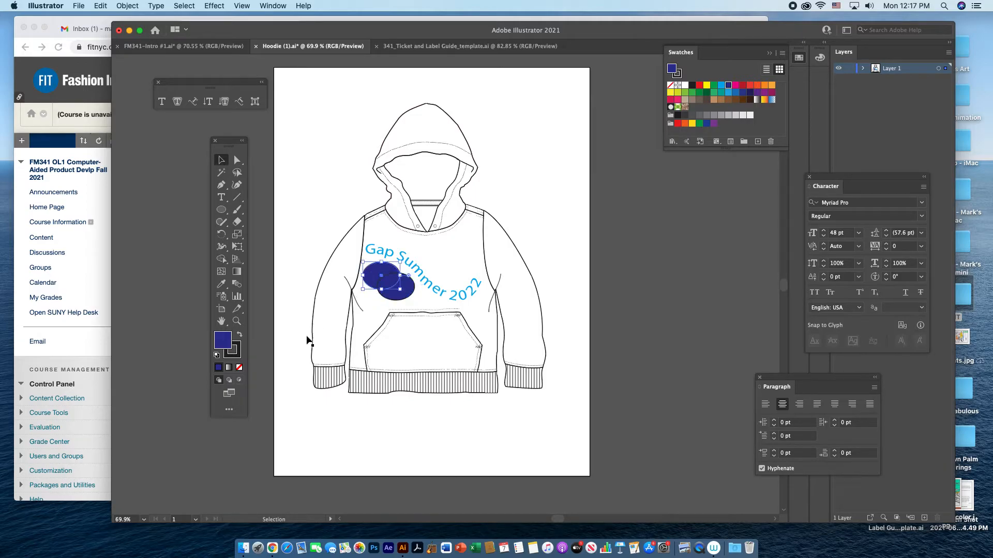
{"action": "left_click", "coordinate": [239, 358]}
{"action": "left_click", "coordinate": [238, 367]}
{"action": "left_click", "coordinate": [282, 279]}
{"action": "left_click", "coordinate": [399, 296]}
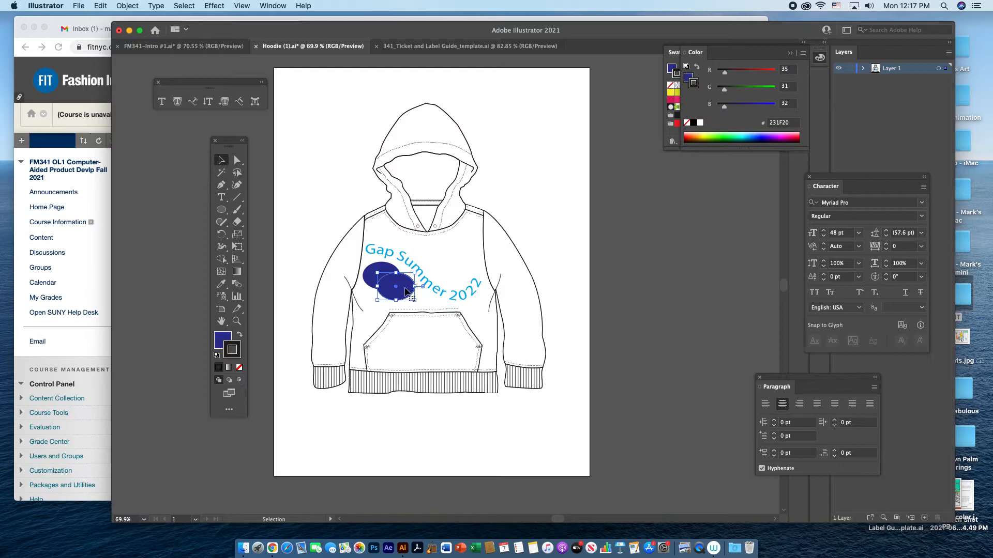
{"action": "key", "text": "super+1"}
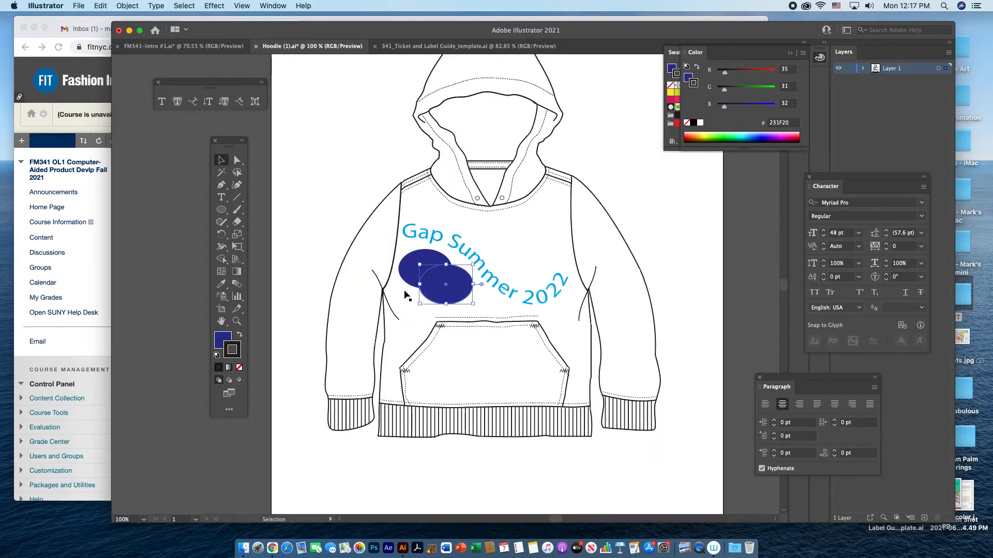
{"action": "key", "text": "super+a"}
{"action": "left_click", "coordinate": [457, 295]}
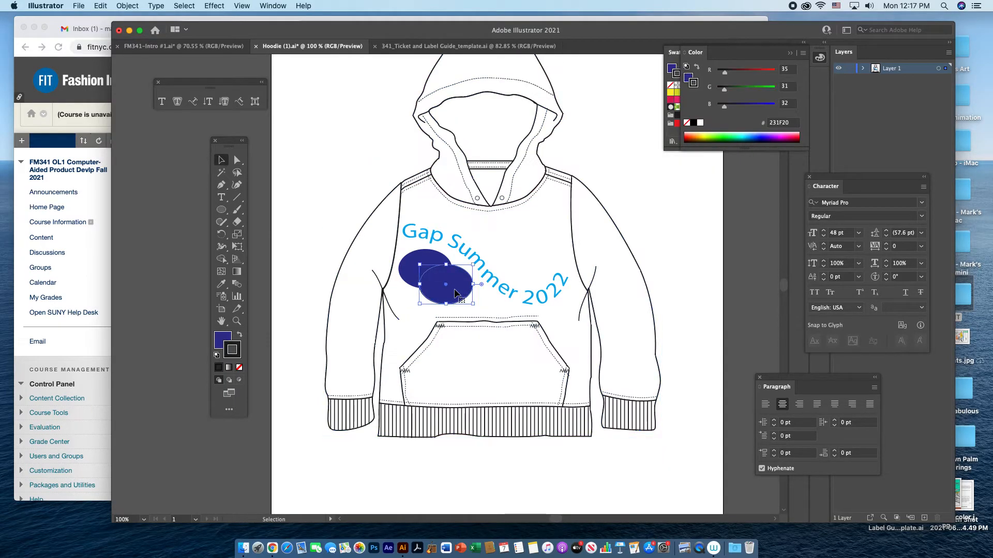
{"action": "left_click", "coordinate": [239, 368]}
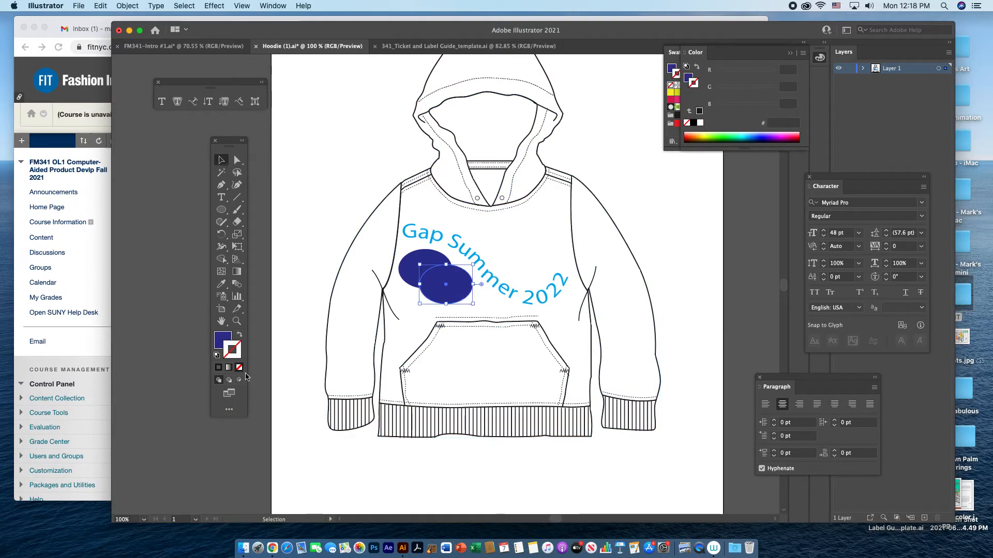
Fill the front ellipse with the cyan blue swatch.
{"action": "left_click", "coordinate": [221, 344]}
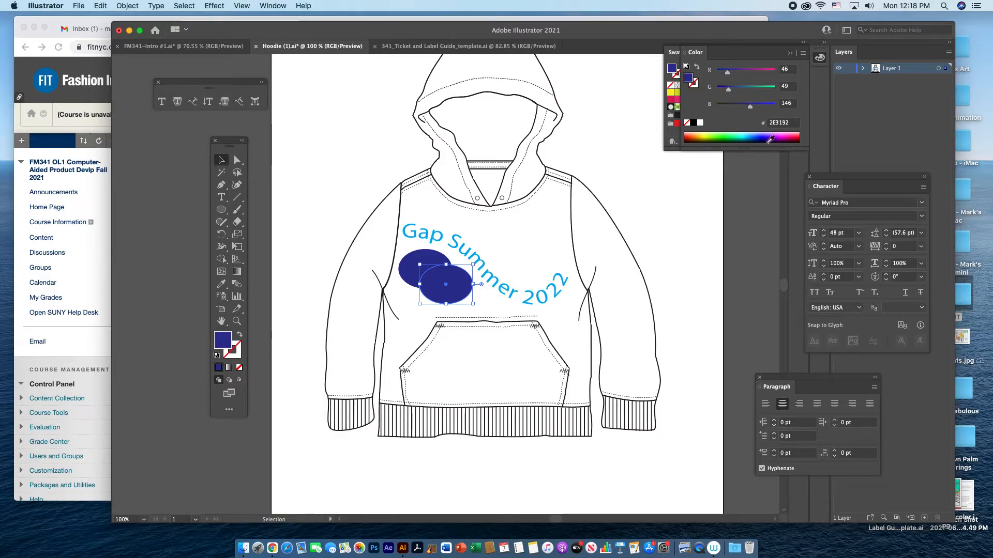
{"action": "left_click", "coordinate": [674, 53]}
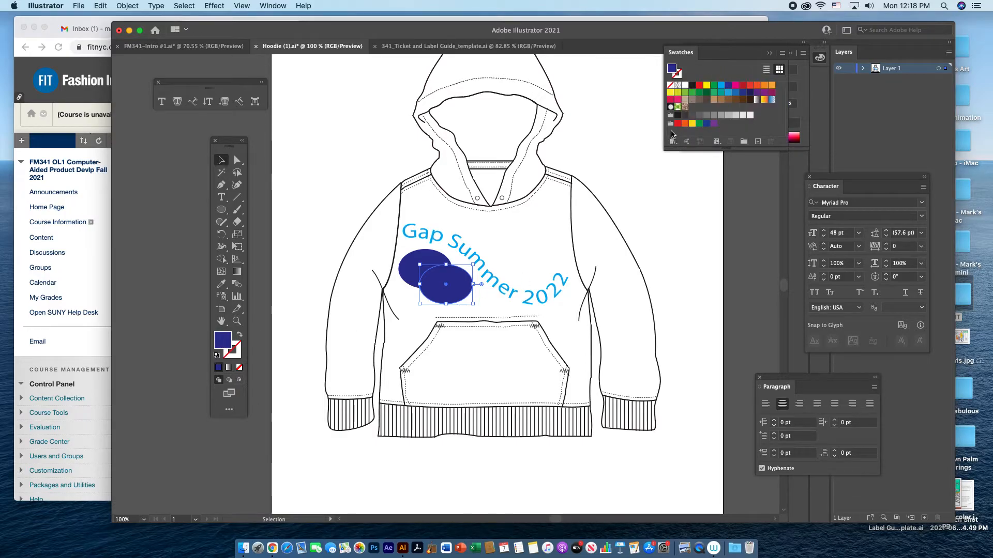
{"action": "left_click", "coordinate": [720, 85]}
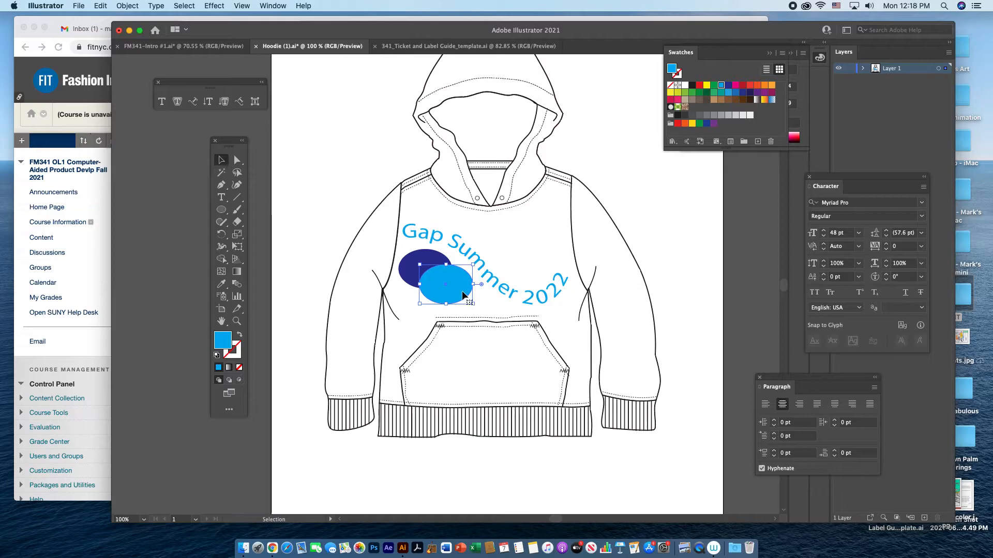
Duplicate the cyan ellipse diagonally downward and fill the copy with light blue 86DCF7.
{"action": "left_click_drag", "start_coordinate": [462, 292], "coordinate": [484, 308]}
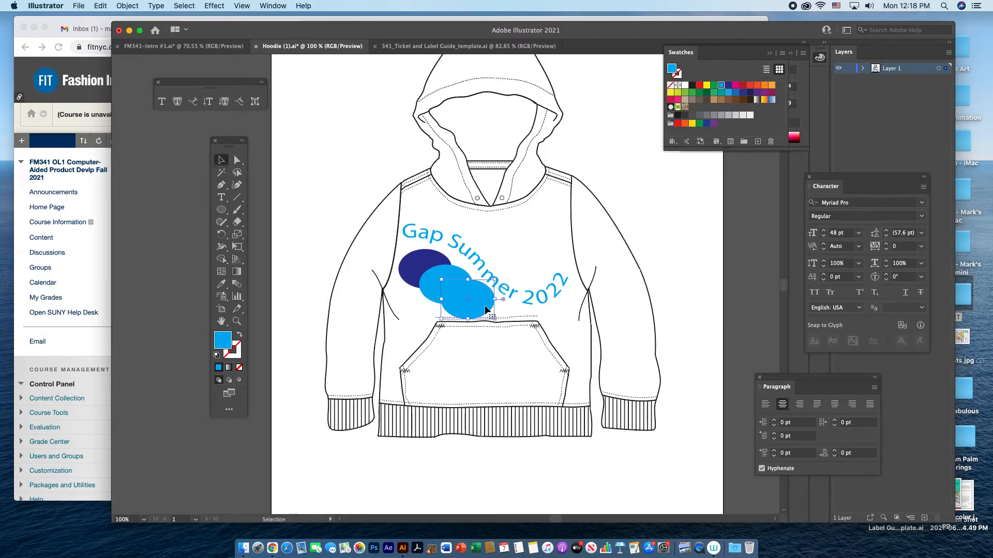
{"action": "double_click", "coordinate": [227, 342]}
{"action": "left_click", "coordinate": [353, 153]}
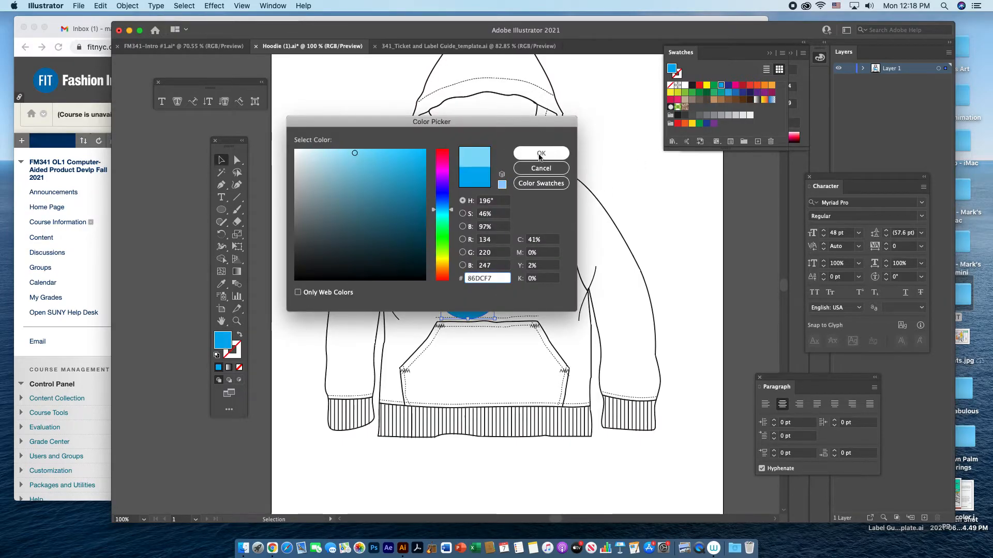
{"action": "left_click", "coordinate": [541, 153]}
{"action": "left_click", "coordinate": [665, 262]}
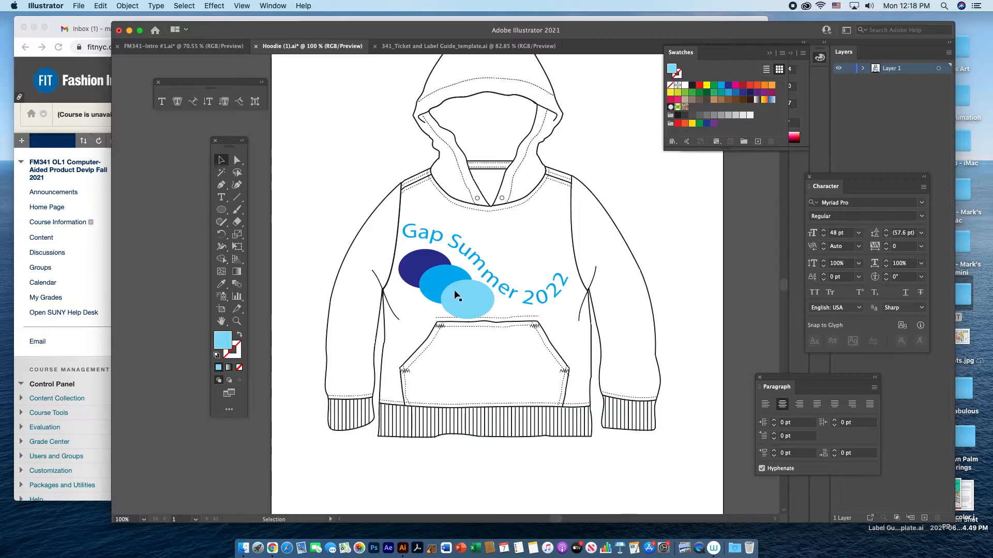
Move all three ellipses together slightly up and to the left below the chest text.
{"action": "left_click", "coordinate": [427, 264]}
{"action": "left_click_drag", "start_coordinate": [435, 289], "coordinate": [451, 299]}
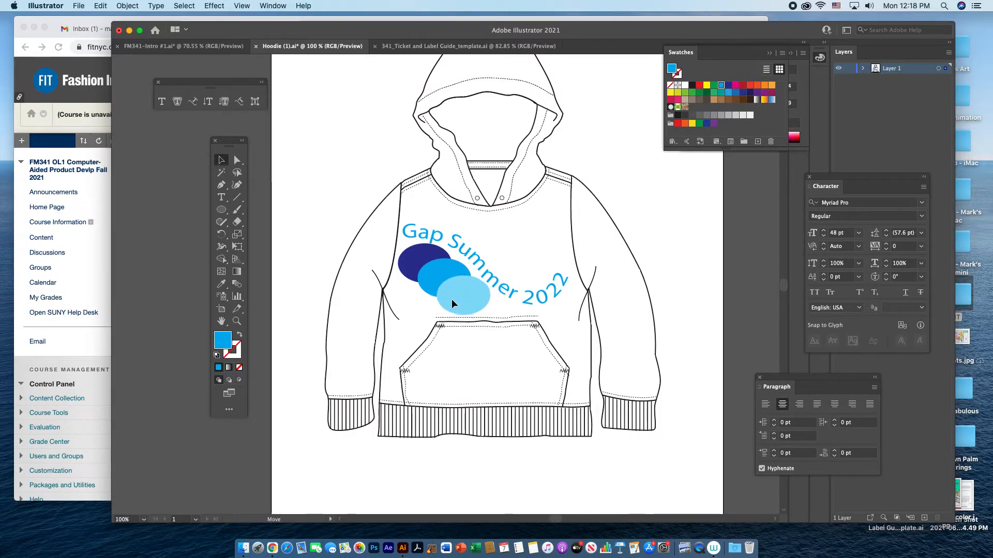
{"action": "left_click", "coordinate": [668, 261]}
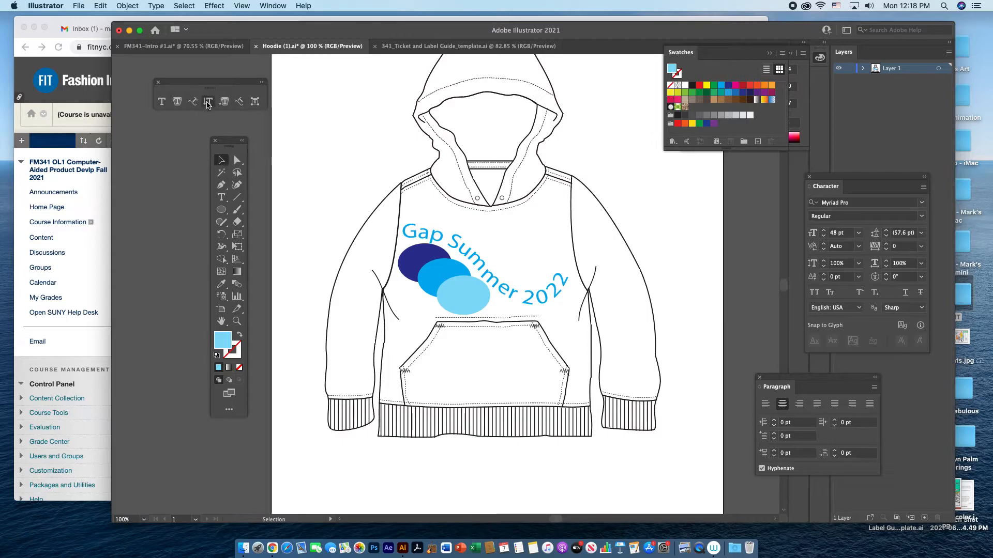
Restore the default fill and stroke, and draw a curved line beside the hoodie's right-hand sleeve with the Pen tool.
{"action": "left_click", "coordinate": [217, 356]}
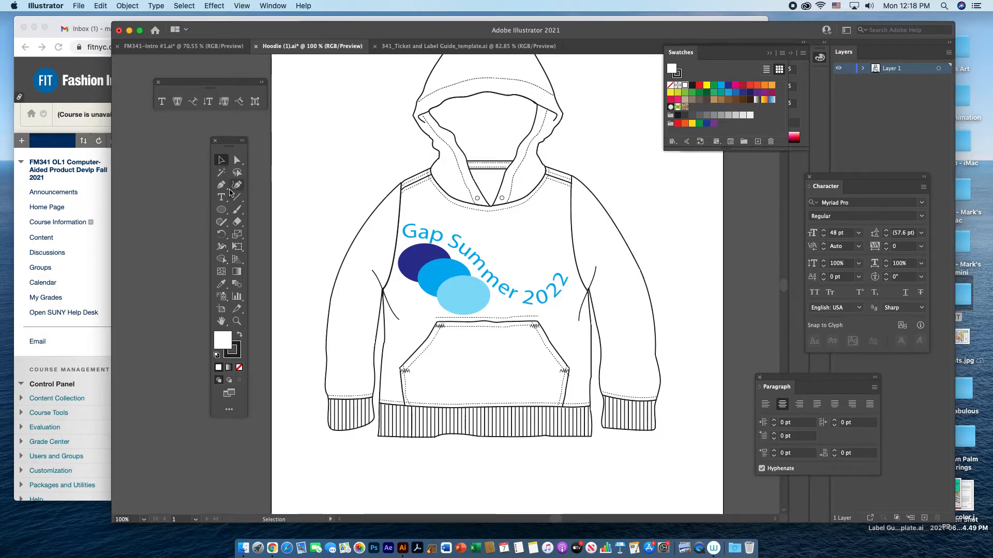
{"action": "left_click", "coordinate": [221, 185]}
{"action": "left_click", "coordinate": [630, 181]}
{"action": "left_click_drag", "start_coordinate": [706, 387], "coordinate": [745, 461]}
{"action": "key", "text": "v"}
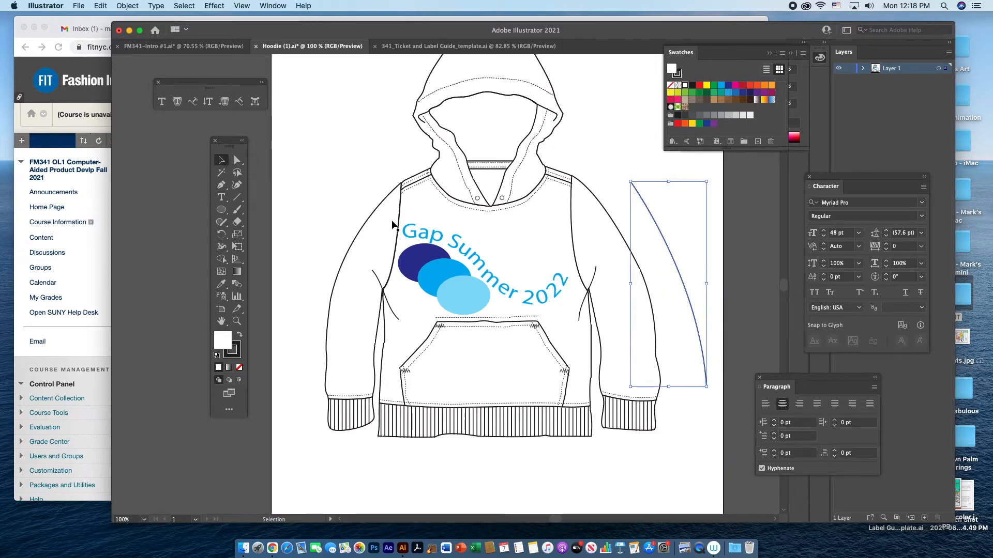
Convert the curved line into vertical type on a path with the text "Gap".
{"action": "left_click", "coordinate": [210, 105]}
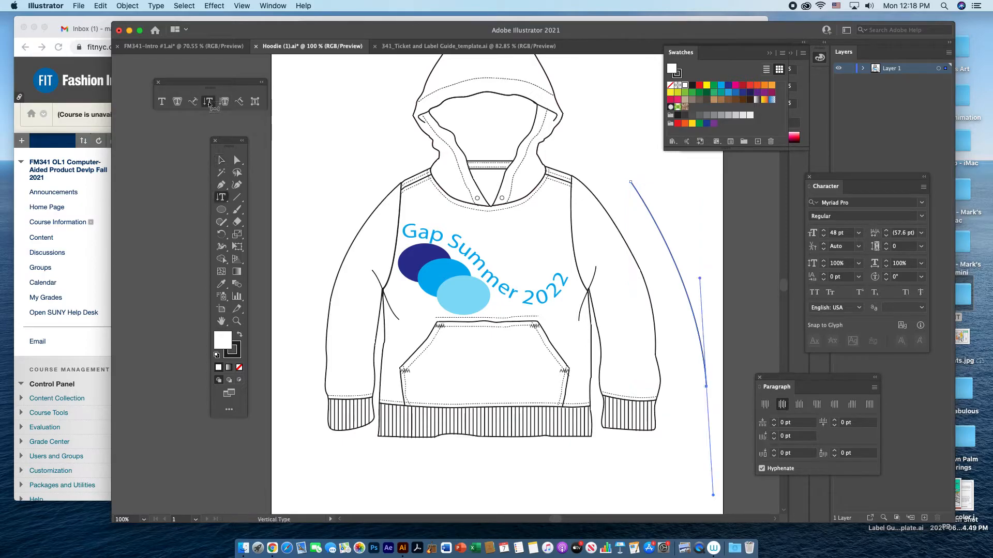
{"action": "left_click", "coordinate": [640, 195]}
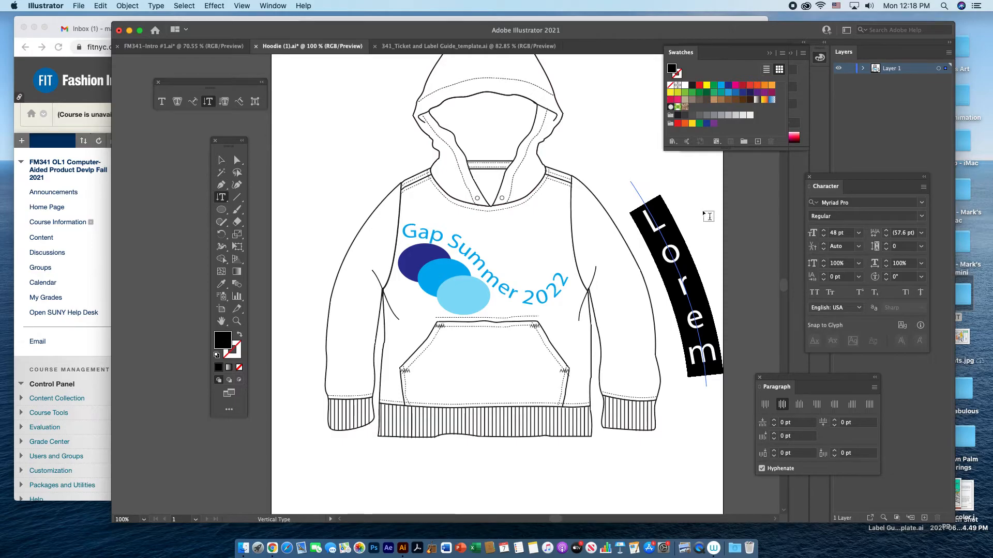
{"action": "type", "text": "Gap"}
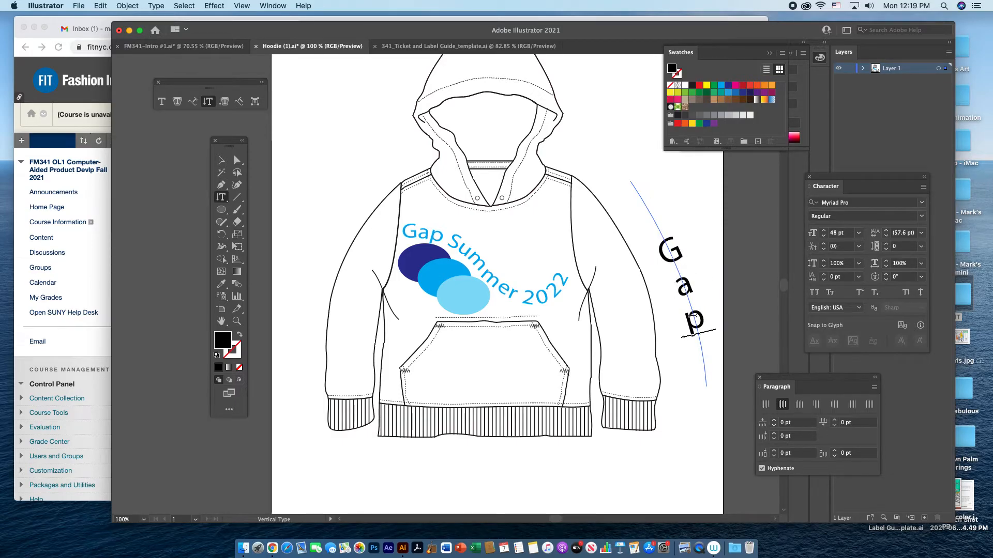
Recolour the vertical "Gap" text dark blue and move it onto the hoodie's right-hand sleeve.
{"action": "left_click_drag", "start_coordinate": [689, 310], "coordinate": [667, 238]}
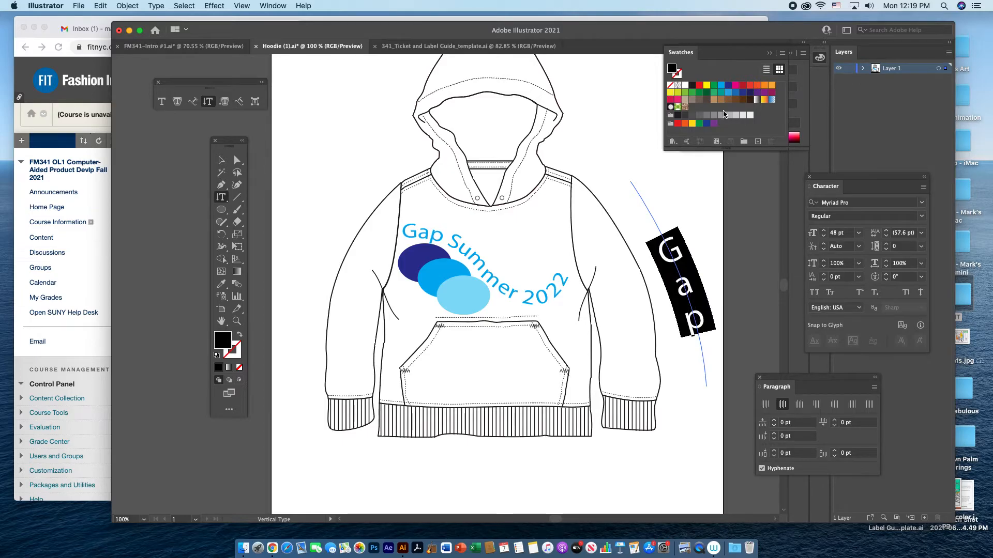
{"action": "left_click", "coordinate": [728, 86]}
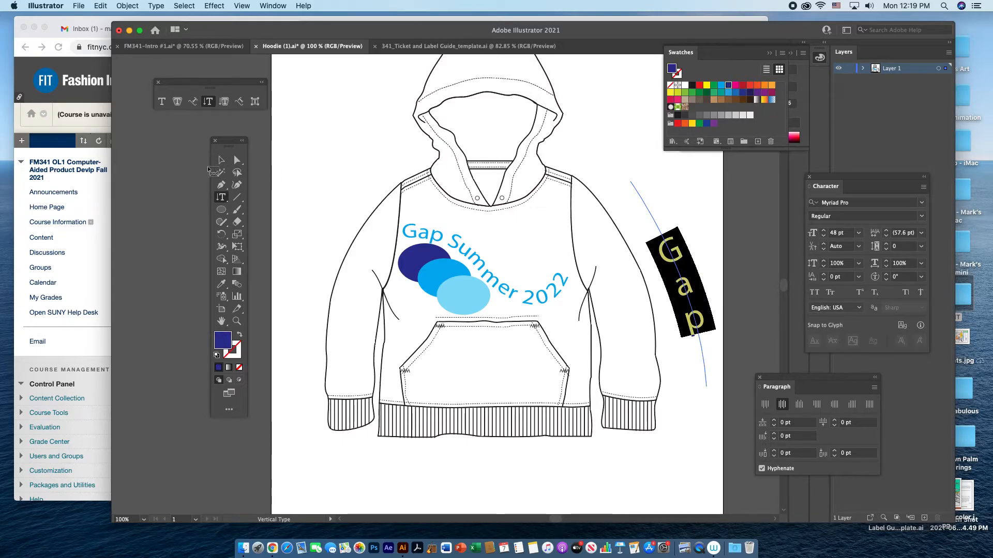
{"action": "left_click", "coordinate": [221, 160]}
{"action": "left_click_drag", "start_coordinate": [682, 296], "coordinate": [615, 293]}
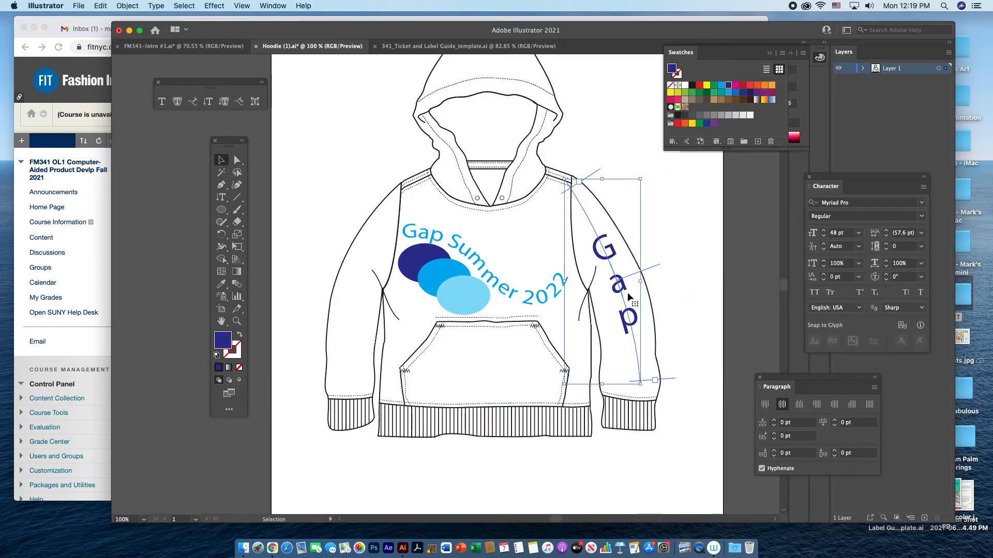
{"action": "left_click", "coordinate": [705, 316]}
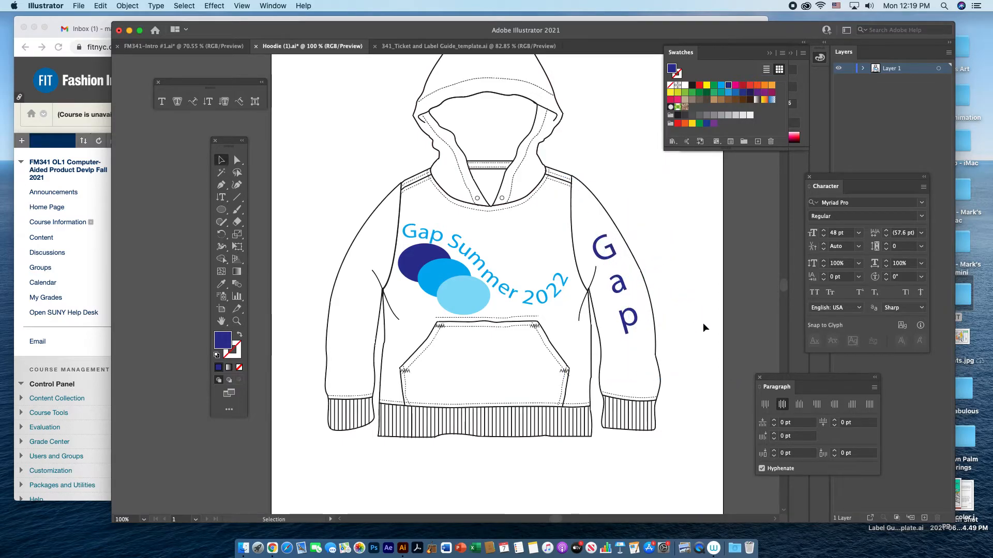
{"action": "scroll", "coordinate": [703, 322], "scroll_direction": "up", "scroll_amount": 3}
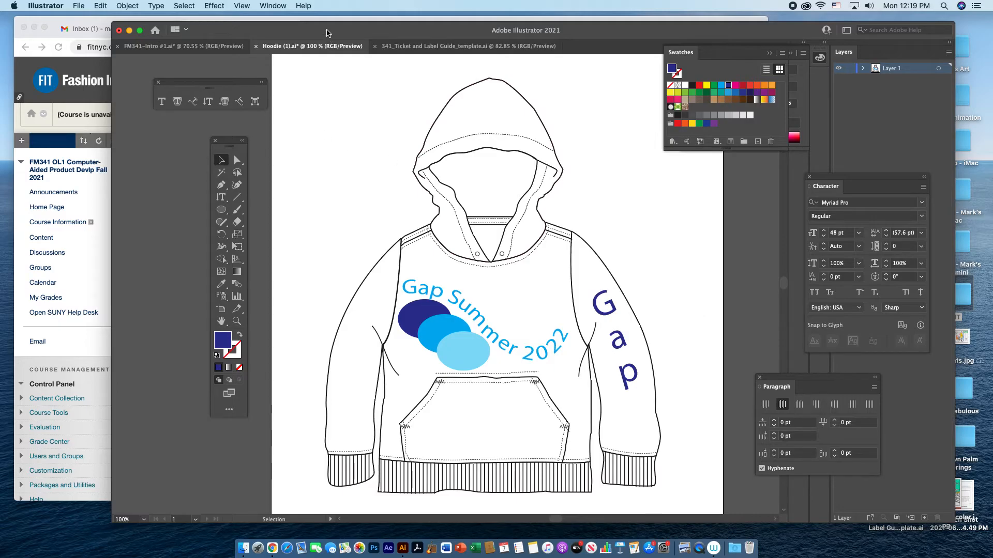
Switch to Chrome and view the course page for Learning Module #5 with the Ticket and Label Guide file.
{"action": "left_click_drag", "start_coordinate": [326, 30], "coordinate": [329, 38]}
{"action": "left_click", "coordinate": [508, 27]}
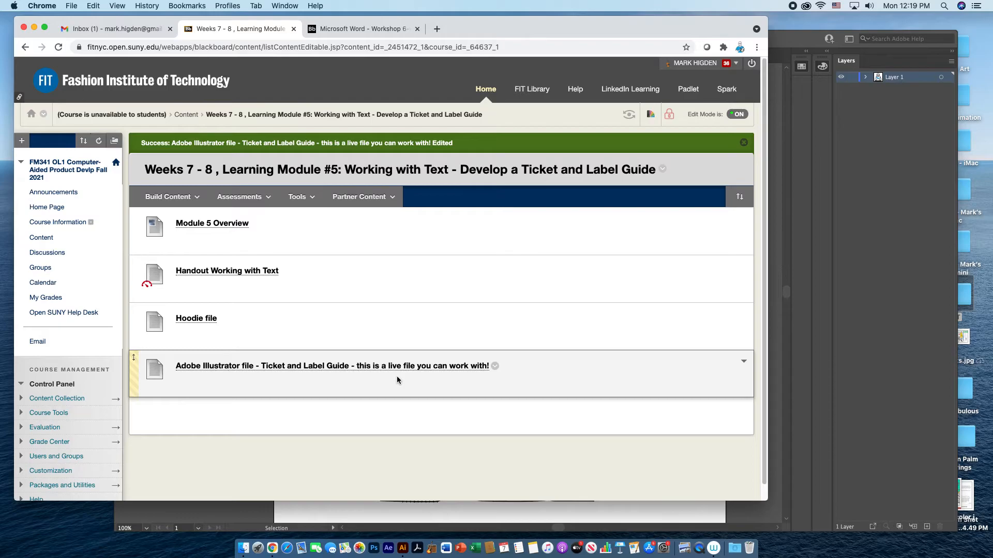
{"action": "left_click_drag", "start_coordinate": [529, 30], "coordinate": [516, 28]}
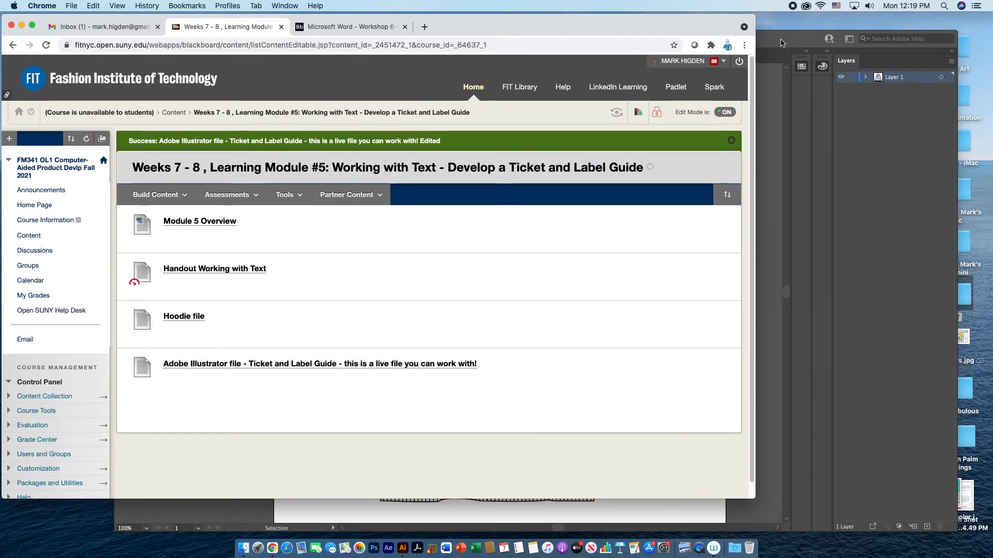
Switch back to Illustrator and view the 341_Ticket and Label Guide_template.ai document.
{"action": "left_click", "coordinate": [784, 43]}
{"action": "left_click_drag", "start_coordinate": [622, 47], "coordinate": [608, 36]}
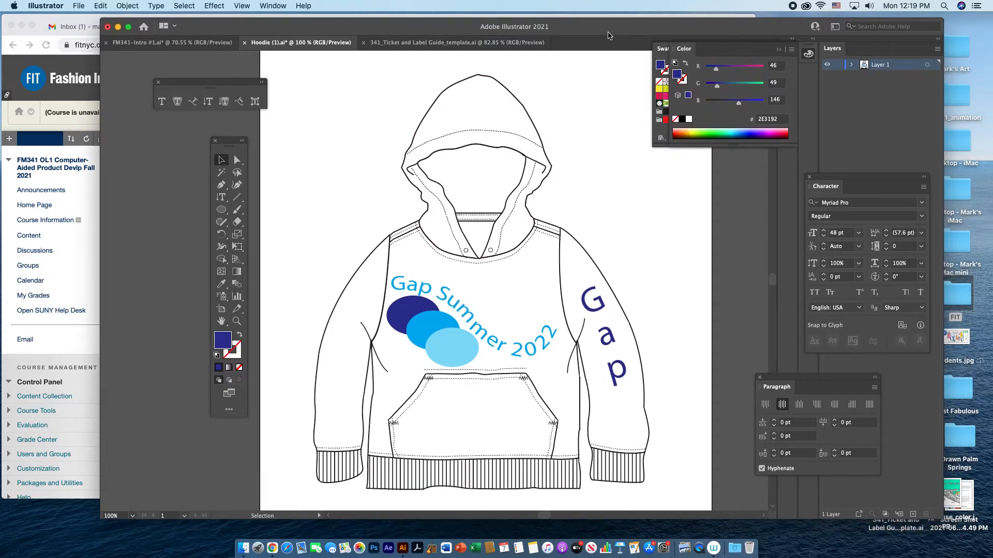
{"action": "left_click", "coordinate": [498, 44]}
{"action": "key", "text": "a"}
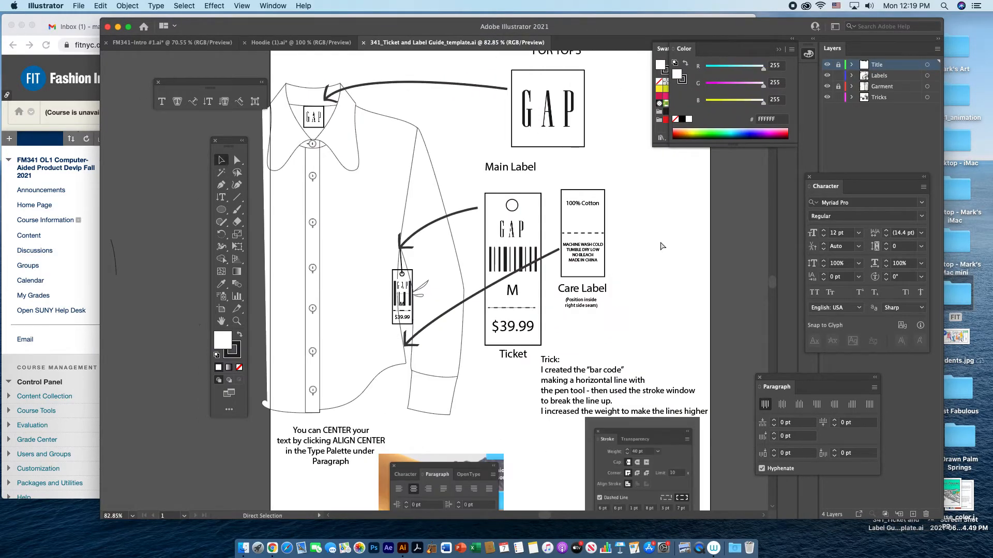
{"action": "key", "text": "v"}
{"action": "left_click_drag", "start_coordinate": [613, 28], "coordinate": [617, 36]}
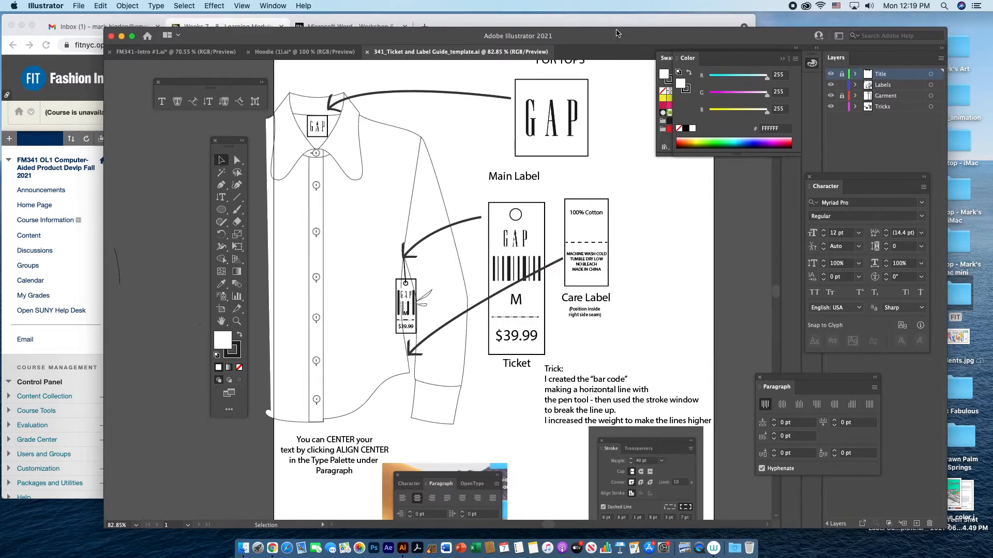
Switch to Chrome and look through the Workshop 6 working with text handout around its type-on-a-path section.
{"action": "left_click", "coordinate": [617, 23]}
{"action": "left_click", "coordinate": [373, 27]}
{"action": "scroll", "coordinate": [451, 358], "scroll_direction": "down", "scroll_amount": 20}
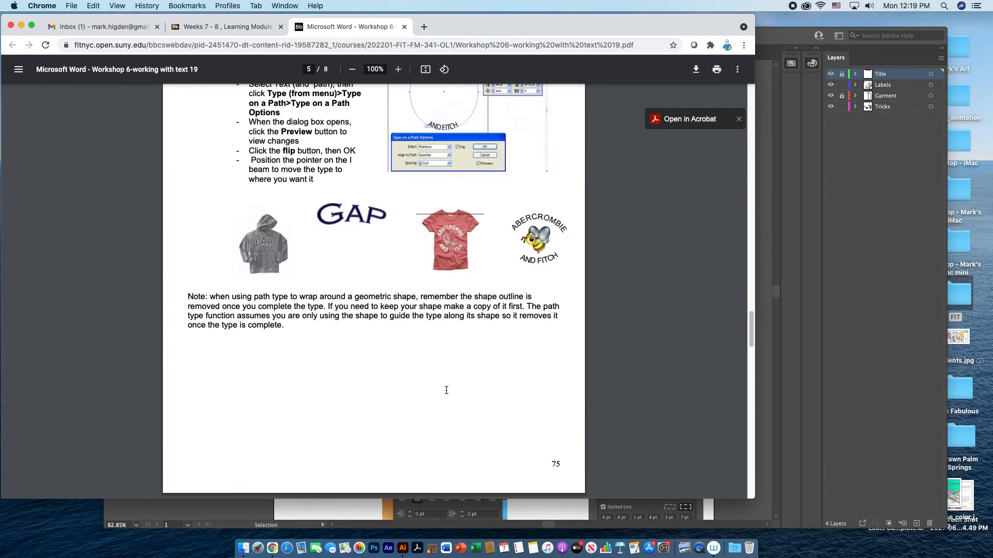
View the handout's final page with the Ticket and Label Guide example and switch back to Illustrator.
{"action": "scroll", "coordinate": [446, 391], "scroll_direction": "down", "scroll_amount": 3}
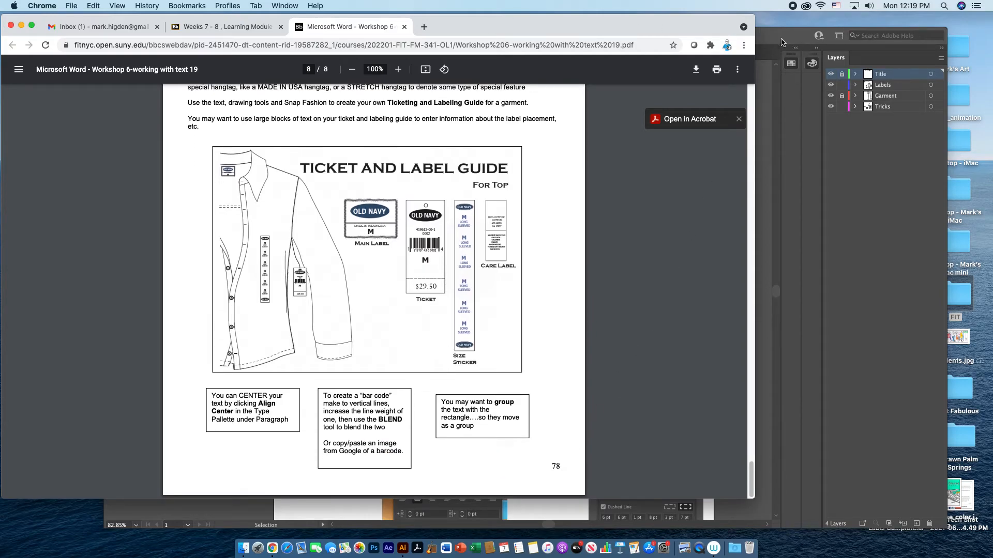
{"action": "left_click", "coordinate": [782, 41]}
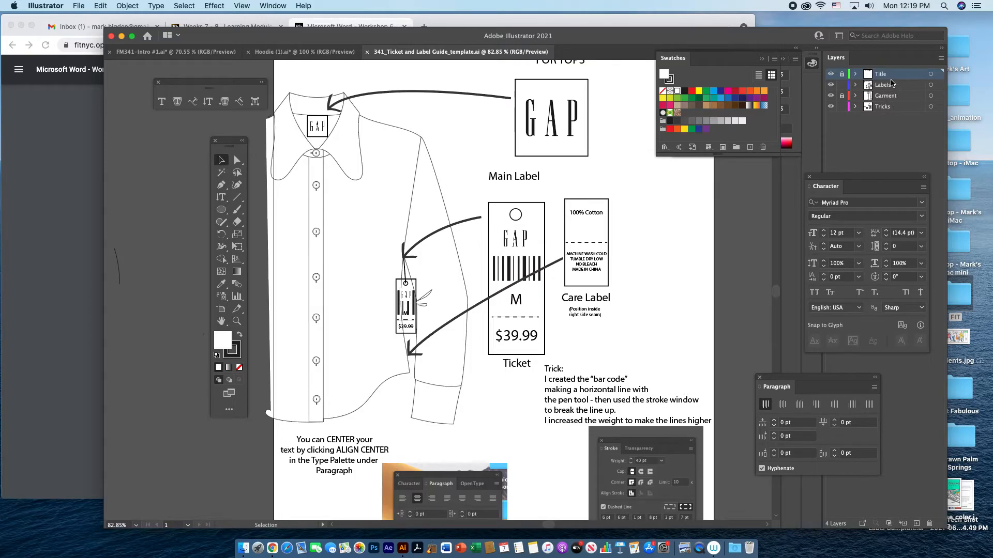
Unlock the Title and Garment layers, and check what each holds by hiding and showing it again.
{"action": "left_click", "coordinate": [830, 74]}
{"action": "left_click", "coordinate": [831, 74]}
{"action": "scroll", "coordinate": [672, 230], "scroll_direction": "up", "scroll_amount": 1}
{"action": "scroll", "coordinate": [673, 230], "scroll_direction": "right", "scroll_amount": 1}
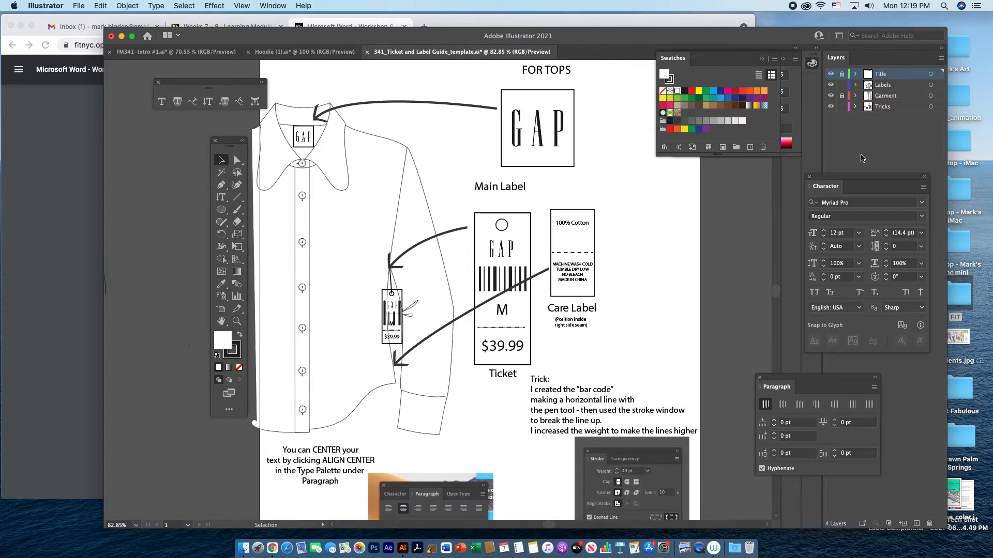
{"action": "left_click", "coordinate": [841, 74]}
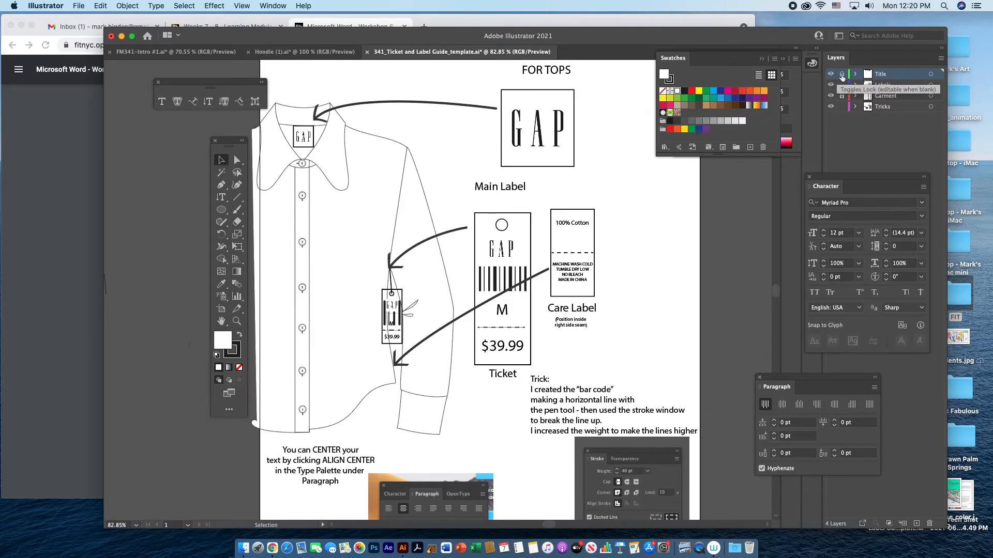
{"action": "left_click", "coordinate": [554, 148]}
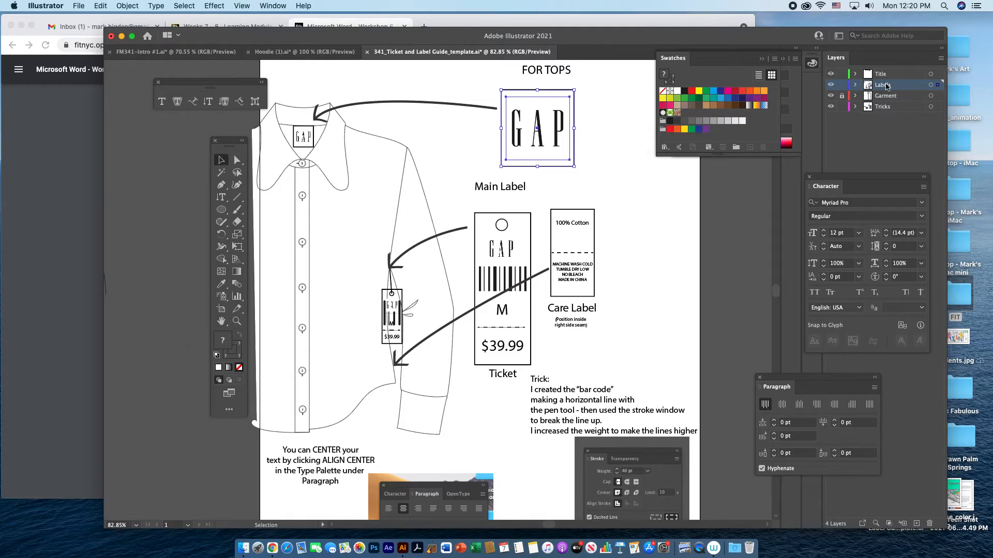
{"action": "left_click", "coordinate": [831, 96]}
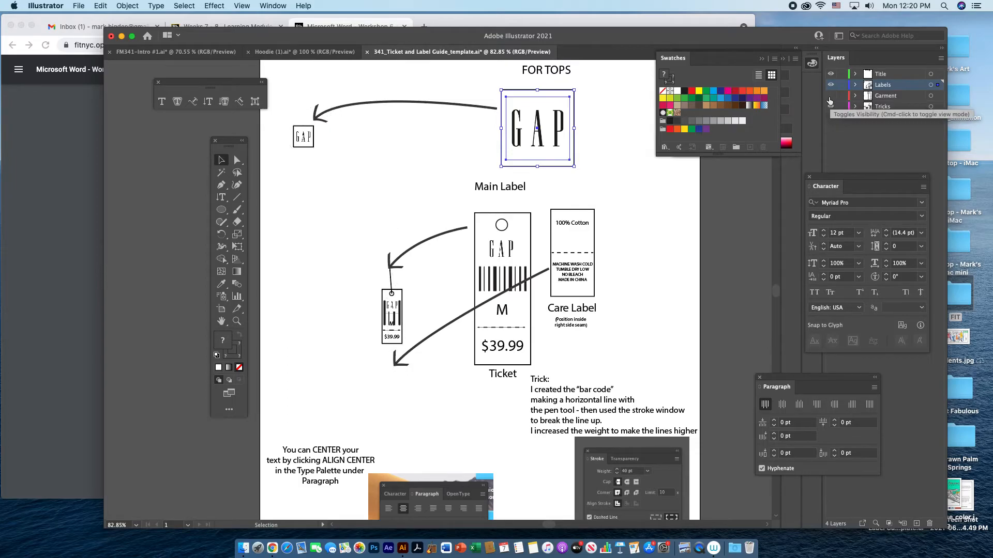
{"action": "left_click", "coordinate": [830, 96]}
Move the button-front shirt drawing off the artboard to its left.
{"action": "left_click", "coordinate": [420, 203]}
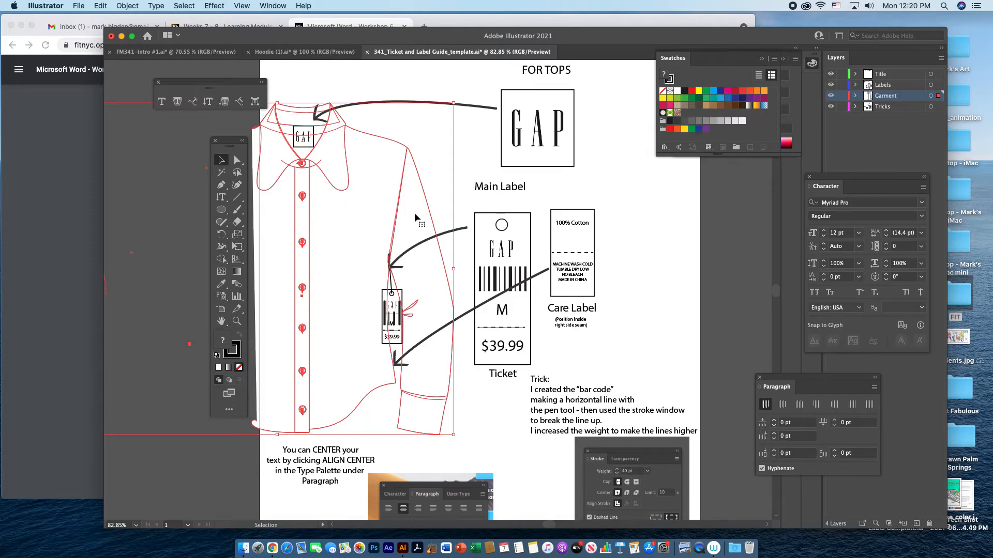
{"action": "left_click_drag", "start_coordinate": [415, 213], "coordinate": [154, 263]}
In the Hoodie (1).ai document, delete the "Gap" sleeve text, the "Gap Summer 2022" path text and the three ellipses.
{"action": "left_click", "coordinate": [304, 51]}
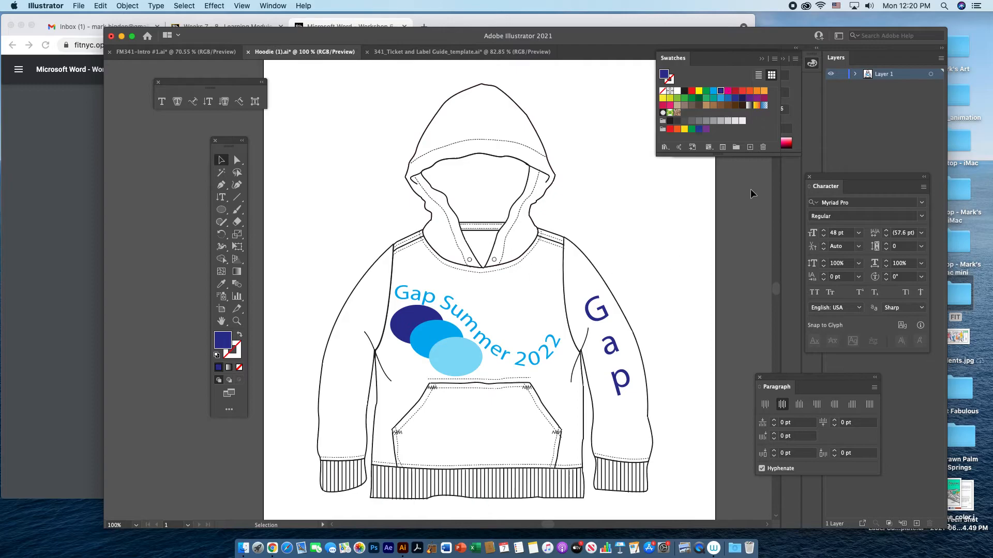
{"action": "left_click", "coordinate": [614, 351]}
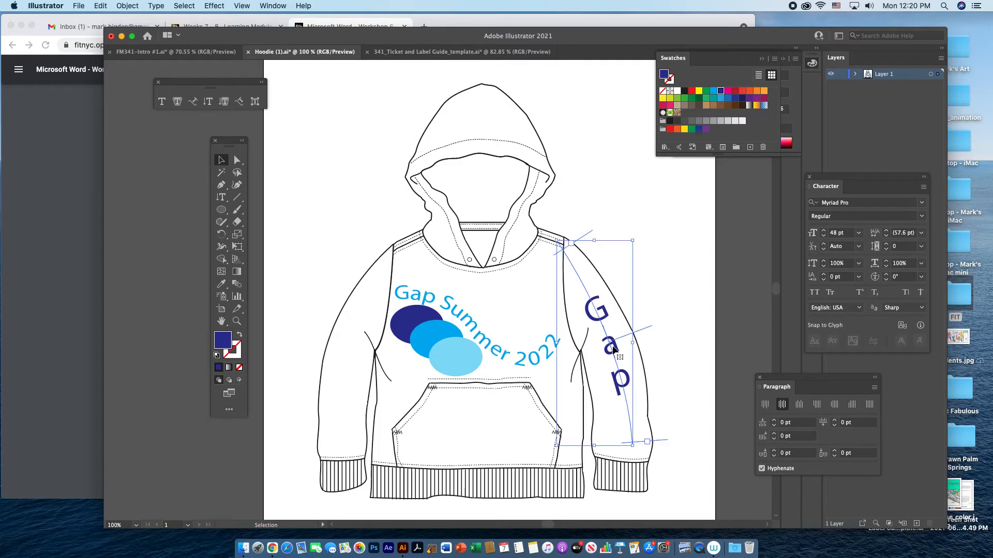
{"action": "key", "text": "Delete"}
{"action": "left_click", "coordinate": [529, 359]}
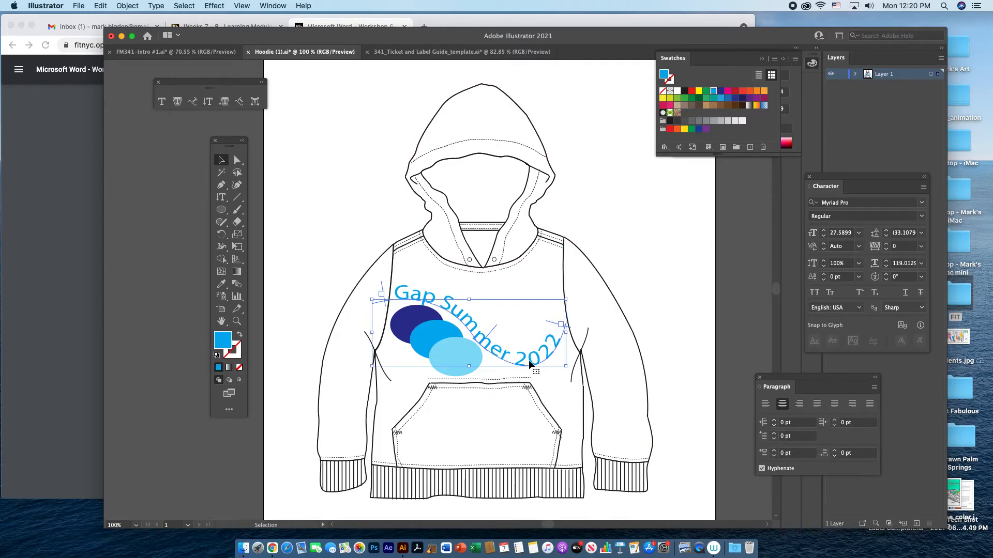
{"action": "key", "text": "Delete"}
{"action": "left_click", "coordinate": [466, 359]}
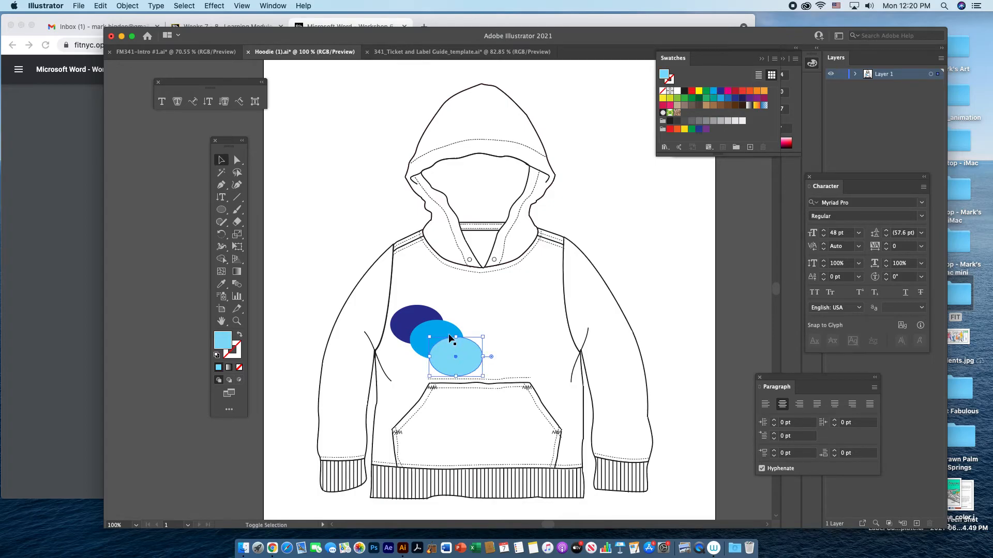
{"action": "left_click", "coordinate": [433, 325], "text": "shift"}
{"action": "left_click", "coordinate": [417, 317], "text": "shift"}
{"action": "key", "text": "Delete"}
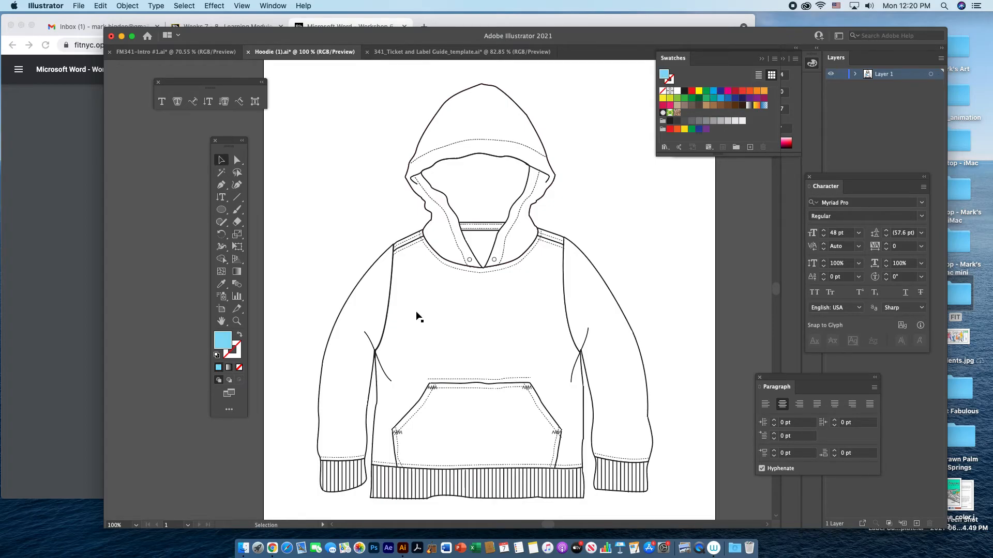
Copy the hoodie drawing into the ticket and label guide's Garment layer and position it beneath the neck label and hangtag.
{"action": "left_click", "coordinate": [617, 305]}
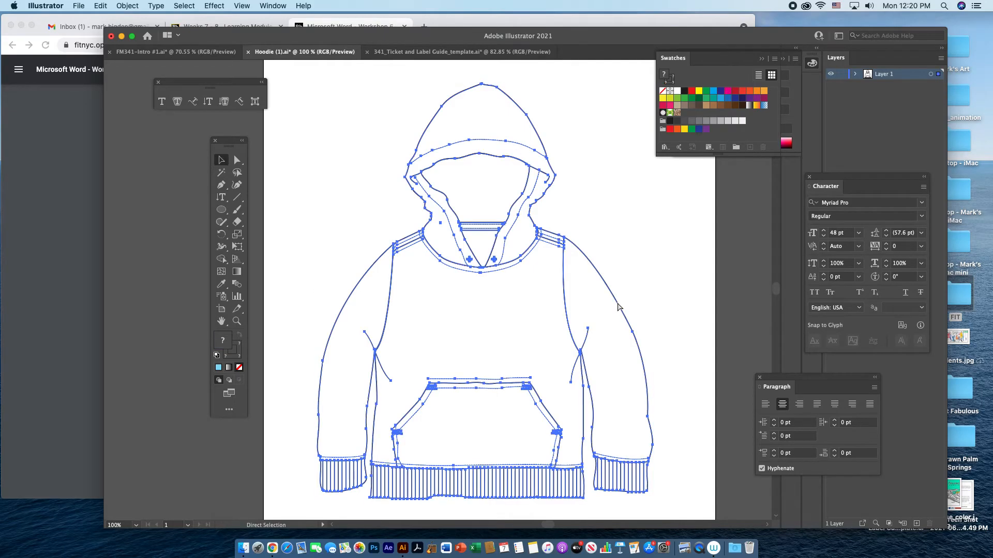
{"action": "left_click", "coordinate": [461, 51]}
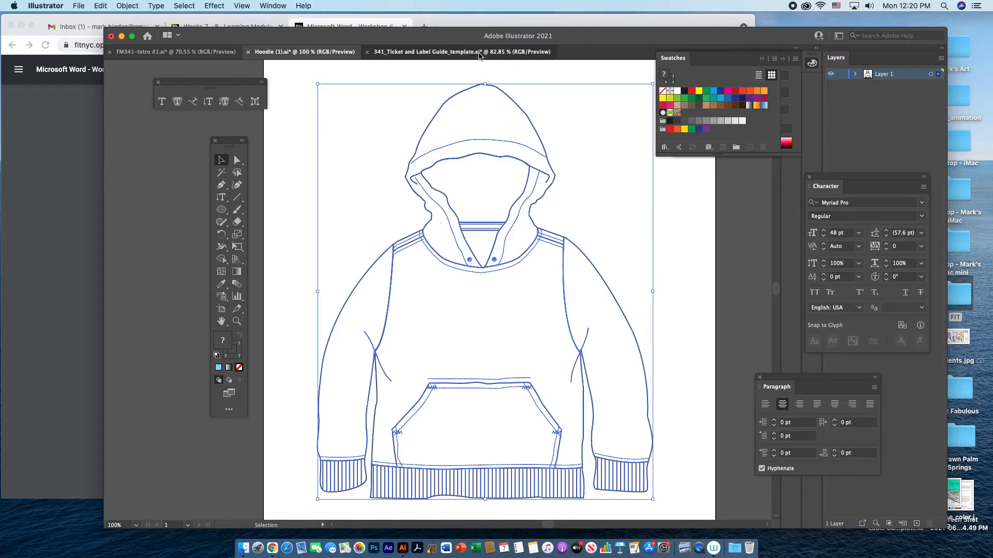
{"action": "key", "text": "super+v"}
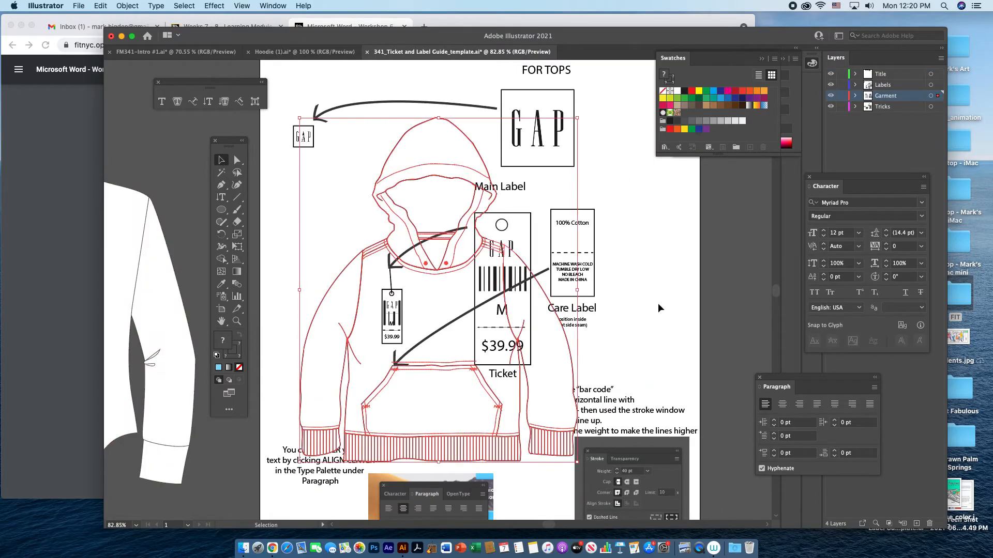
{"action": "mouse_move", "coordinate": [528, 425]}
{"action": "left_mouse_down"}
{"action": "mouse_move", "coordinate": [499, 396]}
{"action": "mouse_move", "coordinate": [409, 368]}
{"action": "mouse_move", "coordinate": [396, 346]}
{"action": "left_mouse_up"}
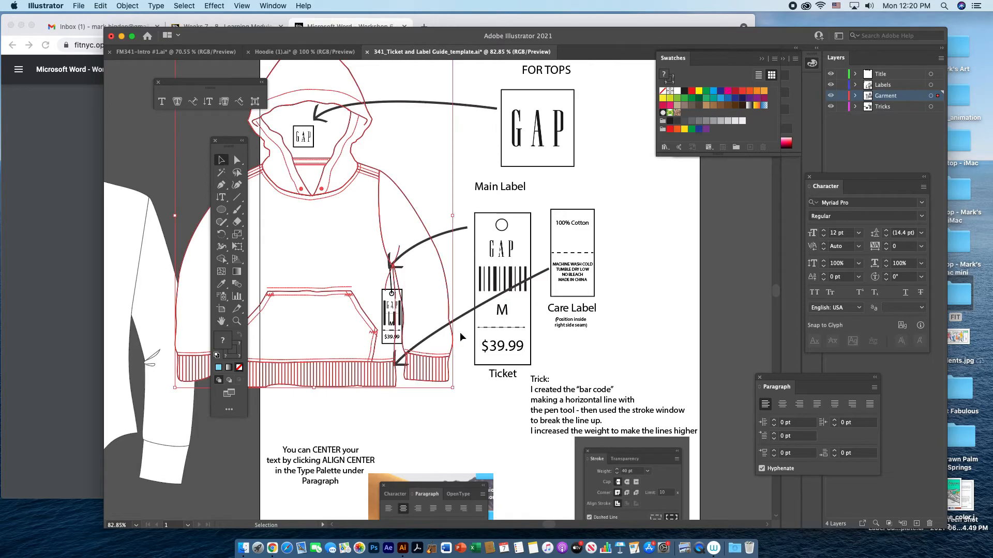
{"action": "left_click", "coordinate": [525, 306]}
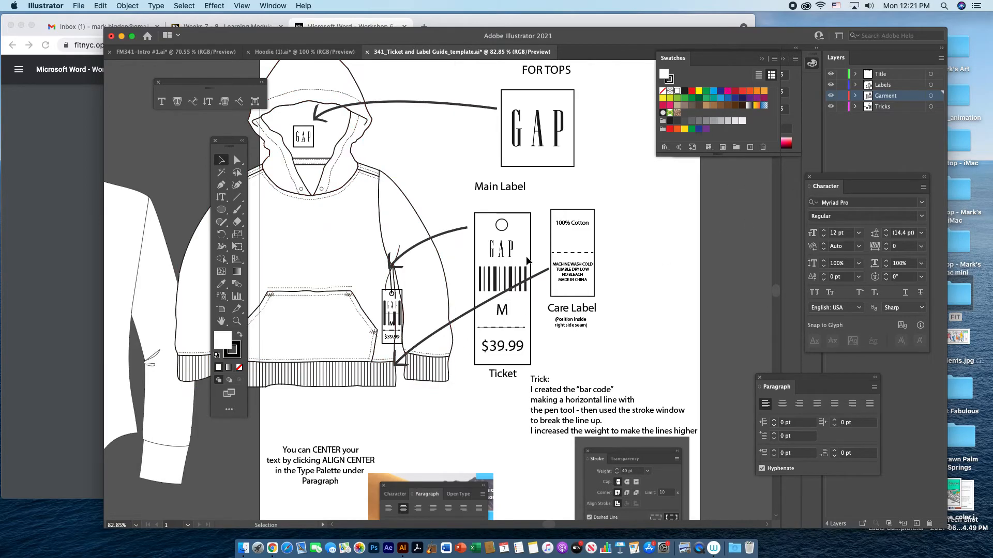
Move the small GAP neck label down and slightly right onto the hoodie's inside back neck.
{"action": "left_click", "coordinate": [309, 141]}
{"action": "mouse_move", "coordinate": [308, 144]}
{"action": "left_mouse_down"}
{"action": "mouse_move", "coordinate": [314, 166]}
{"action": "mouse_move", "coordinate": [314, 150]}
{"action": "left_mouse_up"}
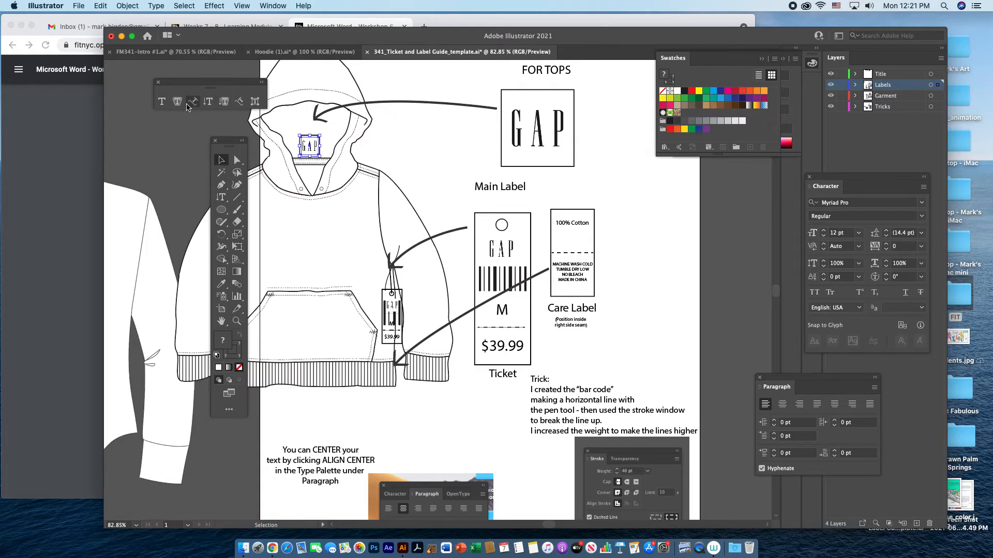
Move the tools off the hoodie and reposition the main label arrow's head beside the small neck label.
{"action": "left_click", "coordinate": [388, 106]}
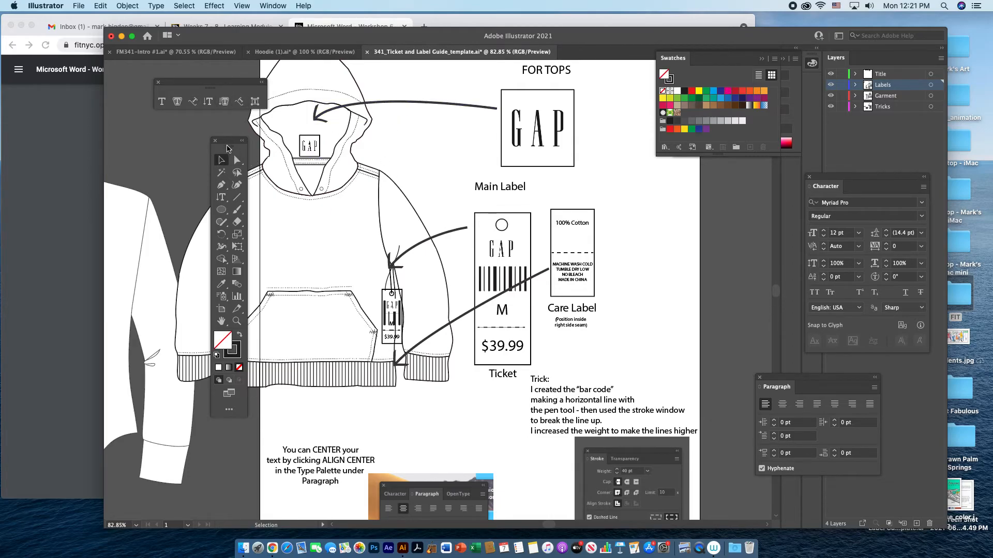
{"action": "left_click_drag", "start_coordinate": [231, 146], "coordinate": [175, 135]}
{"action": "left_click", "coordinate": [181, 149]}
{"action": "left_click_drag", "start_coordinate": [314, 121], "coordinate": [322, 140]}
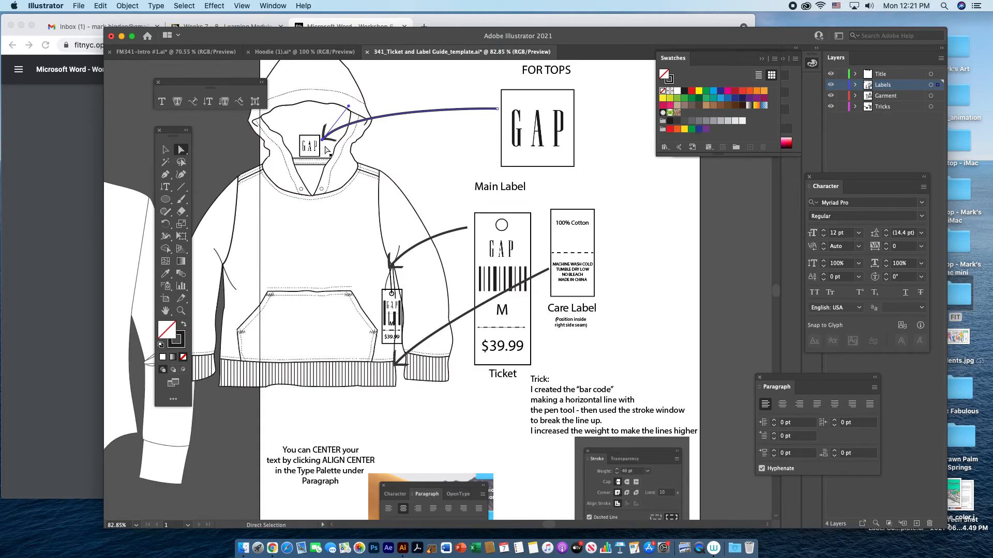
Move the large ticket from its place above the "Ticket" caption to the right of the care label.
{"action": "scroll", "coordinate": [505, 439], "scroll_direction": "down", "scroll_amount": 3}
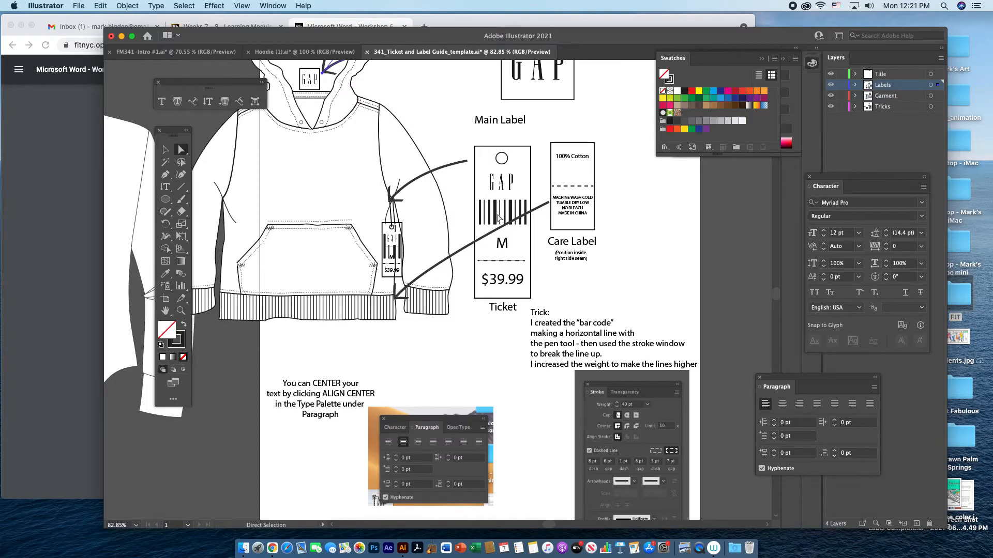
{"action": "left_click", "coordinate": [165, 150]}
{"action": "left_click", "coordinate": [509, 215]}
{"action": "left_click", "coordinate": [509, 216]}
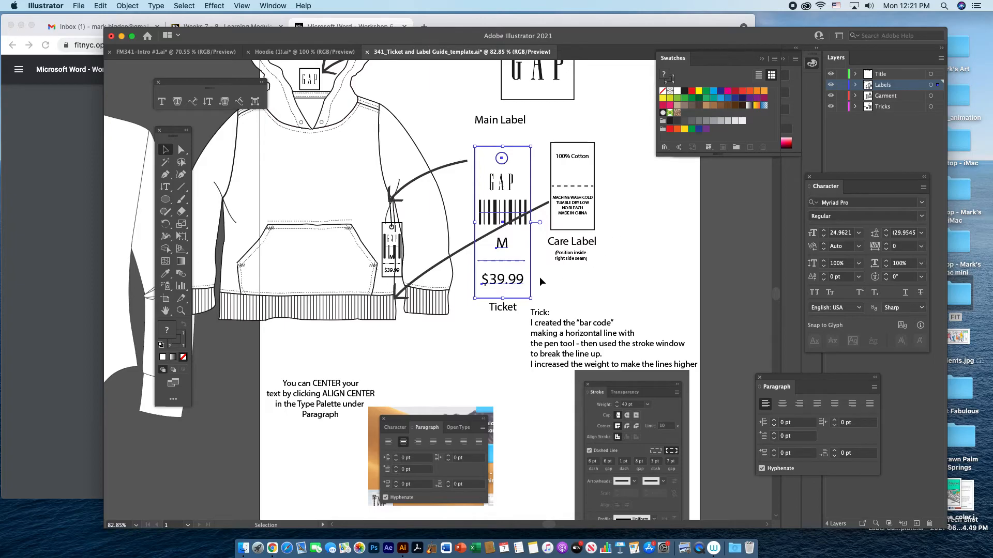
{"action": "left_click", "coordinate": [576, 216], "text": "shift"}
{"action": "left_click", "coordinate": [678, 218]}
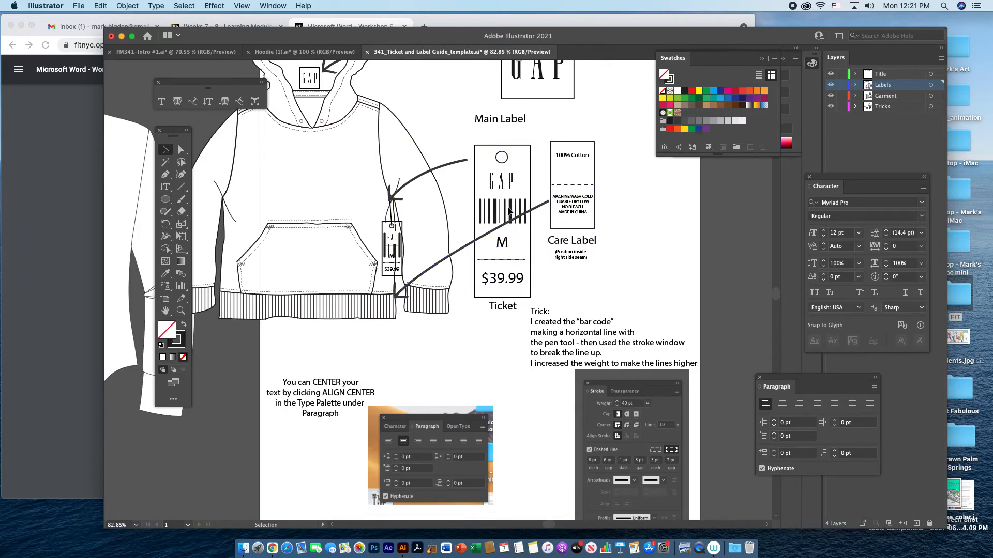
{"action": "left_click_drag", "start_coordinate": [524, 149], "coordinate": [667, 167]}
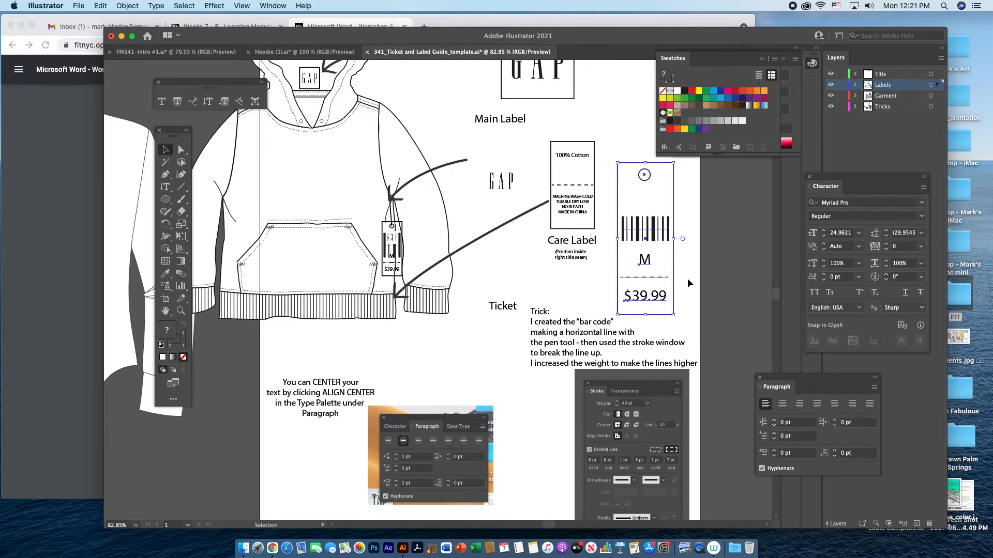
Ungroup the large ticket and move its barcode off the ticket to the right.
{"action": "left_click", "coordinate": [126, 7]}
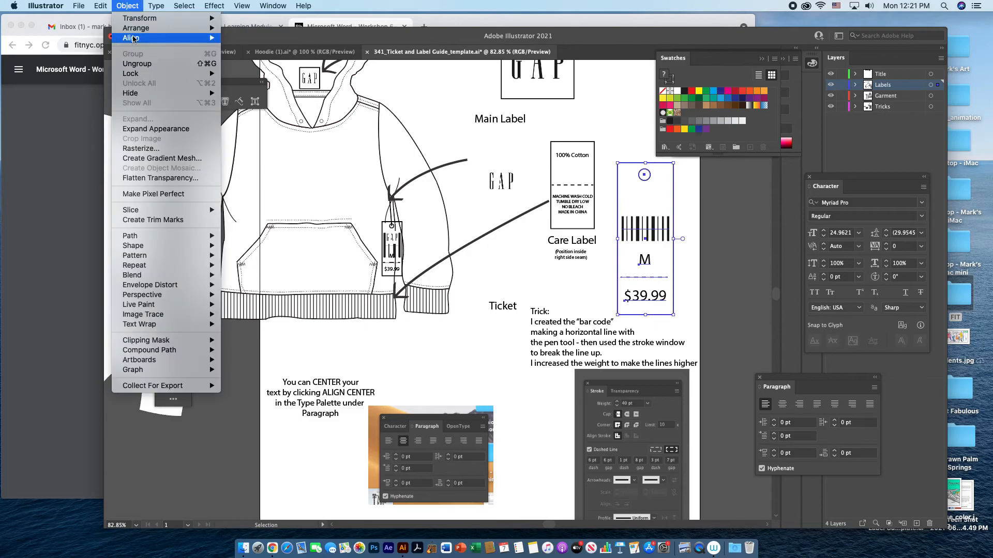
{"action": "left_click", "coordinate": [136, 63]}
{"action": "left_click", "coordinate": [692, 272]}
{"action": "left_click", "coordinate": [661, 231]}
{"action": "left_click_drag", "start_coordinate": [660, 229], "coordinate": [721, 212]}
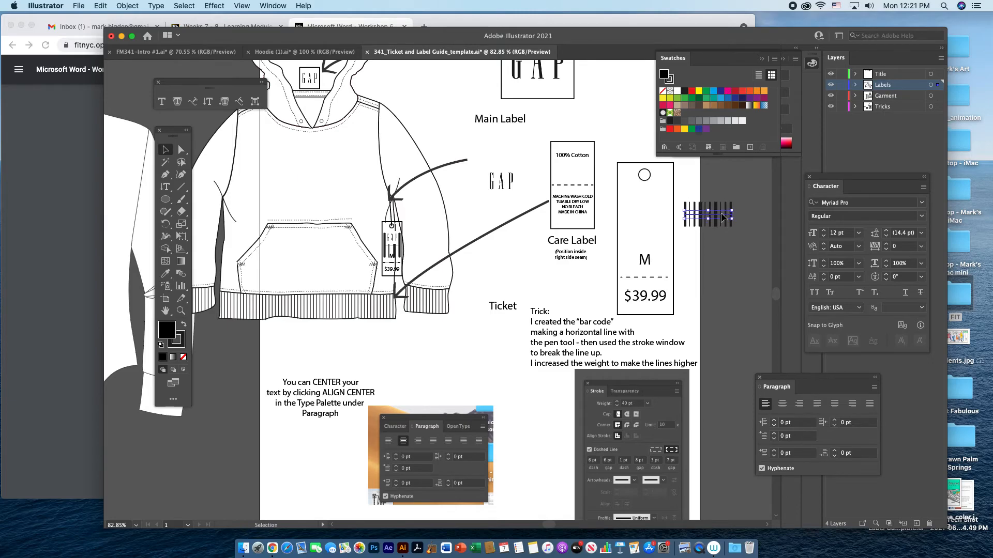
Try a 20 pt stroke weight on the barcode's dashed line, and set it back to 40 pt.
{"action": "left_click", "coordinate": [272, 6]}
{"action": "left_click", "coordinate": [455, 397]}
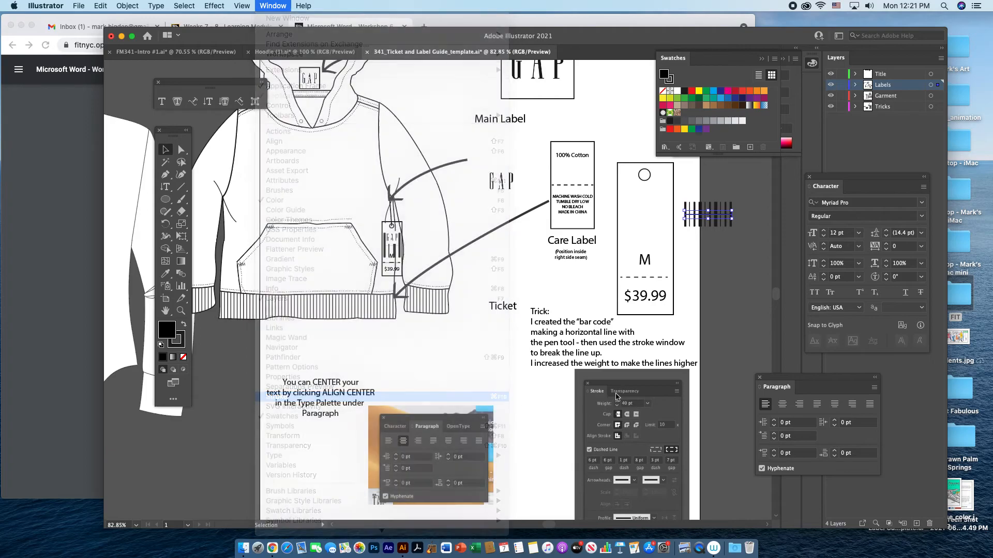
{"action": "left_click_drag", "start_coordinate": [761, 235], "coordinate": [782, 240]}
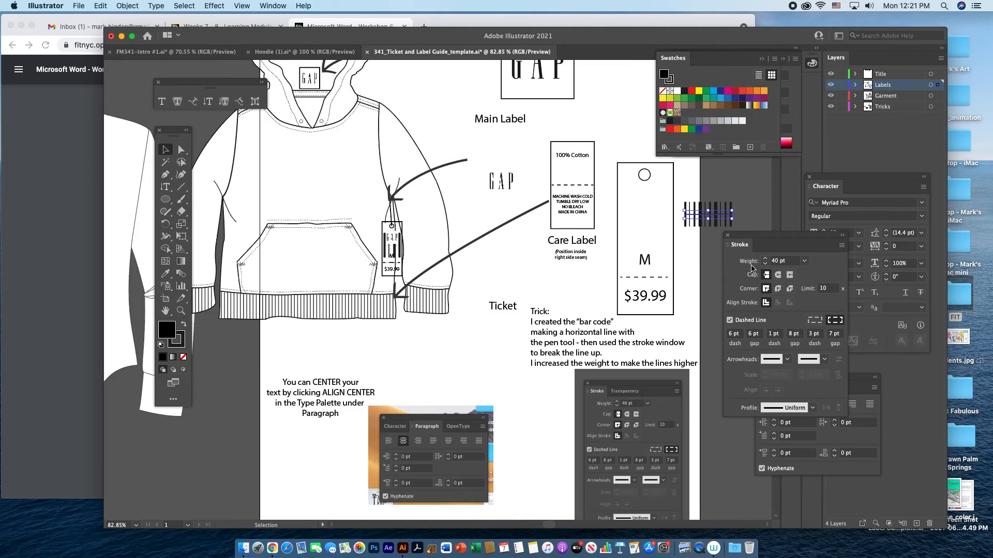
{"action": "left_click", "coordinate": [804, 261]}
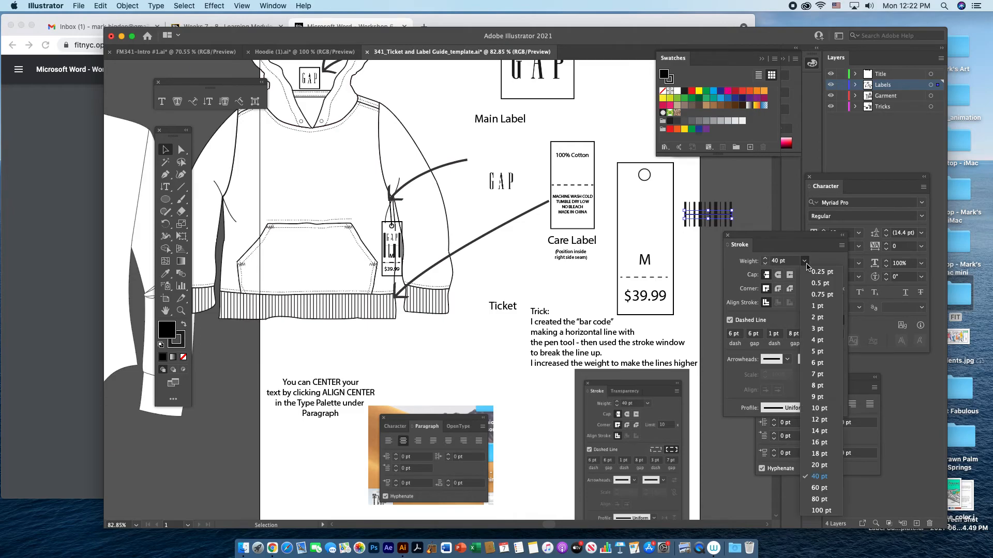
{"action": "left_click", "coordinate": [815, 465]}
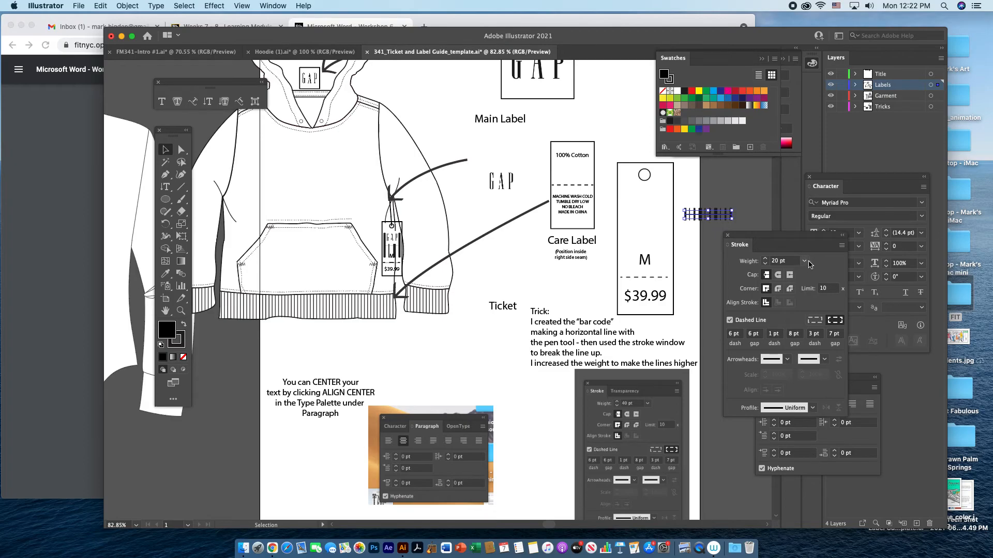
{"action": "left_click", "coordinate": [804, 261]}
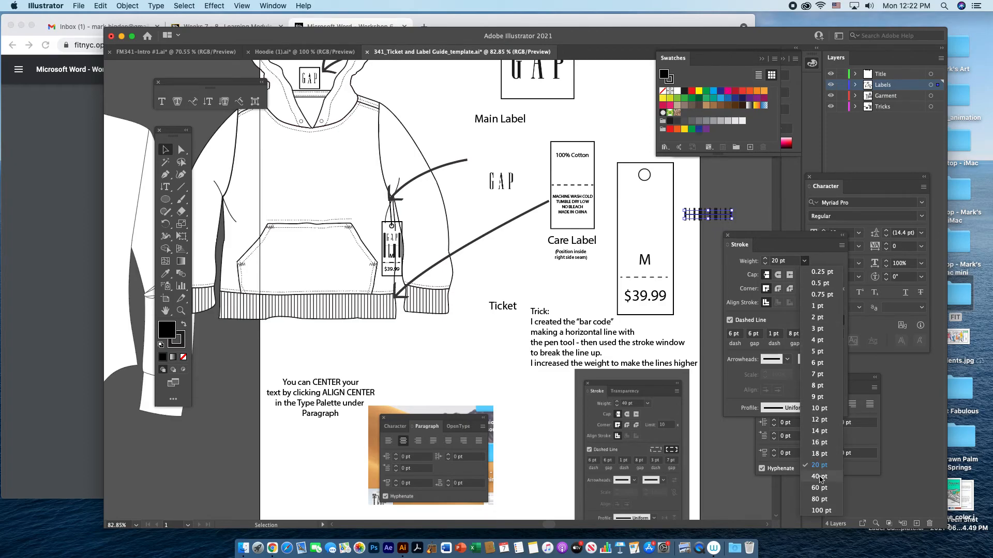
{"action": "left_click", "coordinate": [819, 476]}
Move the barcode back onto the large ticket and change the ticket's price text to 49.99.
{"action": "left_click_drag", "start_coordinate": [722, 219], "coordinate": [659, 224]}
{"action": "key", "text": "t"}
{"action": "left_click", "coordinate": [645, 296]}
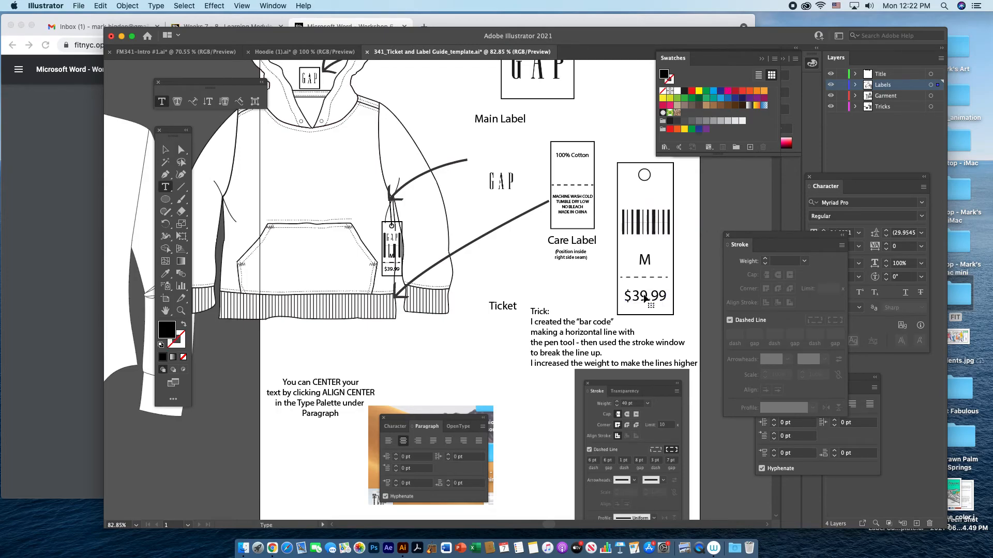
{"action": "key", "text": "BackSpace"}
{"action": "key", "text": "BackSpace"}
{"action": "key", "text": "BackSpace"}
{"action": "type", "text": "49"}
{"action": "scroll", "coordinate": [658, 234], "scroll_direction": "up", "scroll_amount": 1}
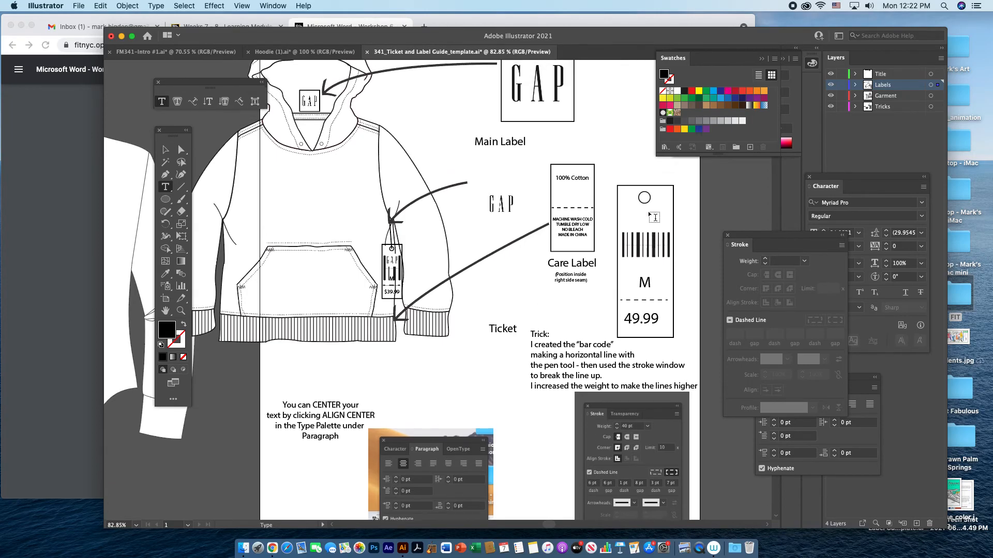
Ungroup the large GAP main label and try shifting its GAP lettering inside the frame.
{"action": "left_click", "coordinate": [165, 150]}
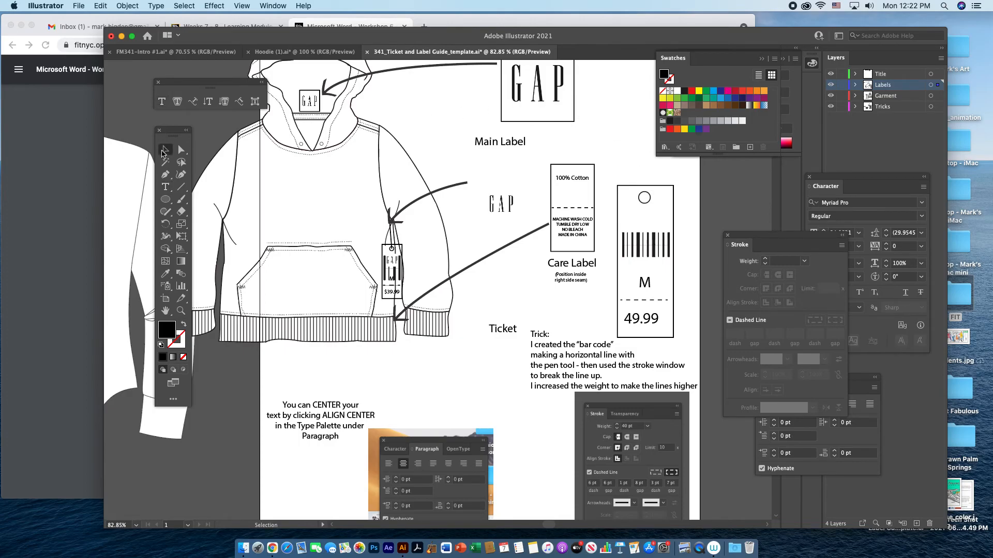
{"action": "left_click", "coordinate": [557, 96]}
{"action": "left_click_drag", "start_coordinate": [557, 97], "coordinate": [573, 114]}
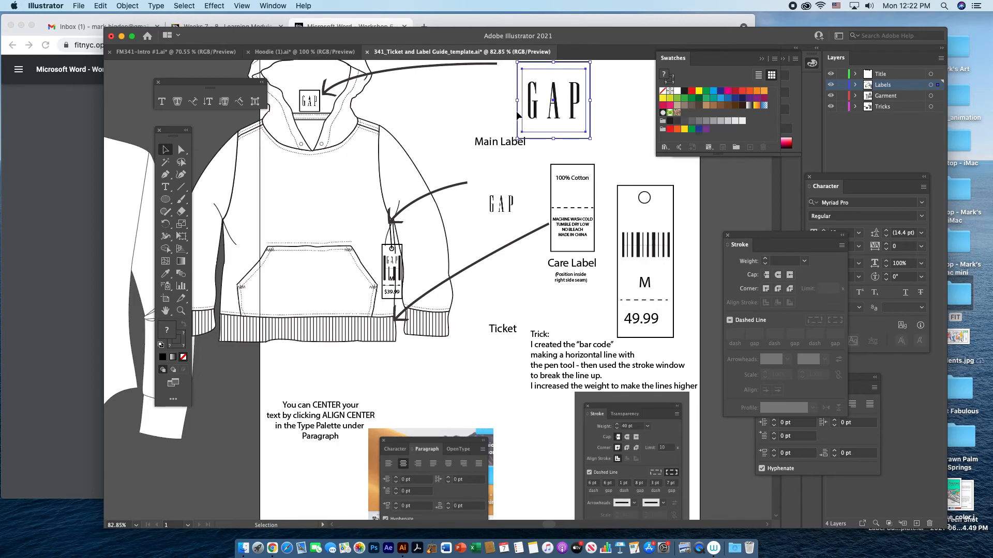
{"action": "left_click", "coordinate": [125, 6]}
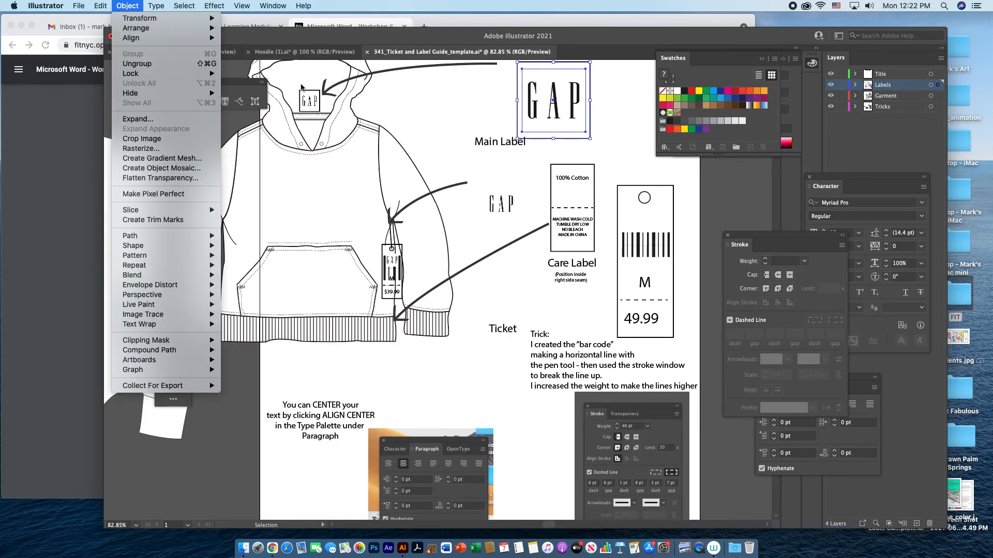
{"action": "left_click", "coordinate": [619, 133]}
{"action": "left_click", "coordinate": [582, 110]}
{"action": "mouse_move", "coordinate": [580, 110]}
{"action": "left_mouse_down"}
{"action": "mouse_move", "coordinate": [698, 206]}
{"action": "mouse_move", "coordinate": [729, 209]}
{"action": "mouse_move", "coordinate": [630, 121]}
{"action": "mouse_move", "coordinate": [571, 103]}
{"action": "left_mouse_up"}
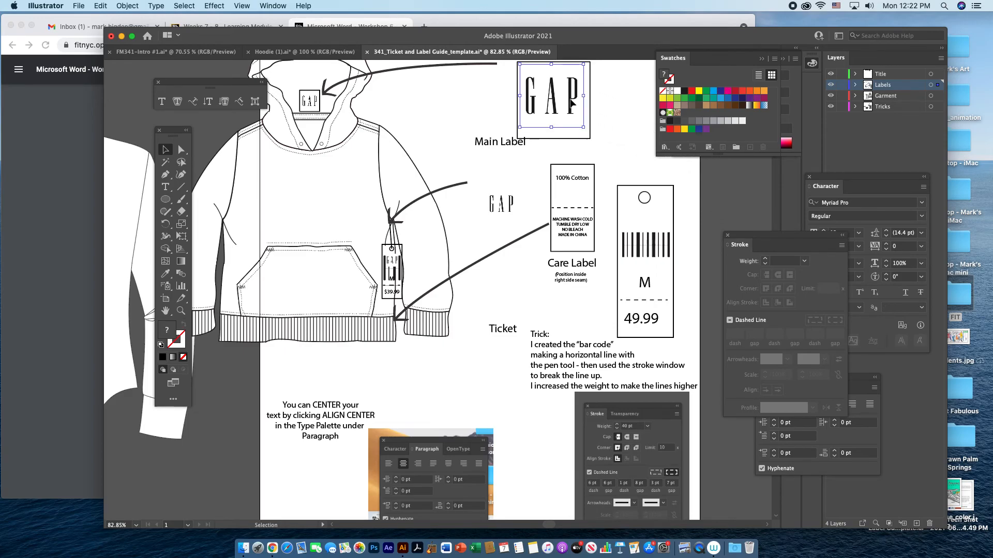
Undo the lettering shift and the ungrouping, and move the whole GAP label directly above the "Main Label" caption.
{"action": "key", "text": "super+z"}
{"action": "key", "text": "super+z"}
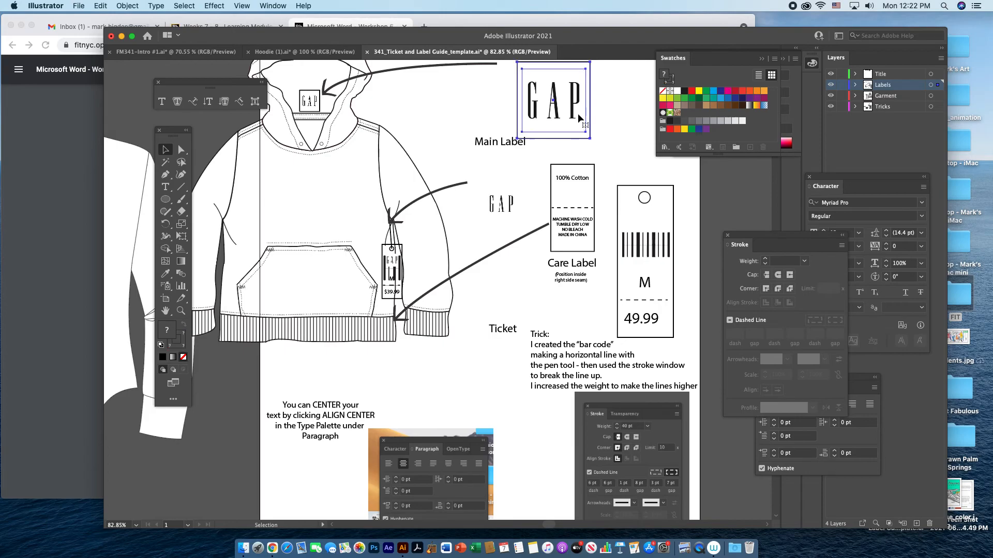
{"action": "left_click_drag", "start_coordinate": [573, 114], "coordinate": [519, 110]}
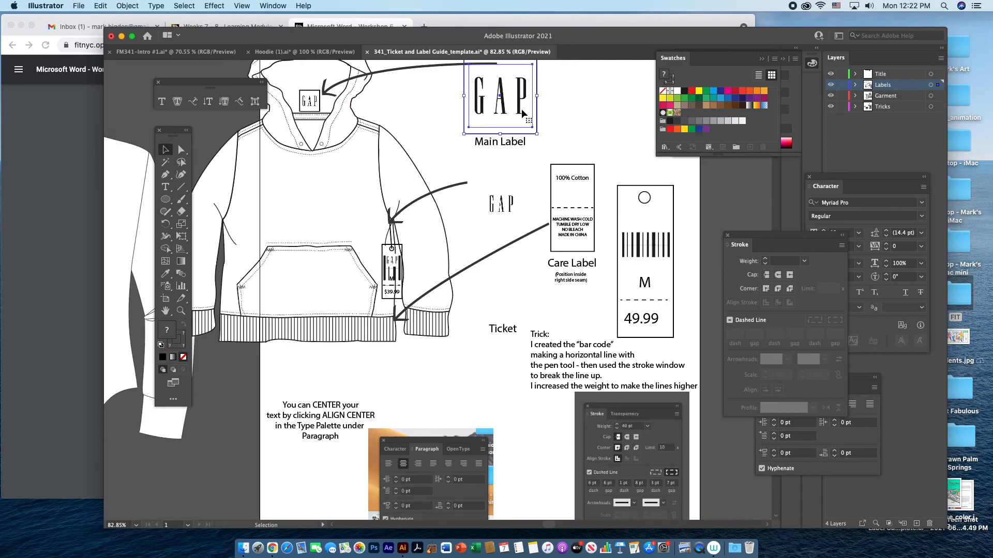
Hide the Tricks layer and clear the selection of the care label and ticket.
{"action": "scroll", "coordinate": [699, 298], "scroll_direction": "down", "scroll_amount": 3}
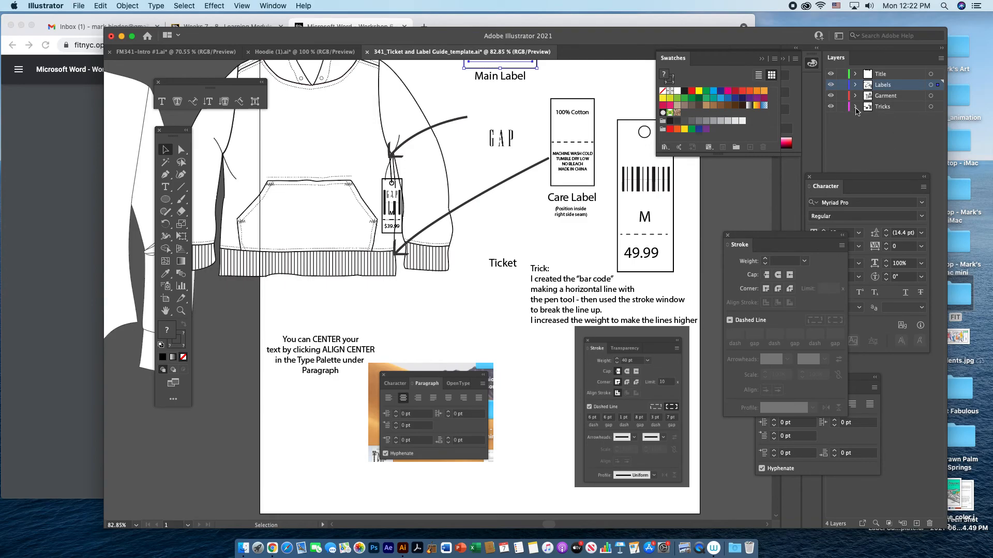
{"action": "left_click", "coordinate": [830, 106]}
{"action": "left_click", "coordinate": [882, 106]}
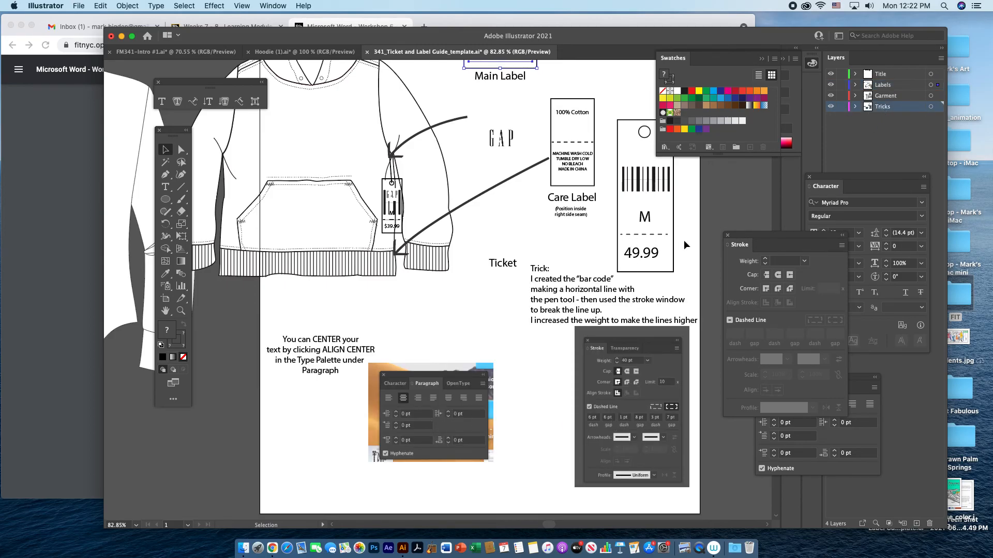
{"action": "left_click", "coordinate": [663, 196]}
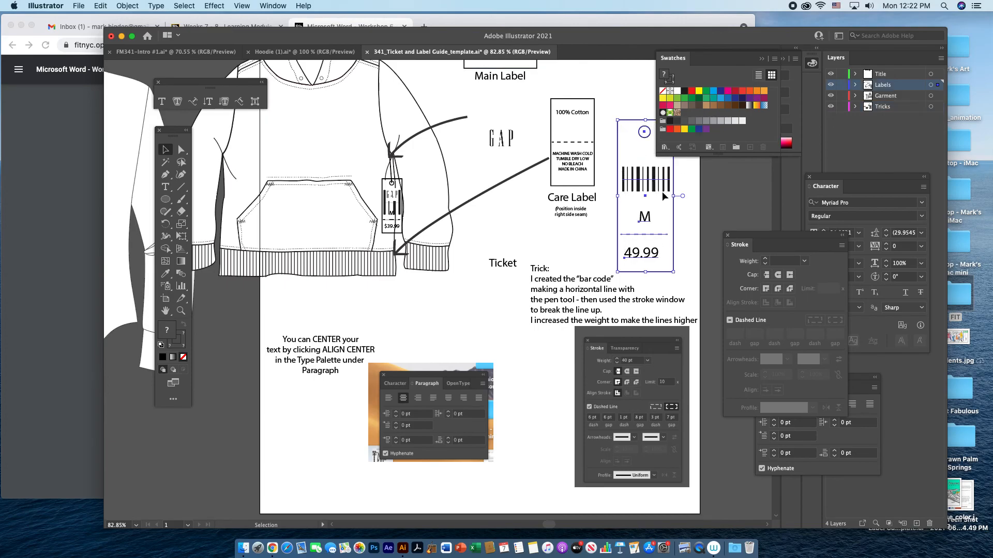
{"action": "left_click", "coordinate": [636, 186]}
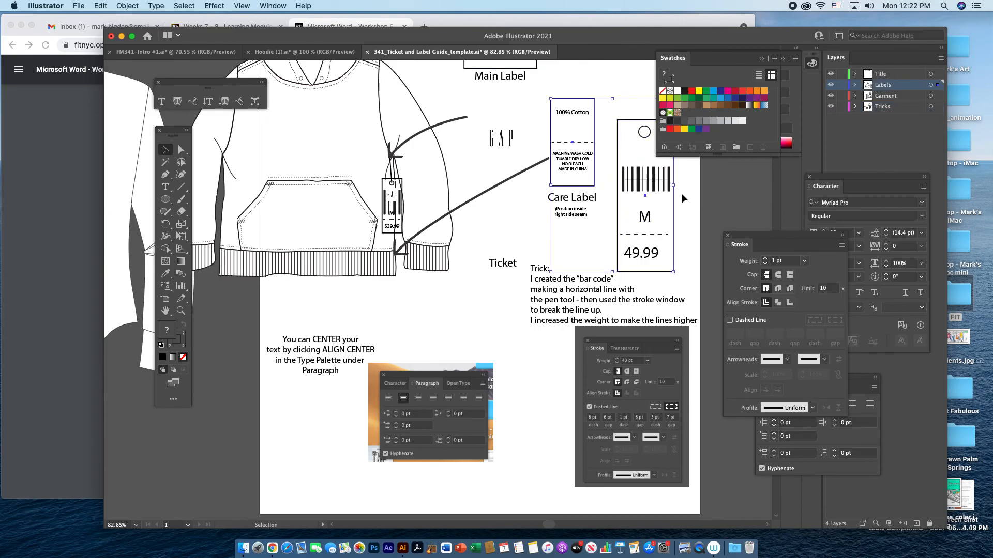
{"action": "left_click", "coordinate": [829, 107]}
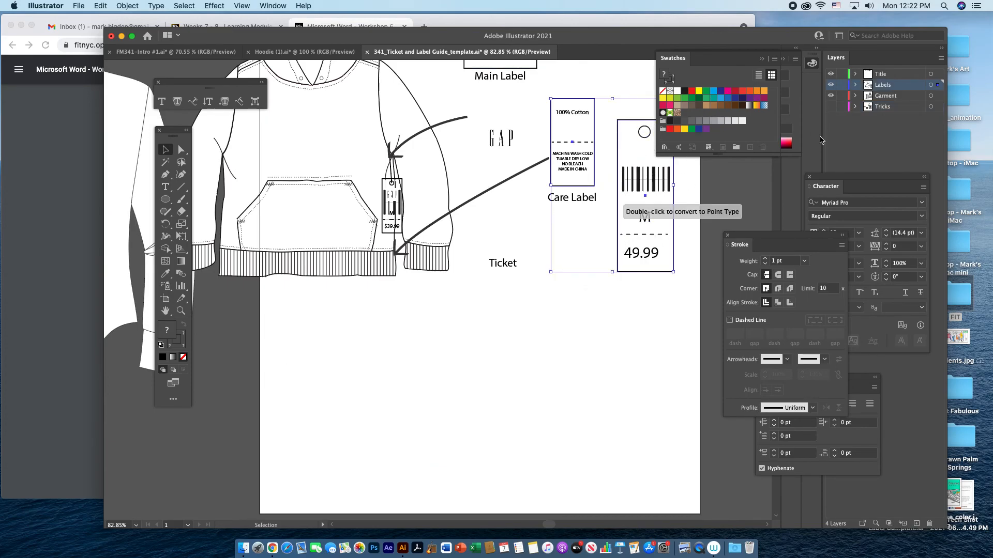
{"action": "left_click", "coordinate": [683, 240]}
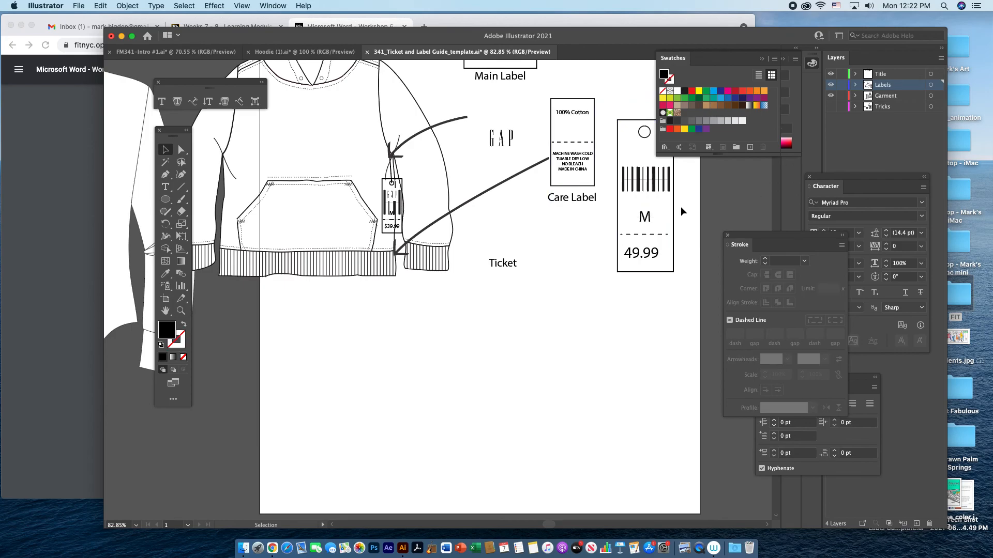
Select all parts of the large ticket and move them around the loose GAP logo above the "Ticket" caption.
{"action": "left_click", "coordinate": [640, 183]}
{"action": "left_click", "coordinate": [618, 181]}
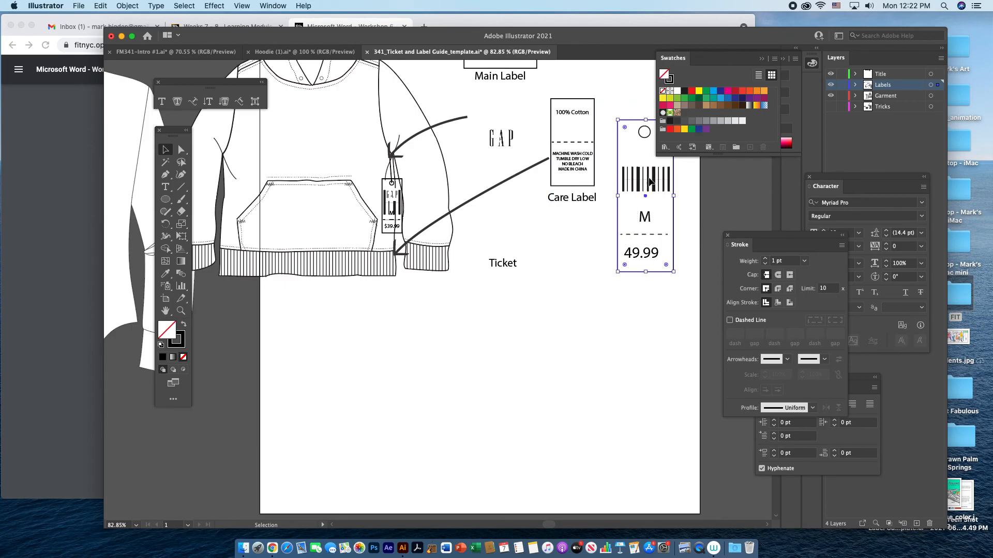
{"action": "left_click", "coordinate": [691, 291]}
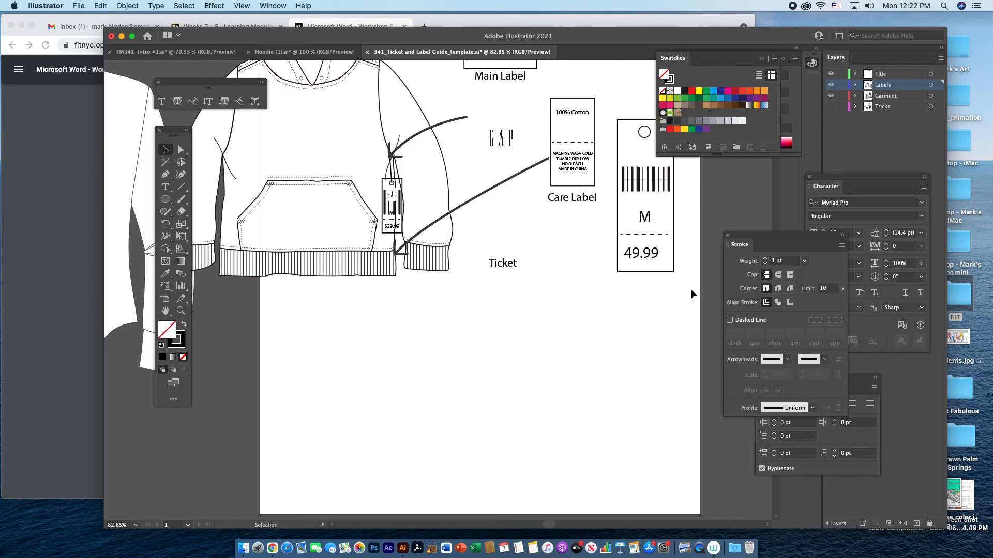
{"action": "left_click", "coordinate": [632, 127]}
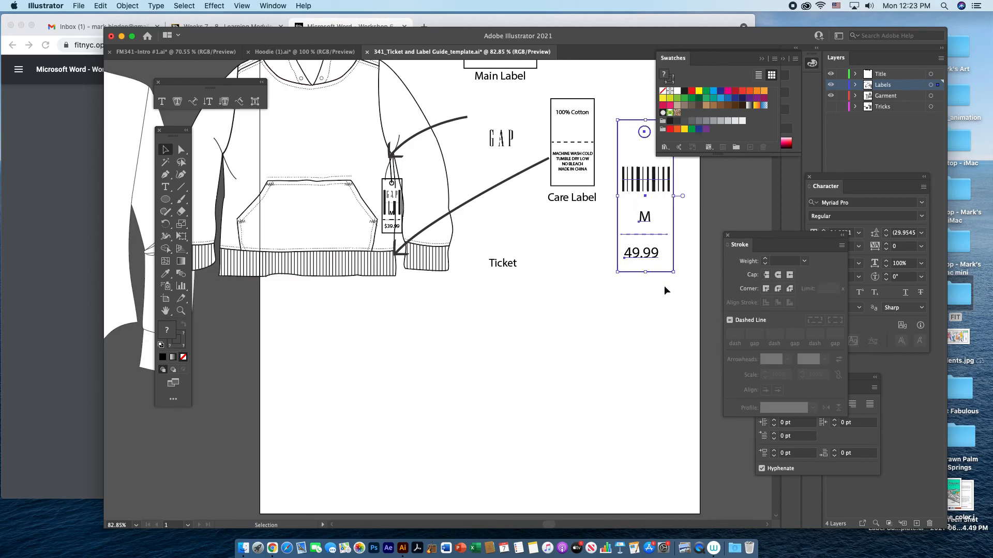
{"action": "left_click_drag", "start_coordinate": [645, 135], "coordinate": [502, 118]}
{"action": "scroll", "coordinate": [607, 270], "scroll_direction": "up", "scroll_amount": 5}
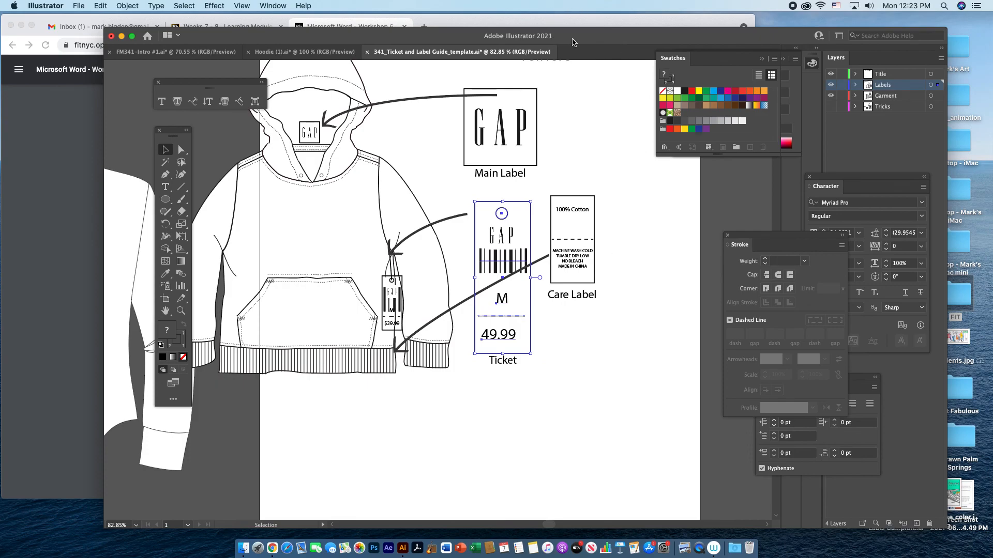
{"action": "left_click_drag", "start_coordinate": [569, 36], "coordinate": [603, 40]}
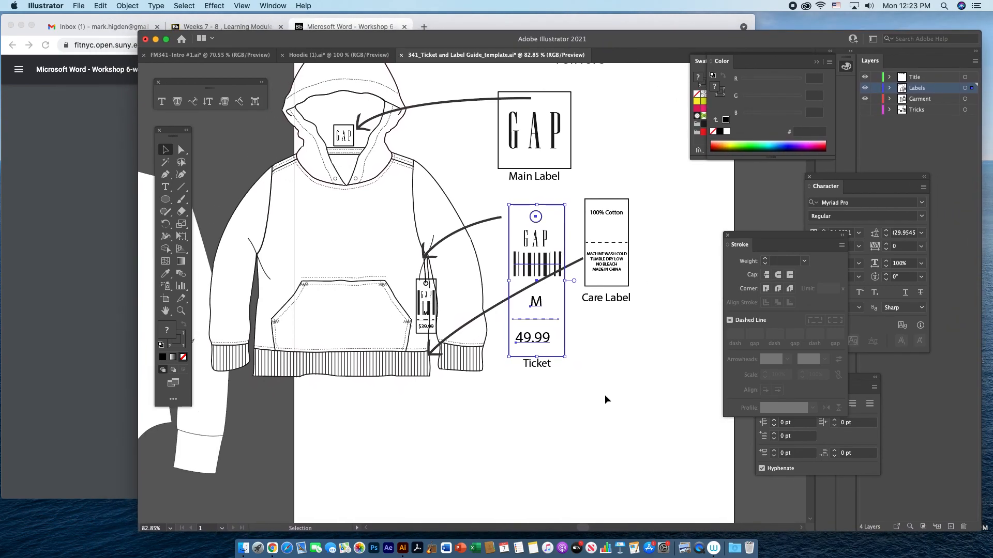
{"action": "left_click_drag", "start_coordinate": [583, 399], "coordinate": [613, 465]}
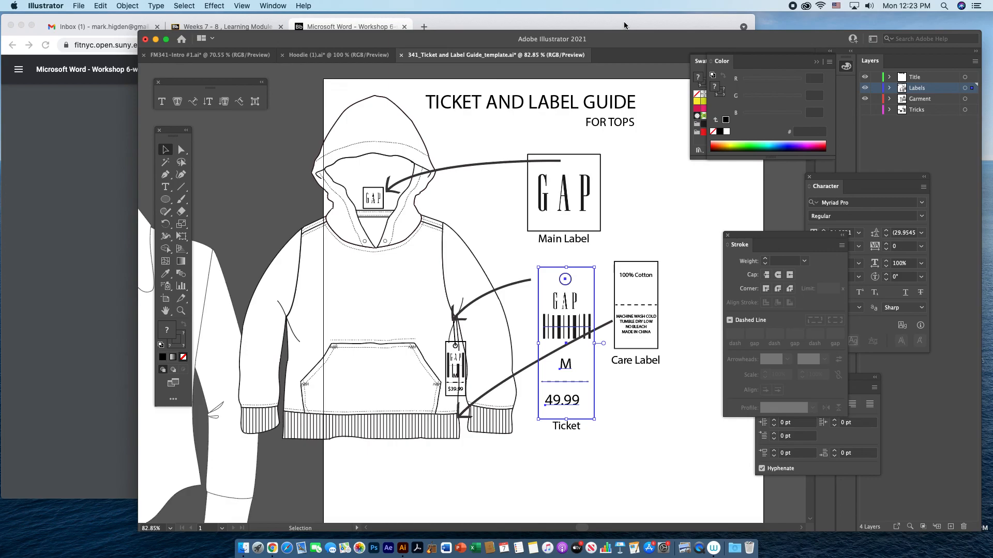
{"action": "key", "text": "super+shift+5"}
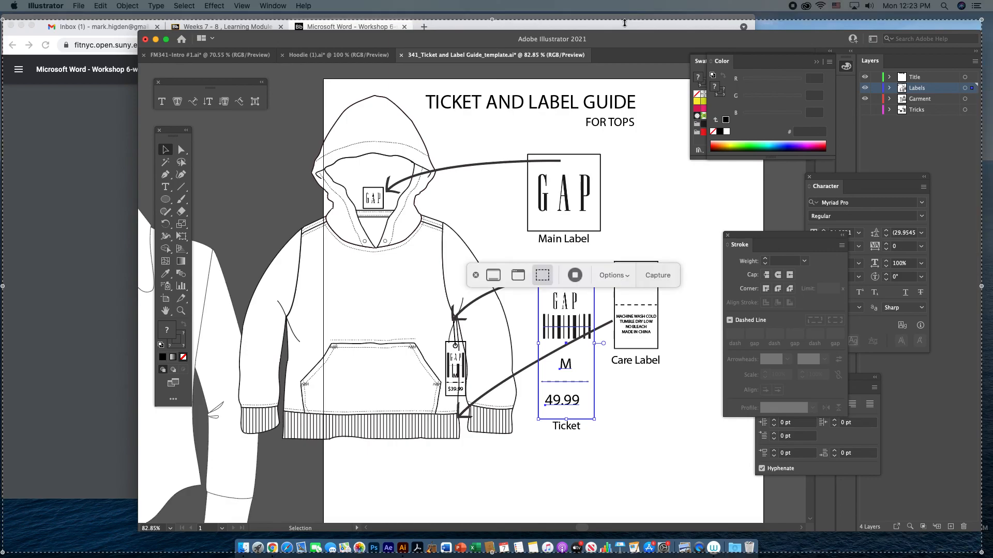